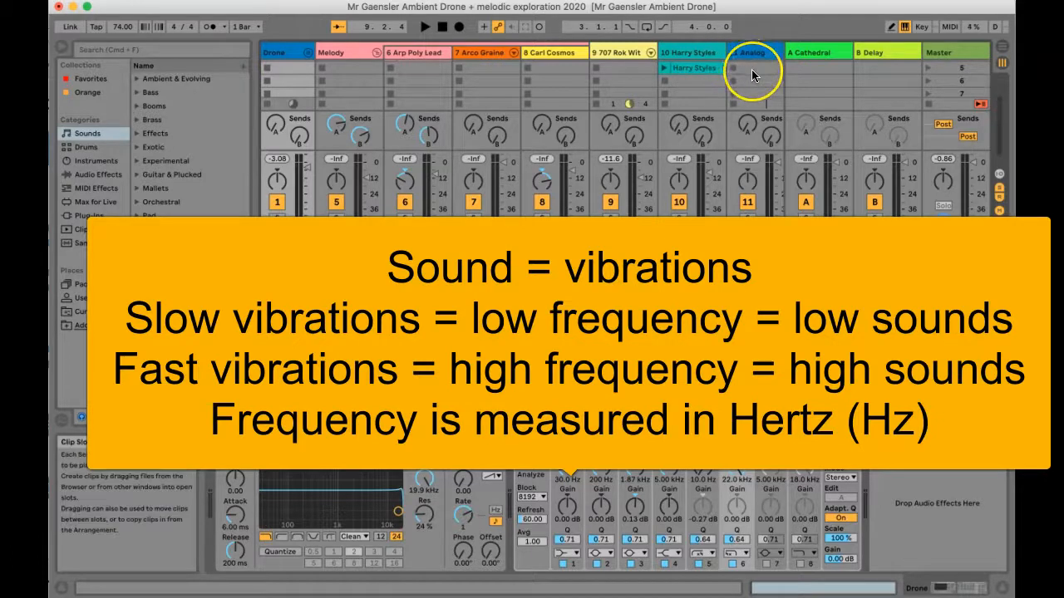
- Select the 11 Analog track and view its EQ Eight spectrum in the expanded display while notes play
{"action": "scroll", "coordinate": [751, 69], "scroll_direction": "up", "scroll_amount": 4}
{"action": "scroll", "coordinate": [751, 69], "scroll_direction": "right", "scroll_amount": 2}
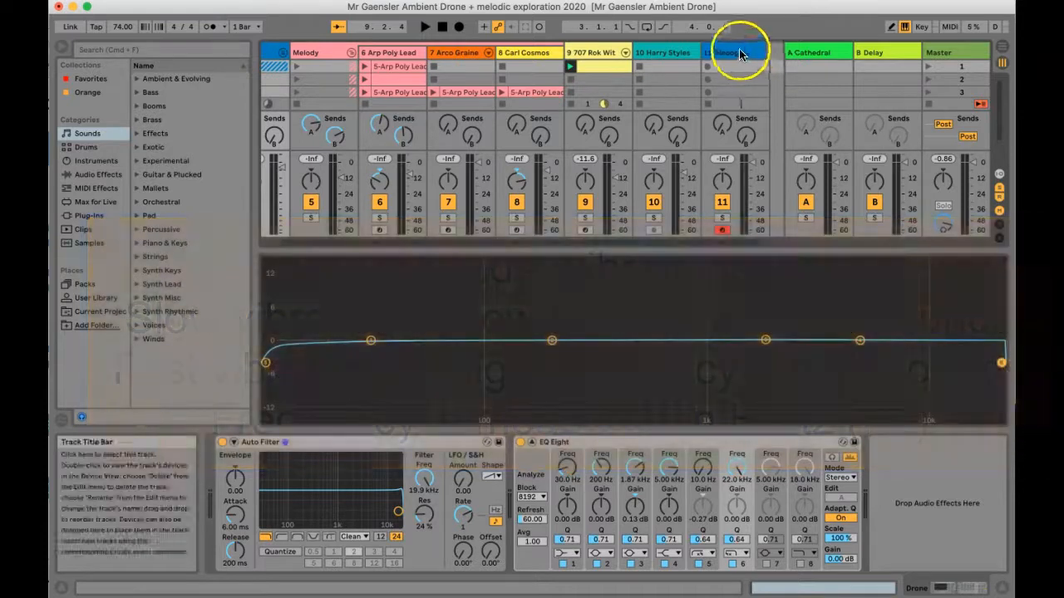
{"action": "left_click", "coordinate": [739, 50]}
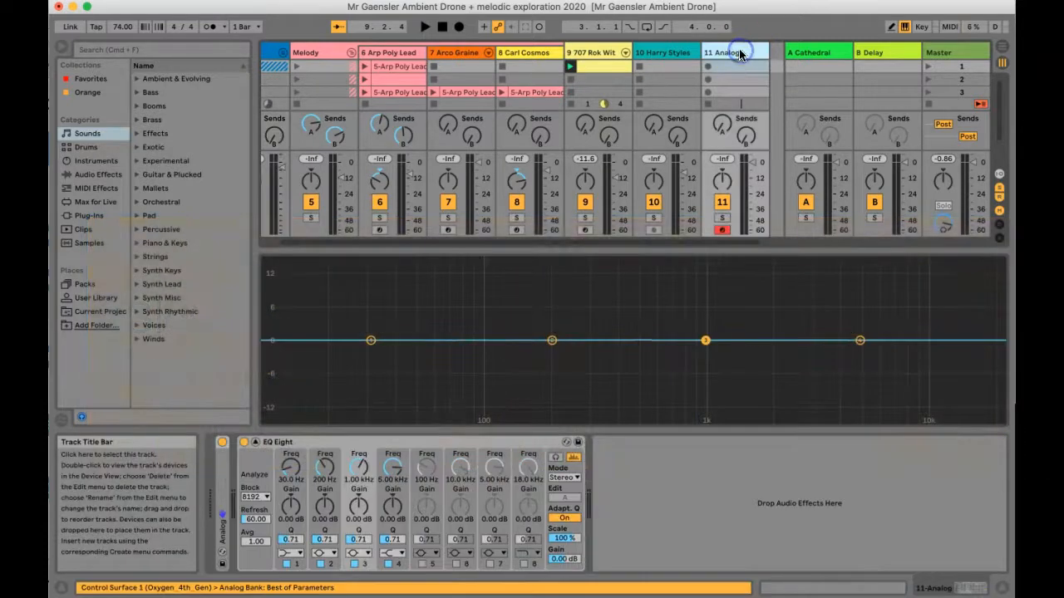
{"action": "left_click", "coordinate": [255, 441]}
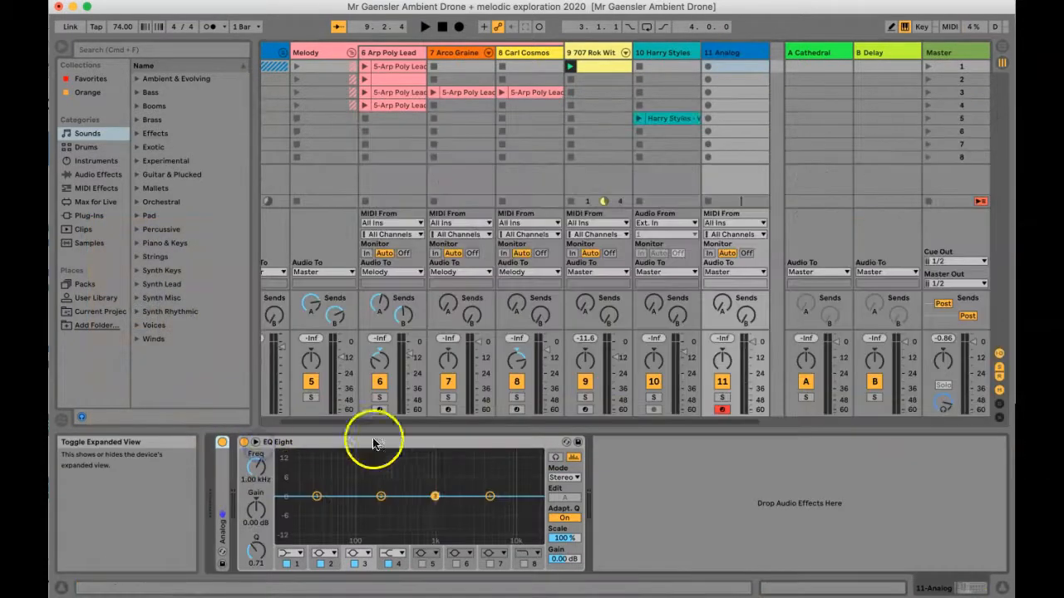
{"action": "left_click", "coordinate": [254, 441]}
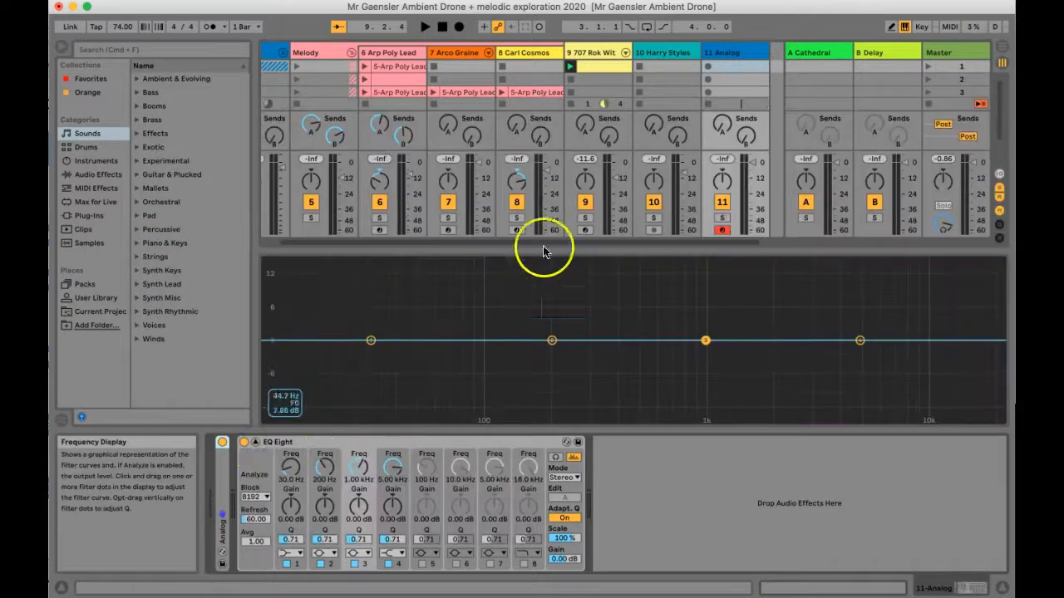
{"action": "left_click", "coordinate": [721, 231]}
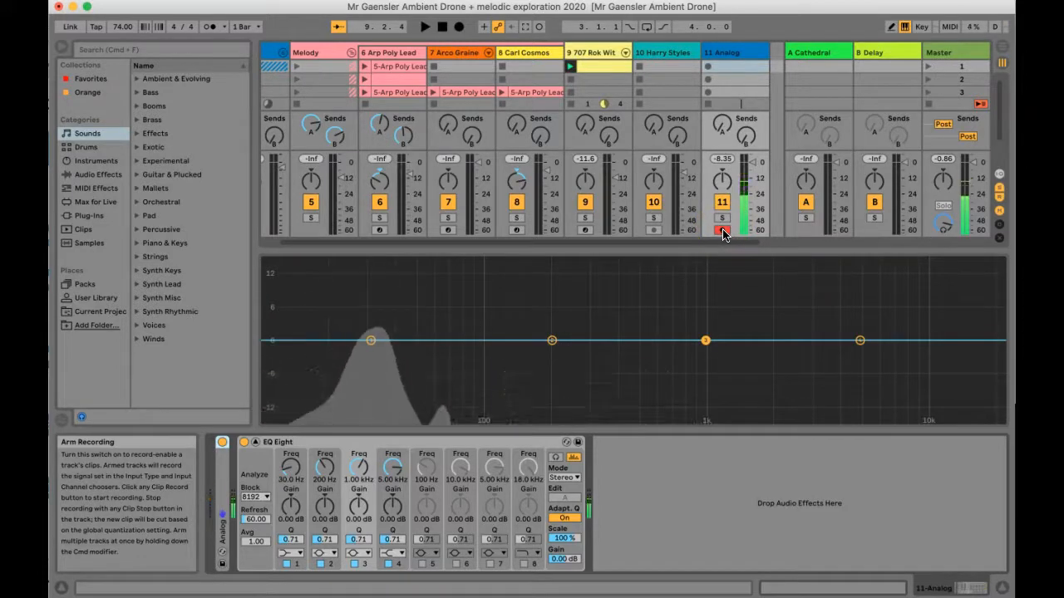
{"action": "left_click", "coordinate": [611, 284]}
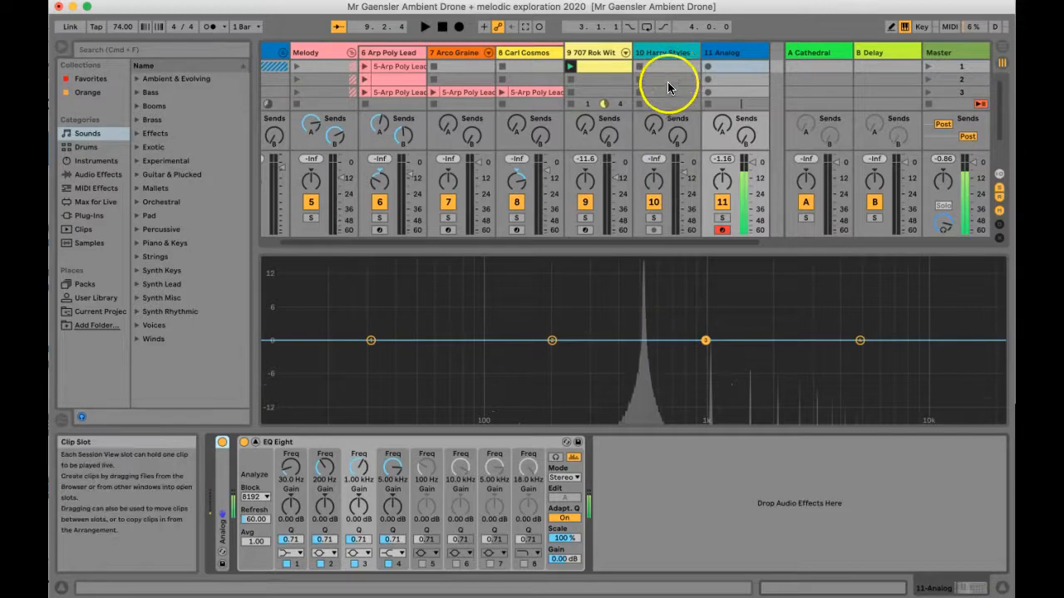
- Select the 10 Harry Styles track, launch its clip to view the spectrum, and stop playback
{"action": "left_click", "coordinate": [662, 52]}
{"action": "scroll", "coordinate": [661, 73], "scroll_direction": "right", "scroll_amount": 1}
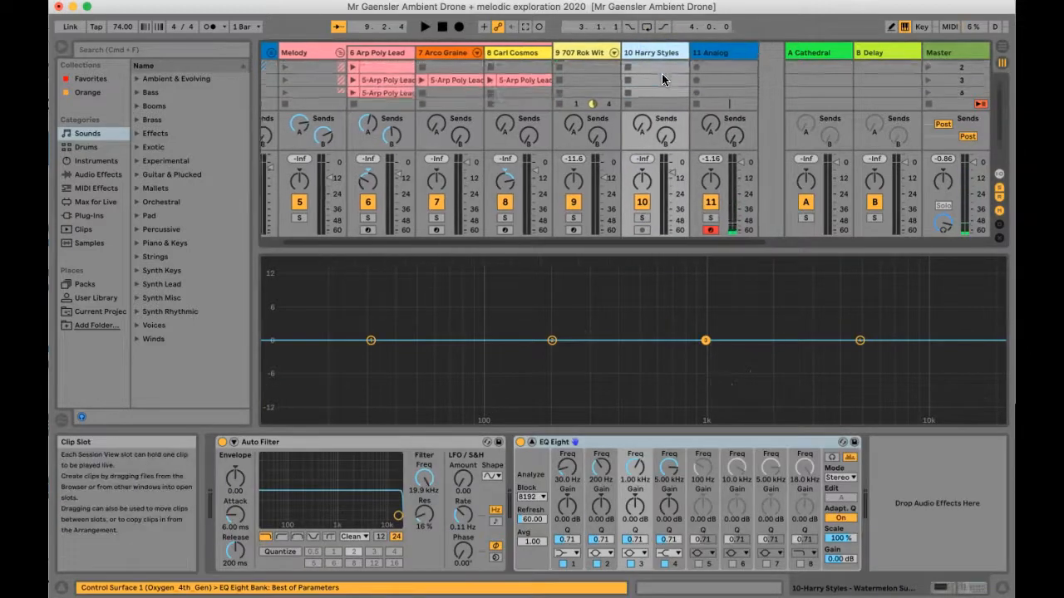
{"action": "scroll", "coordinate": [662, 74], "scroll_direction": "down", "scroll_amount": 3}
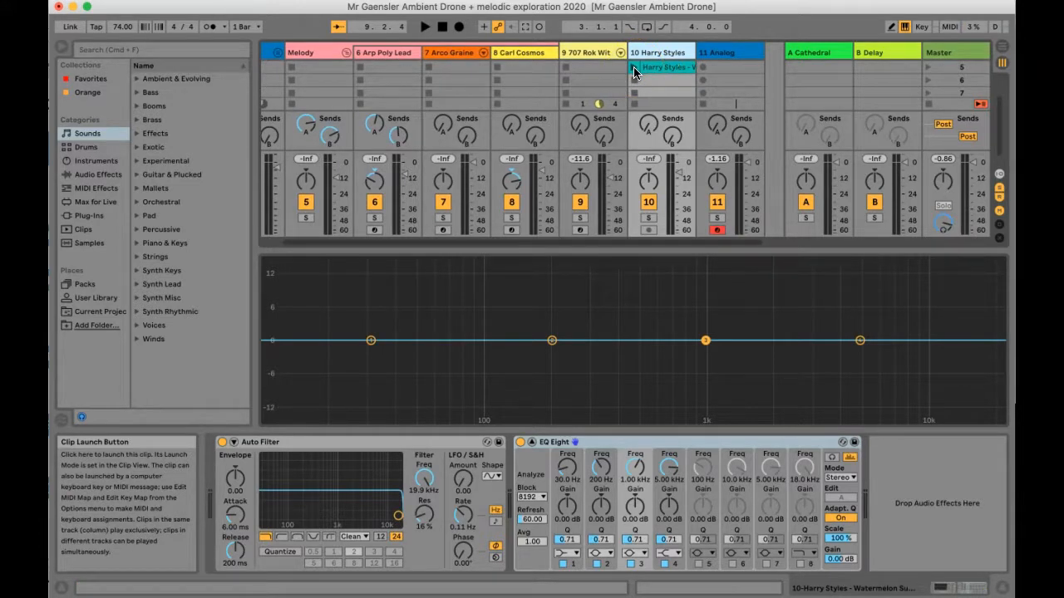
{"action": "left_click", "coordinate": [634, 69]}
{"action": "scroll", "coordinate": [634, 73], "scroll_direction": "left", "scroll_amount": 1}
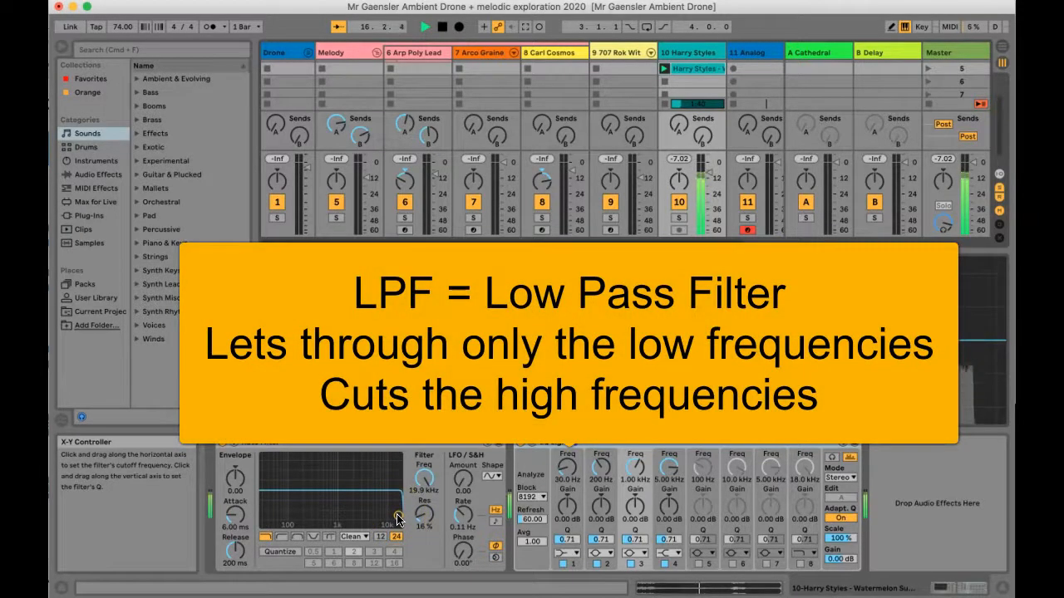
{"action": "key", "text": "space"}
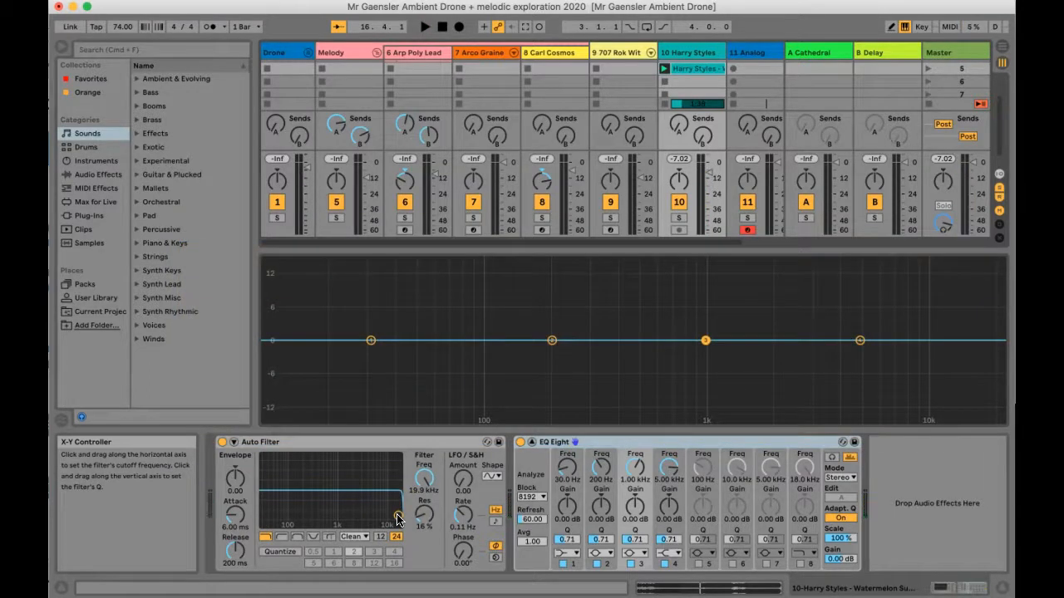
- Sweep the Auto Filter's low-pass point down and back up, ending near 19.2 kHz with 0% resonance
{"action": "left_click_drag", "start_coordinate": [397, 519], "coordinate": [356, 517]}
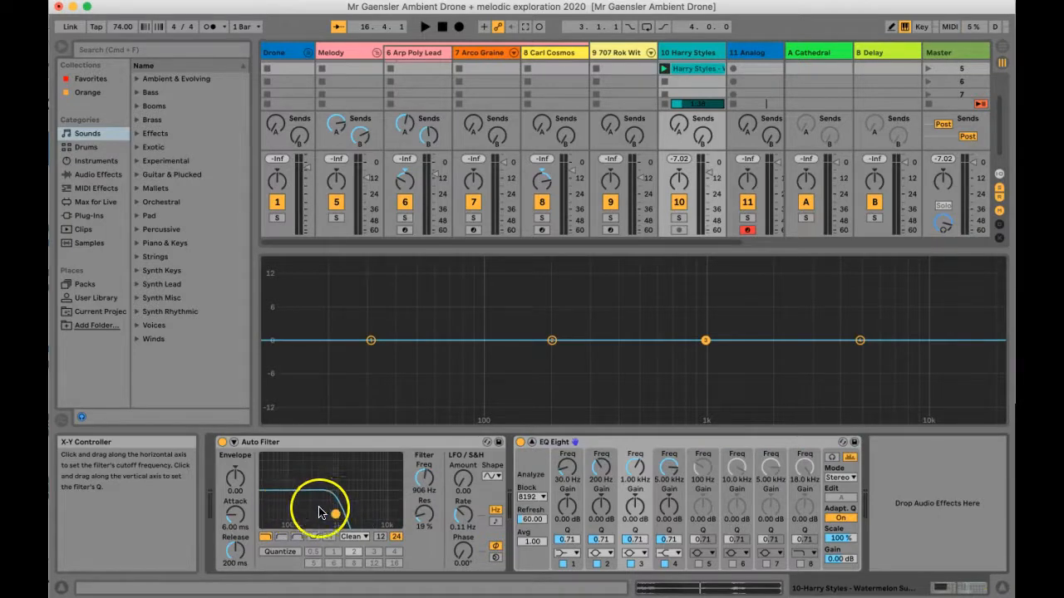
{"action": "left_click_drag", "start_coordinate": [335, 515], "coordinate": [387, 517]}
{"action": "left_click_drag", "start_coordinate": [428, 486], "coordinate": [397, 525]}
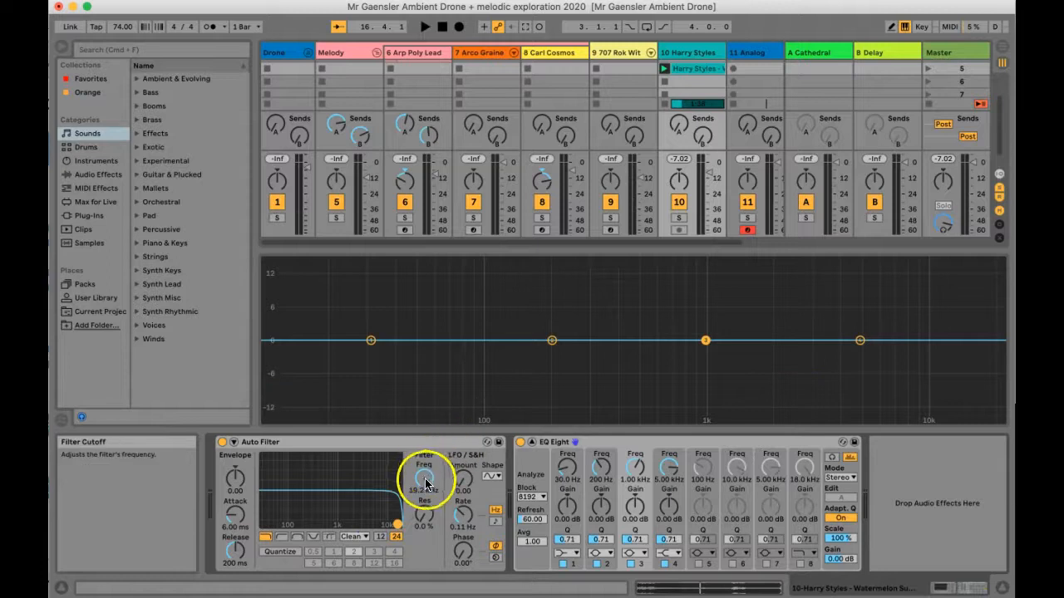
- Play the clip while sweeping the low-pass cutoff far down and back up to 17.9 kHz, and stop playback
{"action": "key", "text": "space"}
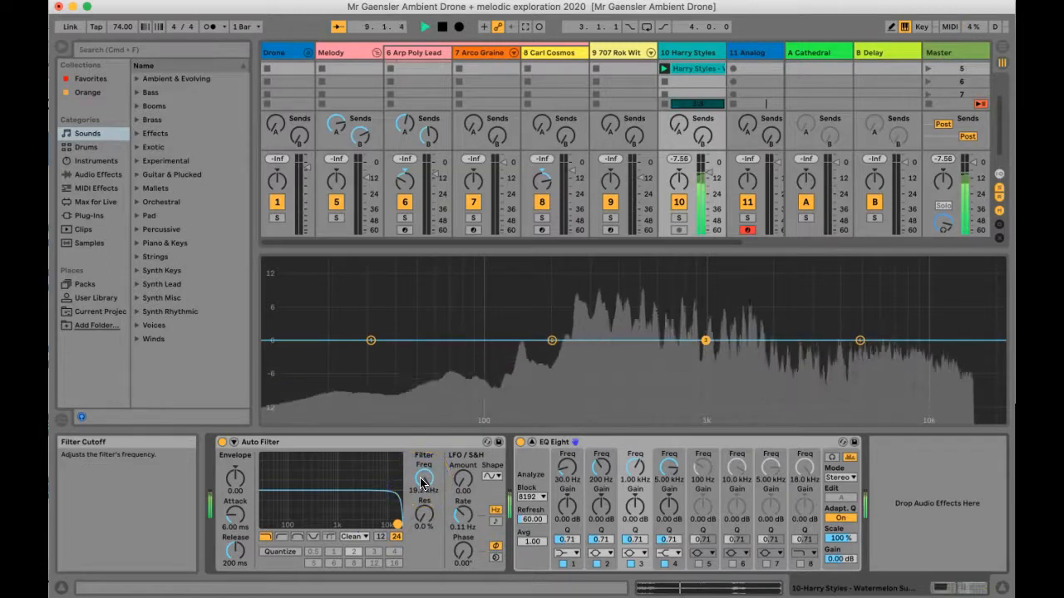
{"action": "scroll", "coordinate": [422, 482], "scroll_direction": "down", "scroll_amount": 10}
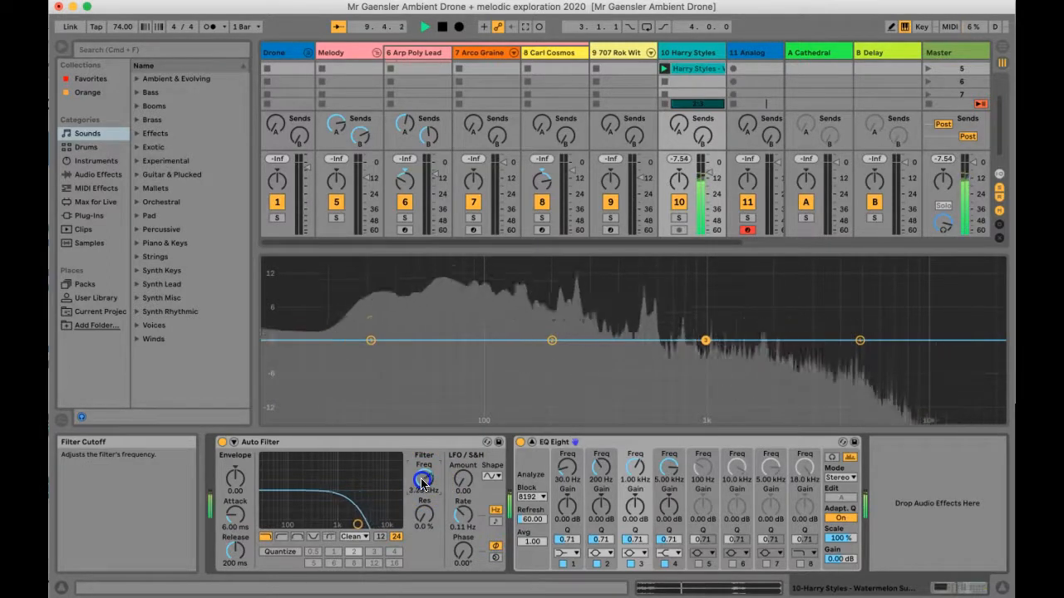
{"action": "scroll", "coordinate": [421, 482], "scroll_direction": "down", "scroll_amount": 5}
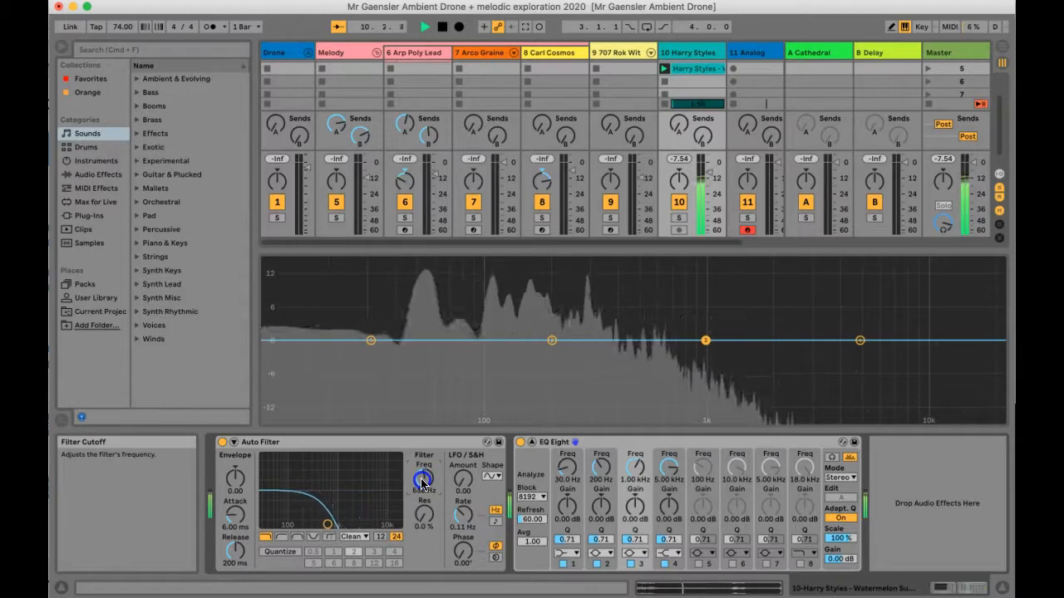
{"action": "scroll", "coordinate": [421, 482], "scroll_direction": "down", "scroll_amount": 2}
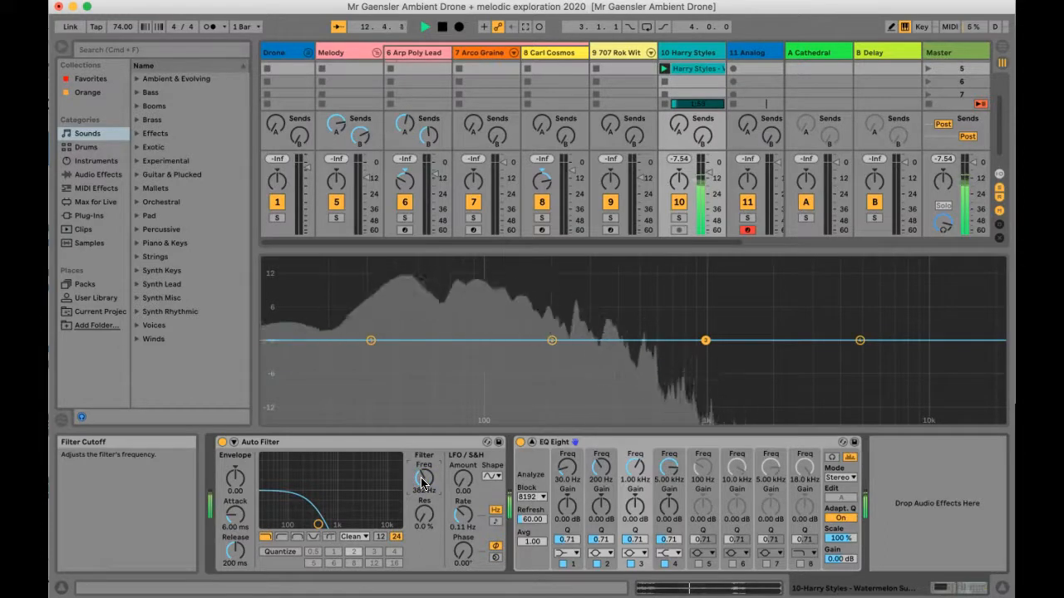
{"action": "left_click_drag", "start_coordinate": [423, 482], "coordinate": [421, 482]}
{"action": "key", "text": "space"}
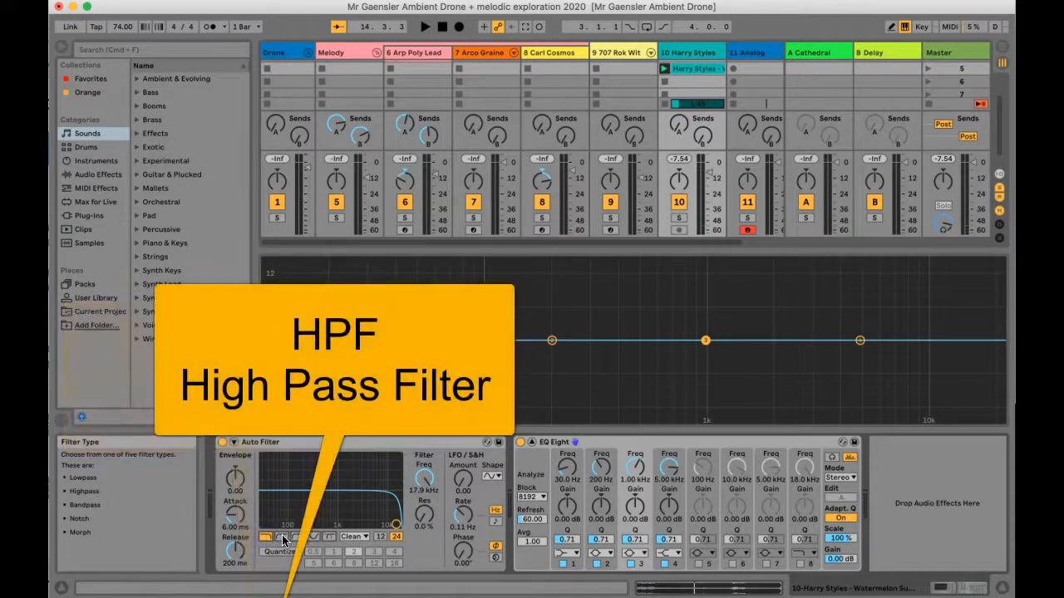
- Switch the Auto Filter to high-pass at 26 Hz, sweep its cutoff during playback, and stop at 78.3 Hz
{"action": "left_click_drag", "start_coordinate": [397, 525], "coordinate": [311, 530]}
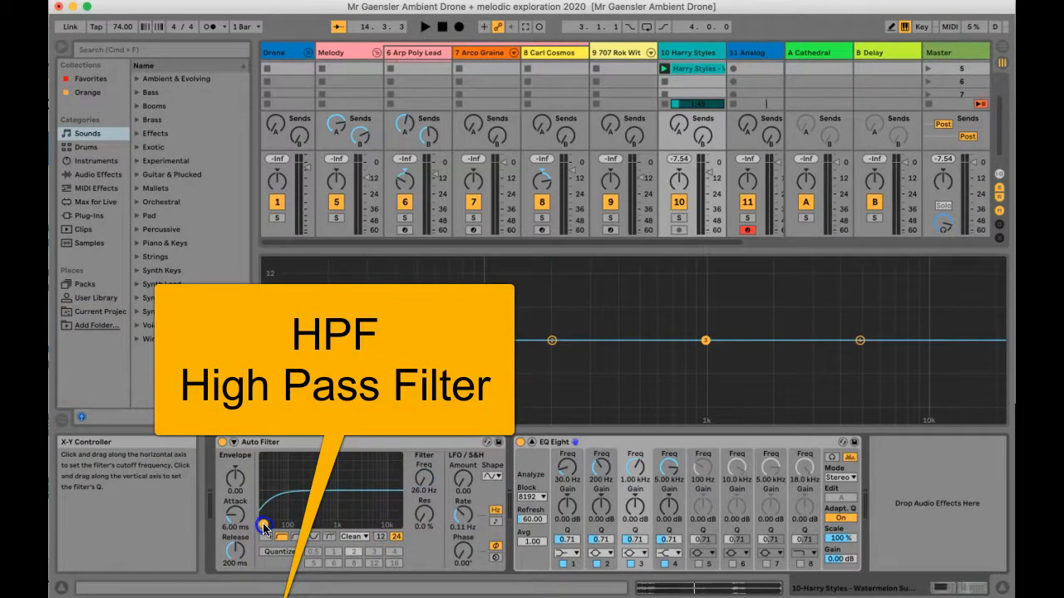
{"action": "key", "text": "space"}
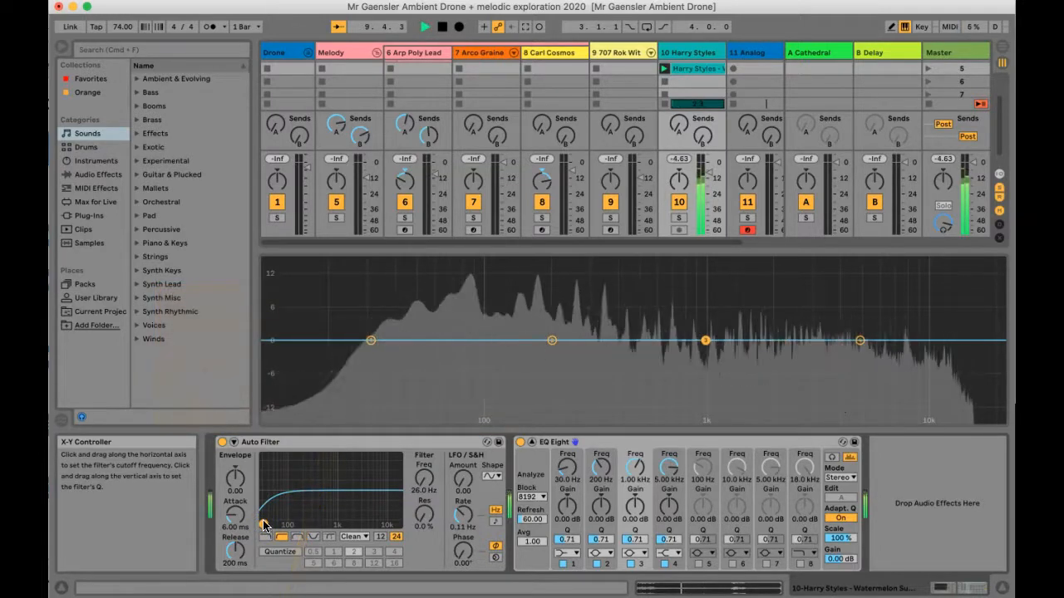
{"action": "mouse_move", "coordinate": [264, 524]}
{"action": "left_mouse_down"}
{"action": "mouse_move", "coordinate": [360, 527]}
{"action": "mouse_move", "coordinate": [263, 527]}
{"action": "mouse_move", "coordinate": [316, 528]}
{"action": "mouse_move", "coordinate": [282, 527]}
{"action": "left_mouse_up"}
{"action": "key", "text": "space"}
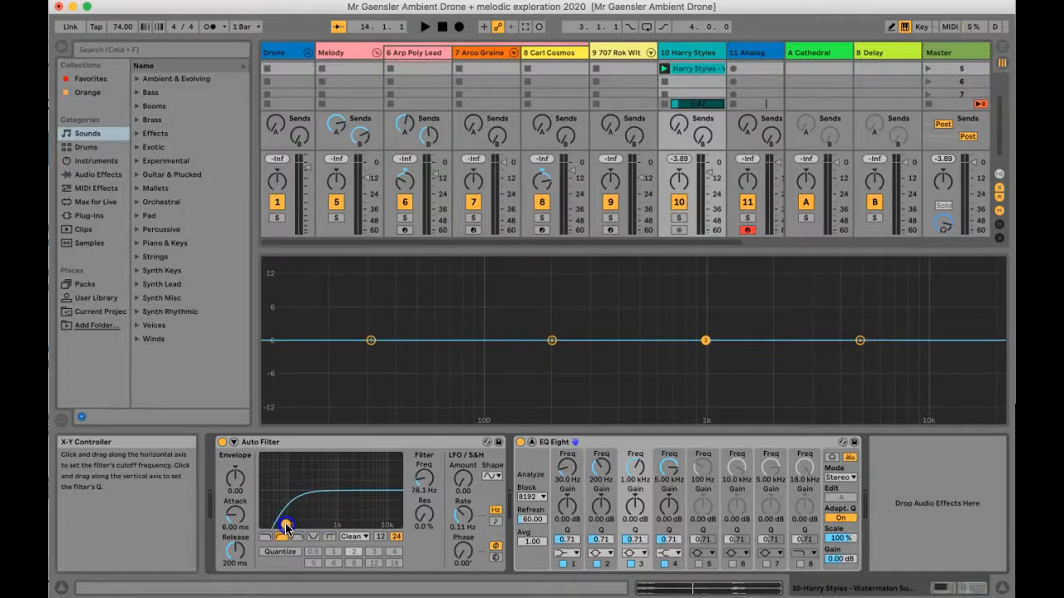
- Switch the Auto Filter back to low-pass with the cutoff at 19.9 kHz and the resonance at 0%
{"action": "left_click", "coordinate": [265, 536]}
{"action": "left_click_drag", "start_coordinate": [370, 527], "coordinate": [400, 526]}
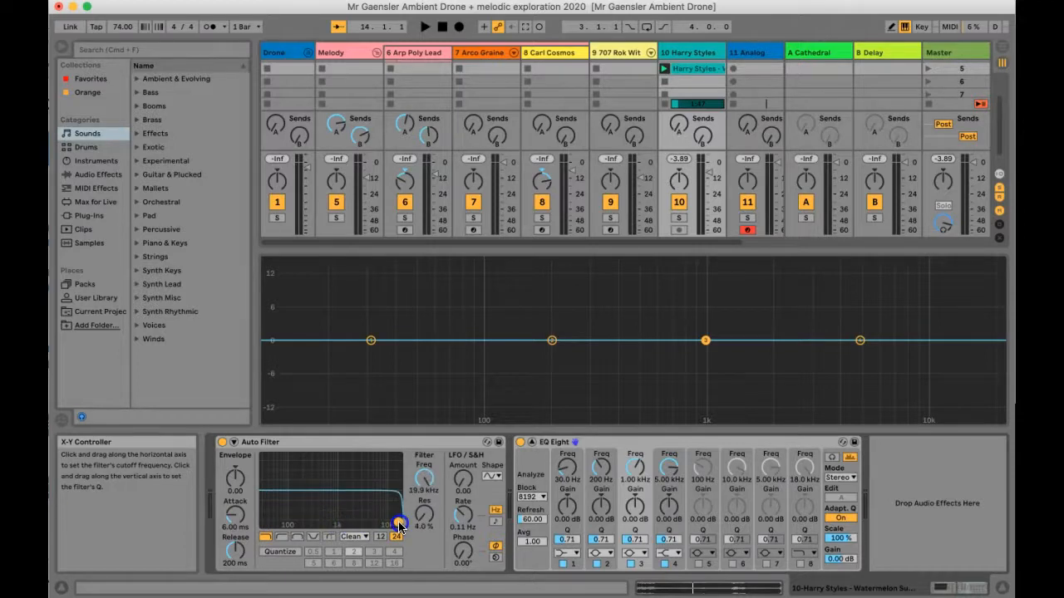
{"action": "left_click", "coordinate": [422, 514]}
{"action": "left_click_drag", "start_coordinate": [420, 512], "coordinate": [421, 512]}
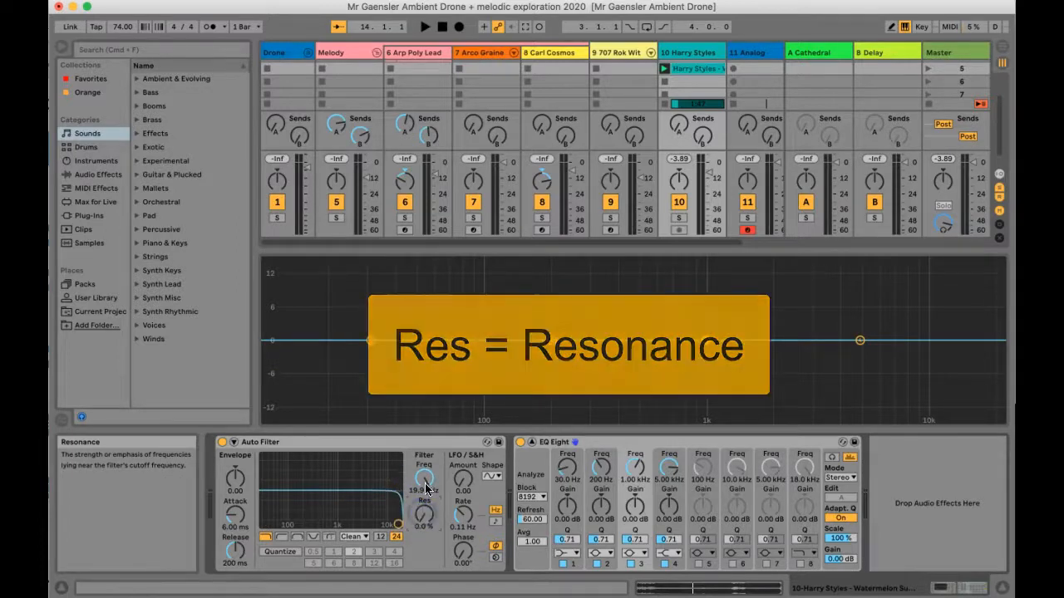
- Sweep the low-pass cutoff during clip playback without resonance, and raise the Auto Filter's resonance to 56%
{"action": "left_click_drag", "start_coordinate": [425, 479], "coordinate": [427, 480]}
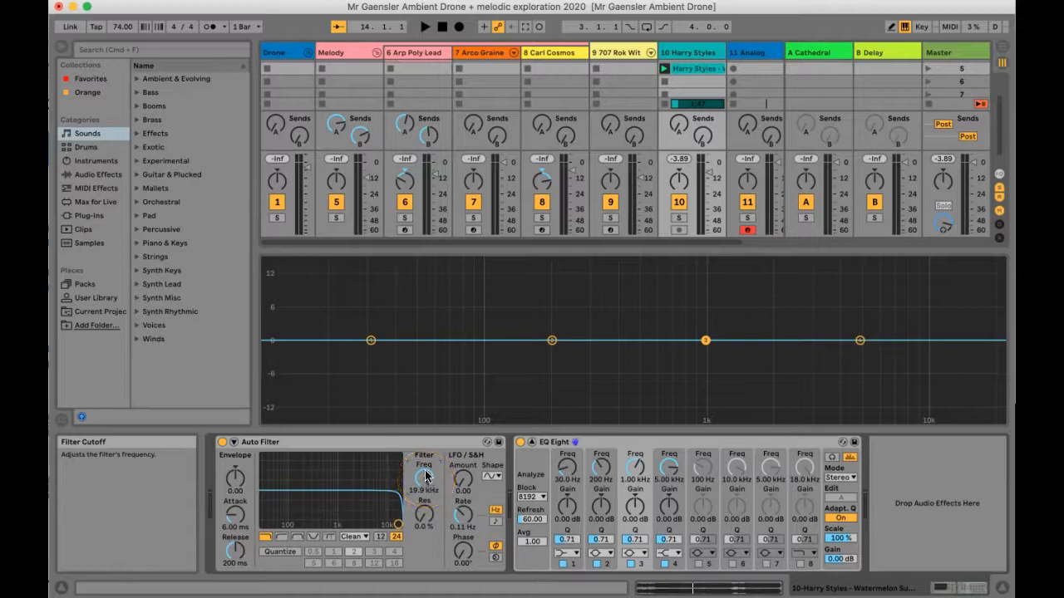
{"action": "left_click", "coordinate": [424, 479]}
{"action": "key", "text": "space"}
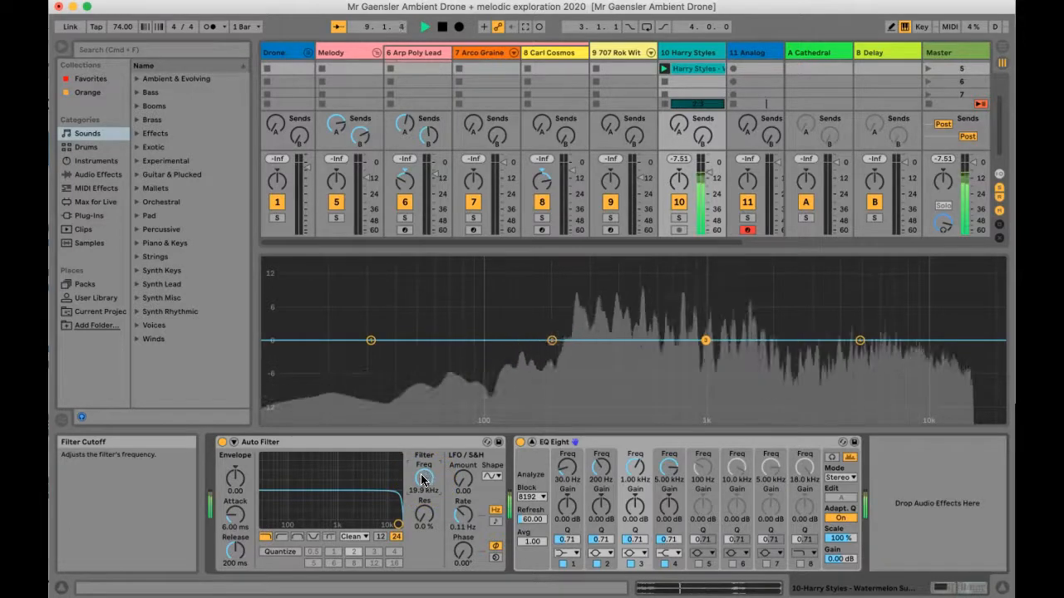
{"action": "left_click_drag", "start_coordinate": [423, 479], "coordinate": [423, 480]}
{"action": "left_click", "coordinate": [423, 517]}
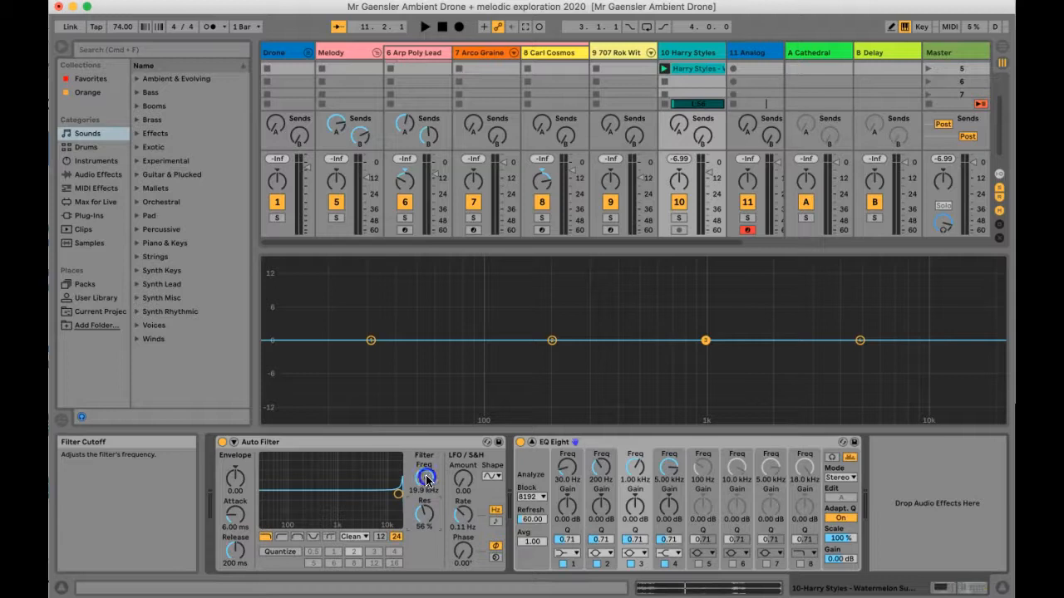
- Replay the clip while sweeping the resonant low-pass cutoff, raise the resonance to 66%, and return the cutoff to 19.9 kHz
{"action": "key", "text": "space"}
{"action": "left_click_drag", "start_coordinate": [426, 481], "coordinate": [426, 480]}
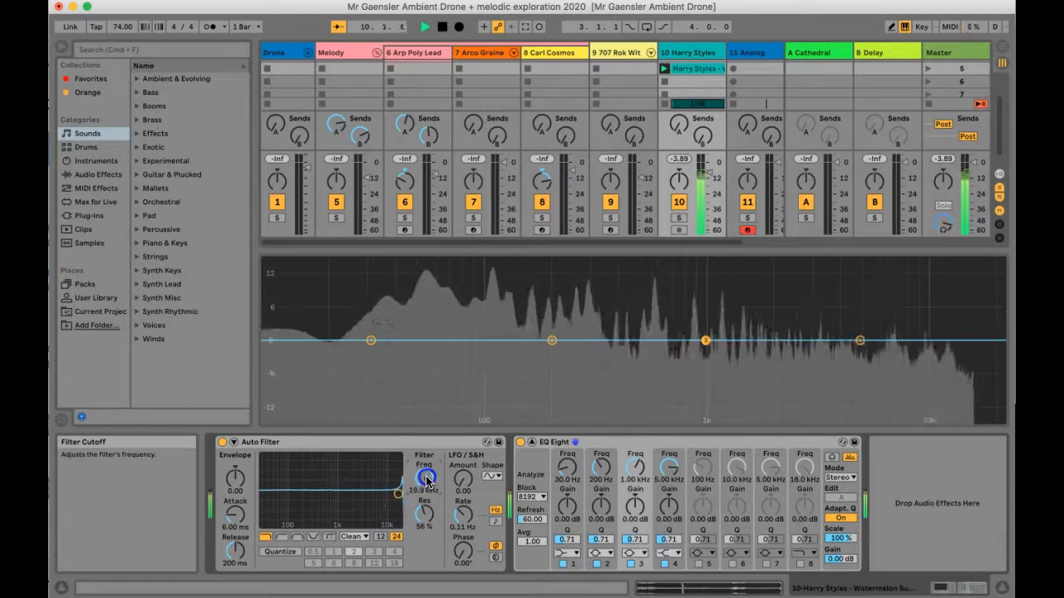
{"action": "key", "text": "space"}
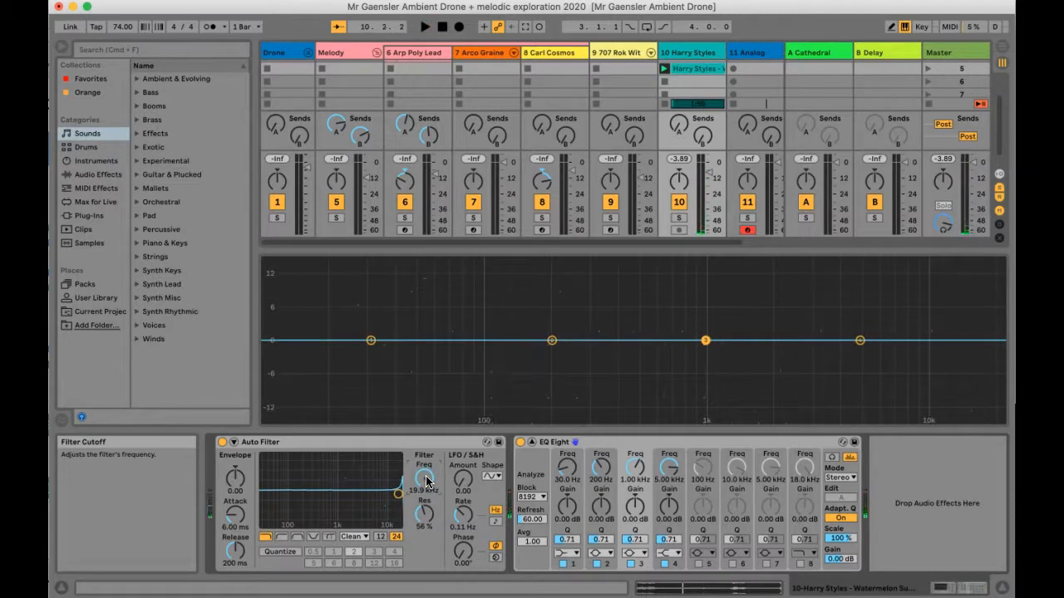
{"action": "left_click", "coordinate": [421, 527]}
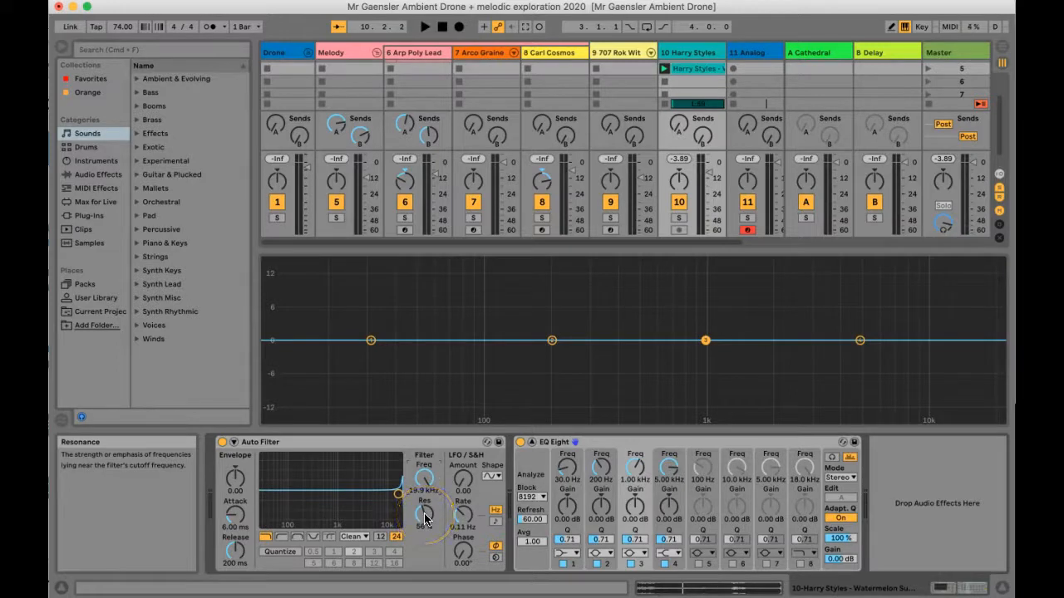
{"action": "key", "text": "space"}
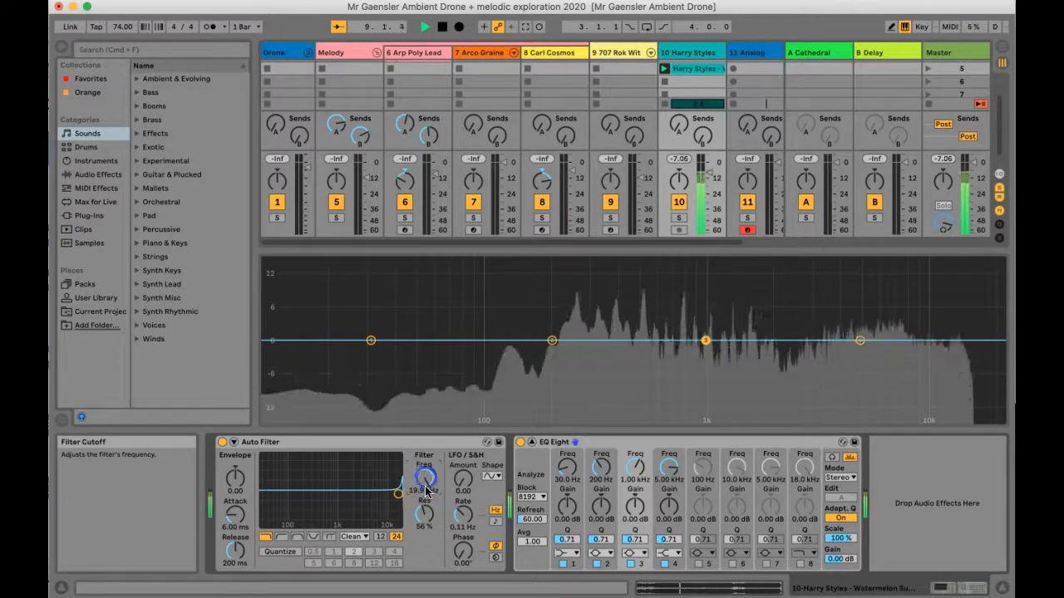
{"action": "mouse_move", "coordinate": [424, 517]}
{"action": "left_mouse_down"}
{"action": "mouse_move", "coordinate": [424, 474]}
{"action": "mouse_move", "coordinate": [421, 517]}
{"action": "left_mouse_up"}
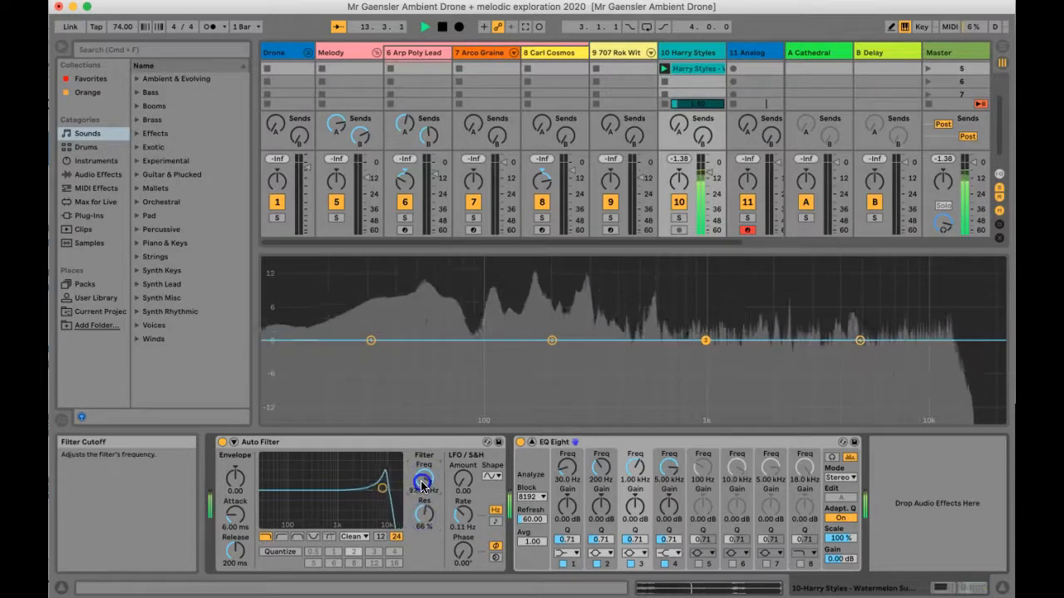
{"action": "left_click_drag", "start_coordinate": [423, 485], "coordinate": [423, 484]}
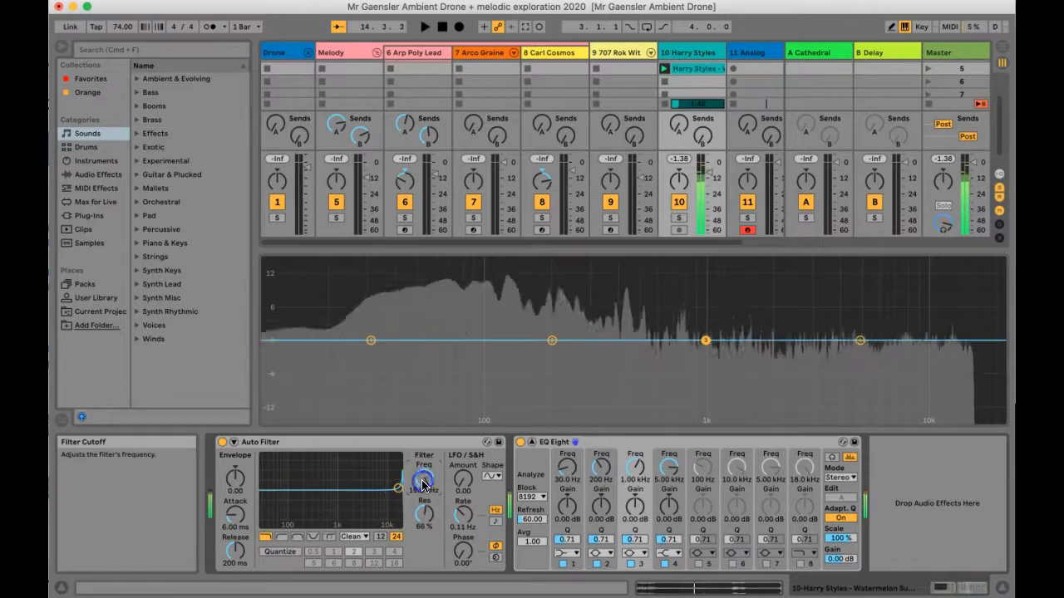
- Switch the Auto Filter to high-pass with 0% resonance and sweep its cutoff up from 26 Hz and back down during playback
{"action": "left_click", "coordinate": [282, 538]}
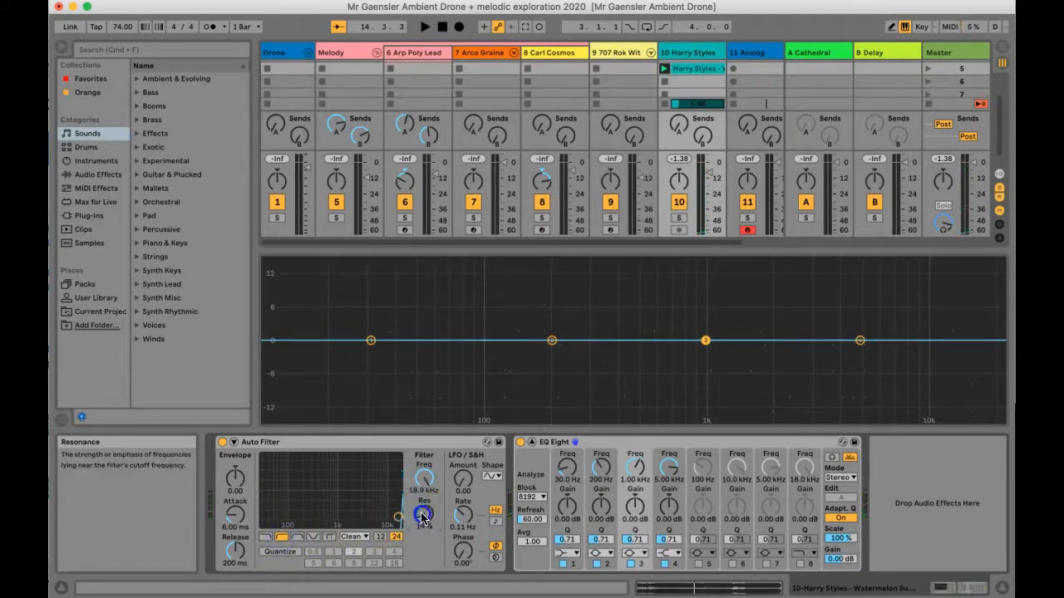
{"action": "left_click", "coordinate": [424, 480]}
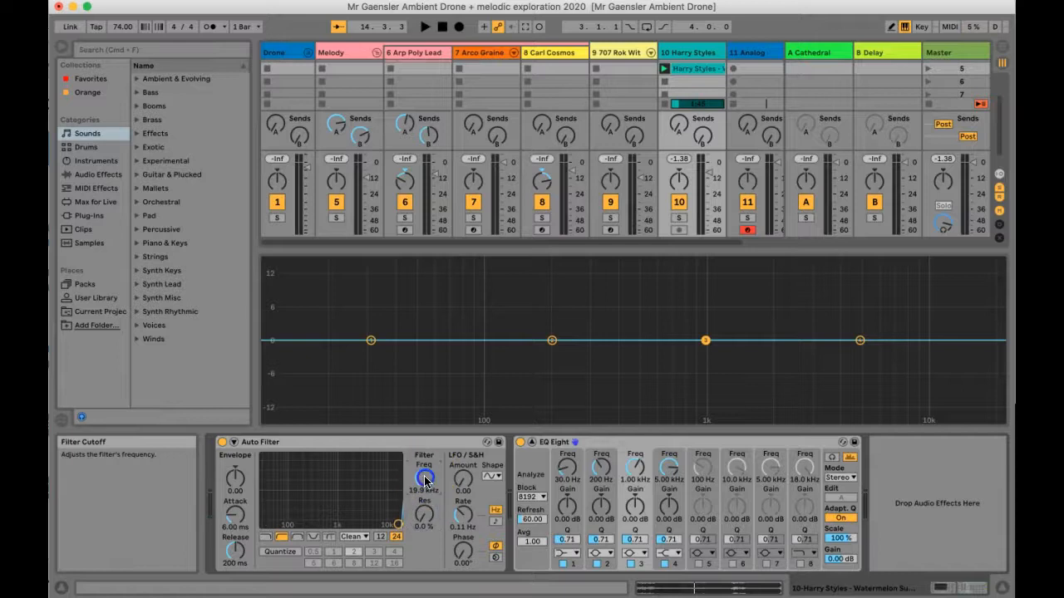
{"action": "key", "text": "space"}
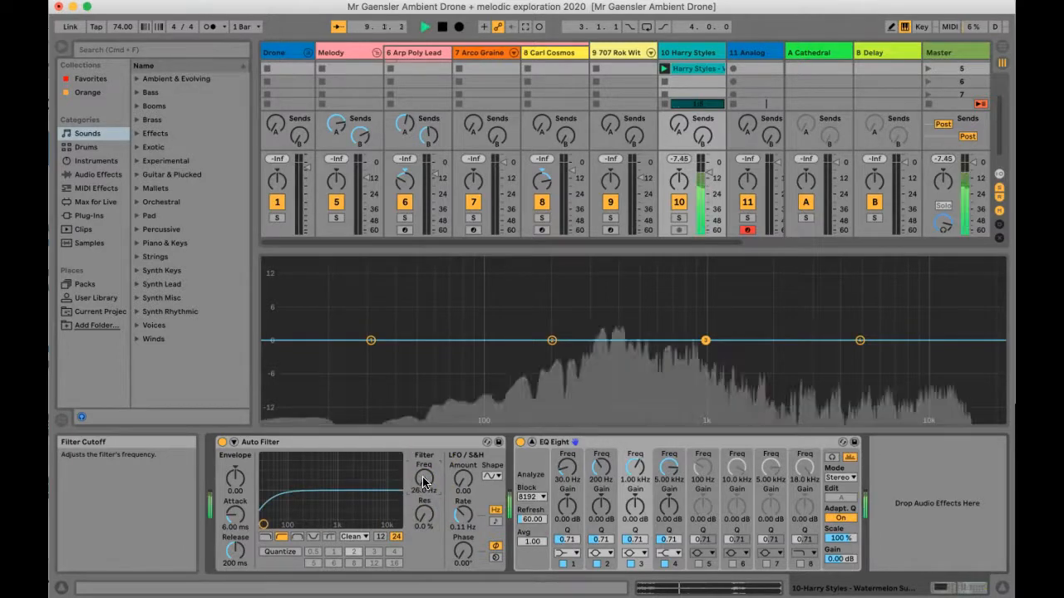
{"action": "left_click_drag", "start_coordinate": [419, 485], "coordinate": [424, 481]}
{"action": "scroll", "coordinate": [424, 480], "scroll_direction": "up", "scroll_amount": 10}
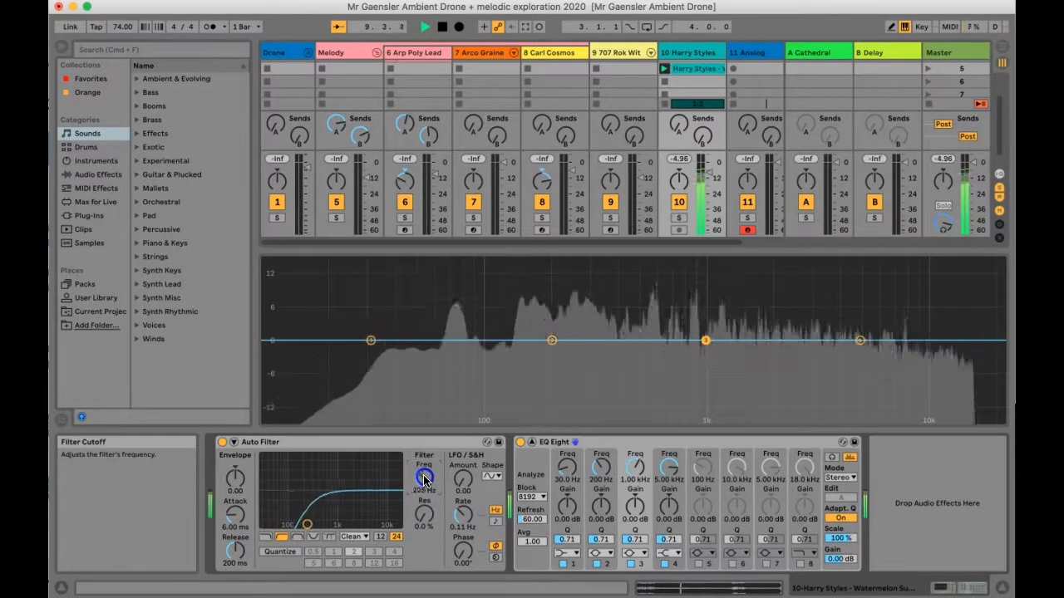
{"action": "scroll", "coordinate": [424, 479], "scroll_direction": "down", "scroll_amount": 12}
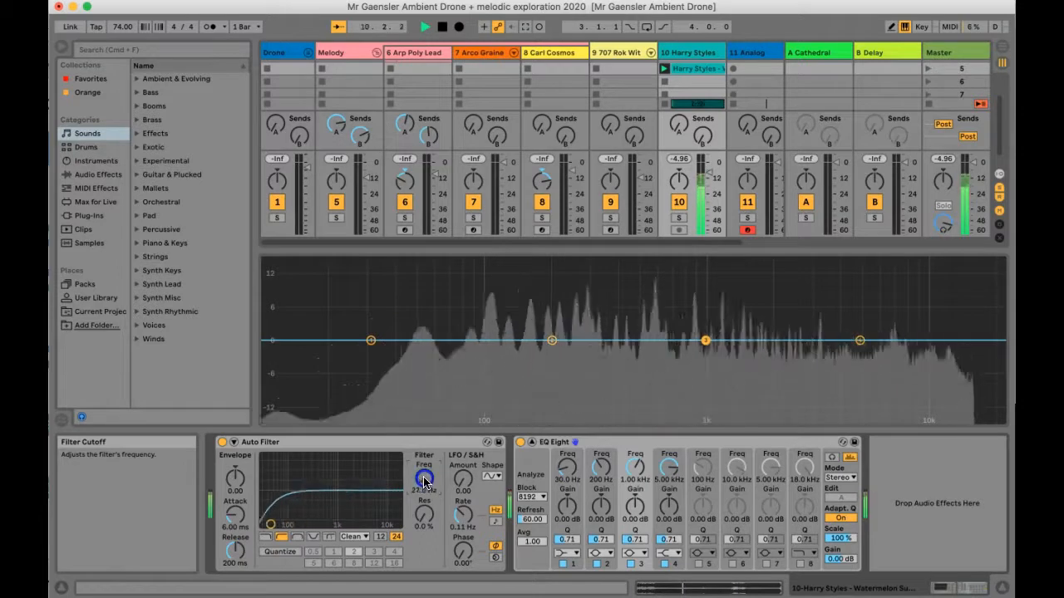
- Raise the high-pass resonance to 71%, sweep the cutoff up and back to 26 Hz during playback, and stop
{"action": "left_click", "coordinate": [425, 515]}
{"action": "left_click_drag", "start_coordinate": [426, 515], "coordinate": [421, 483]}
{"action": "scroll", "coordinate": [422, 484], "scroll_direction": "up", "scroll_amount": 20}
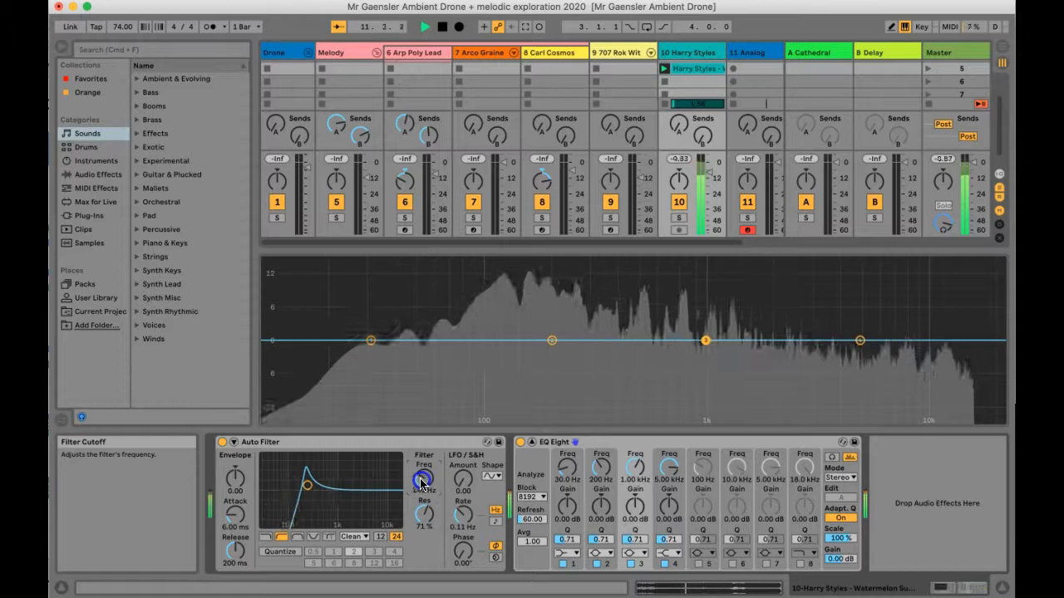
{"action": "scroll", "coordinate": [422, 483], "scroll_direction": "down", "scroll_amount": 20}
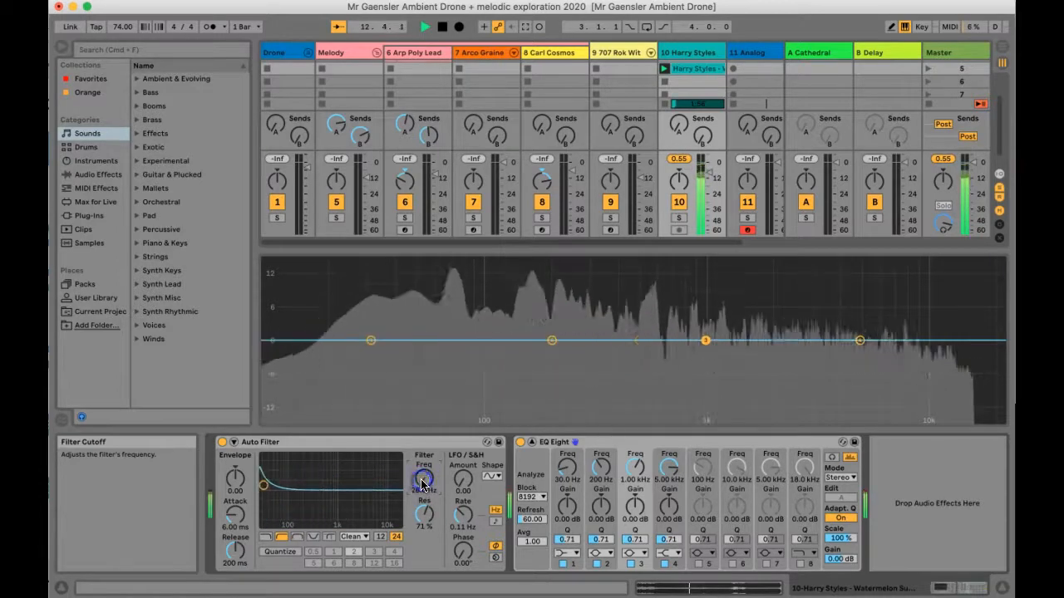
{"action": "key", "text": "space"}
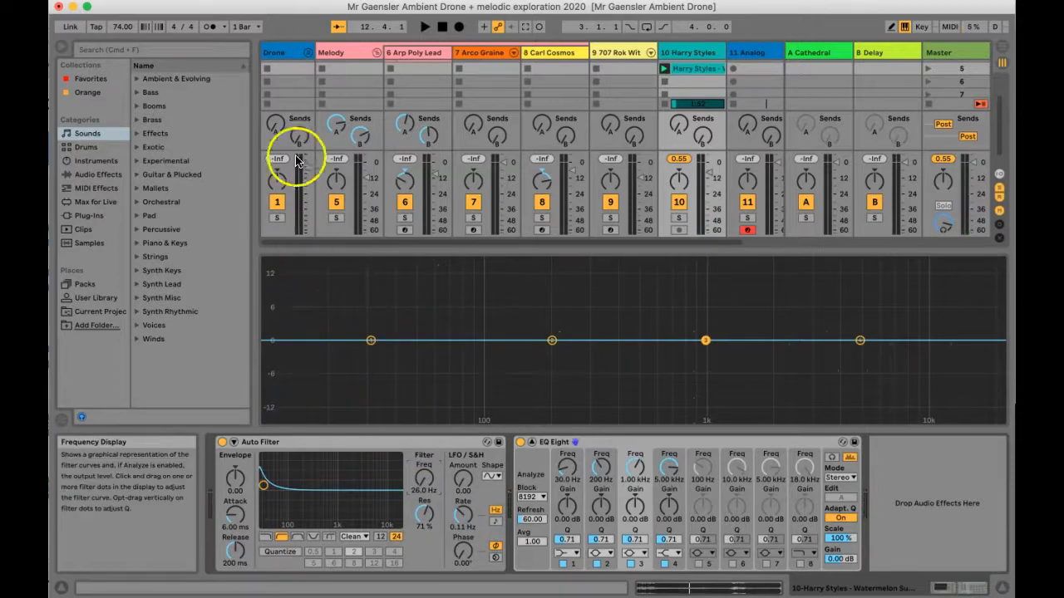
- Stop the Harry Styles clip and launch the first clip on the Drone track
{"action": "left_click", "coordinate": [665, 106]}
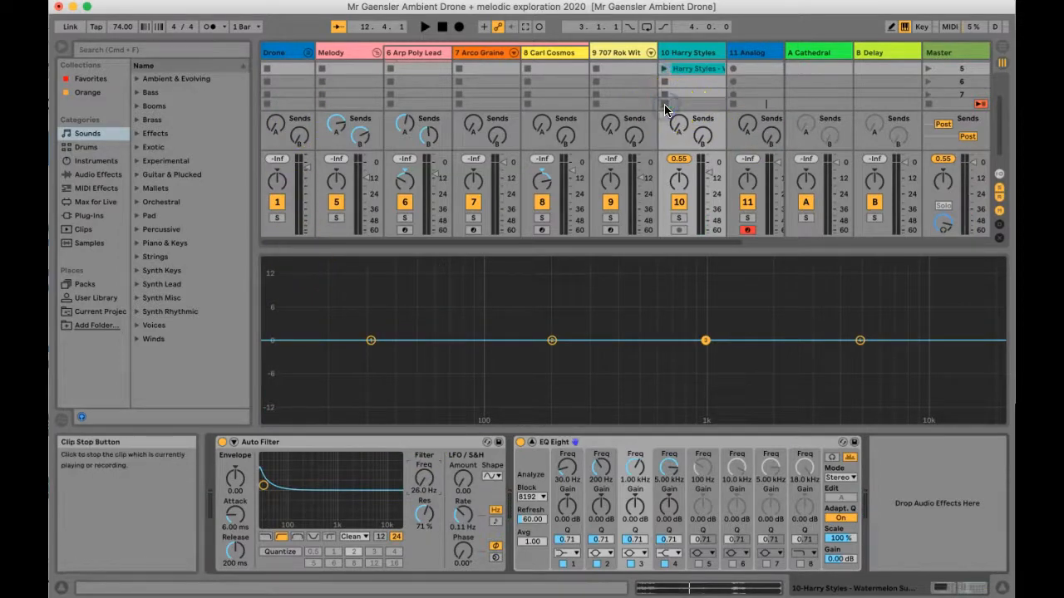
{"action": "scroll", "coordinate": [320, 79], "scroll_direction": "up", "scroll_amount": 2}
{"action": "left_click", "coordinate": [281, 52]}
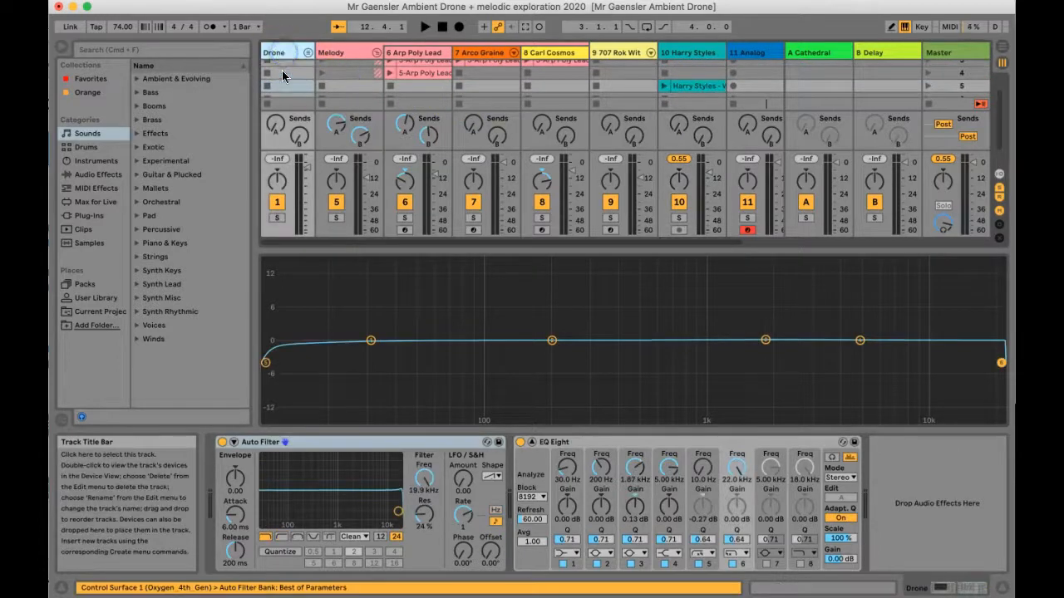
{"action": "scroll", "coordinate": [283, 79], "scroll_direction": "up", "scroll_amount": 3}
{"action": "left_click", "coordinate": [264, 66]}
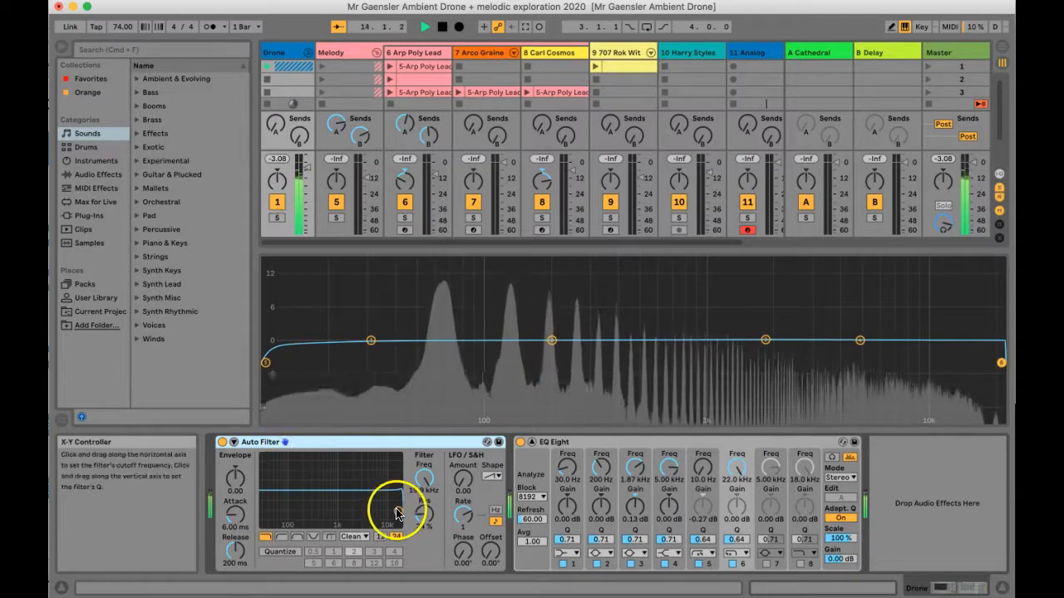
- Raise the resonance of the Drone's low-pass filter to 76% and sweep its cutoff down and back up to 19.9 kHz
{"action": "left_click_drag", "start_coordinate": [421, 516], "coordinate": [424, 485]}
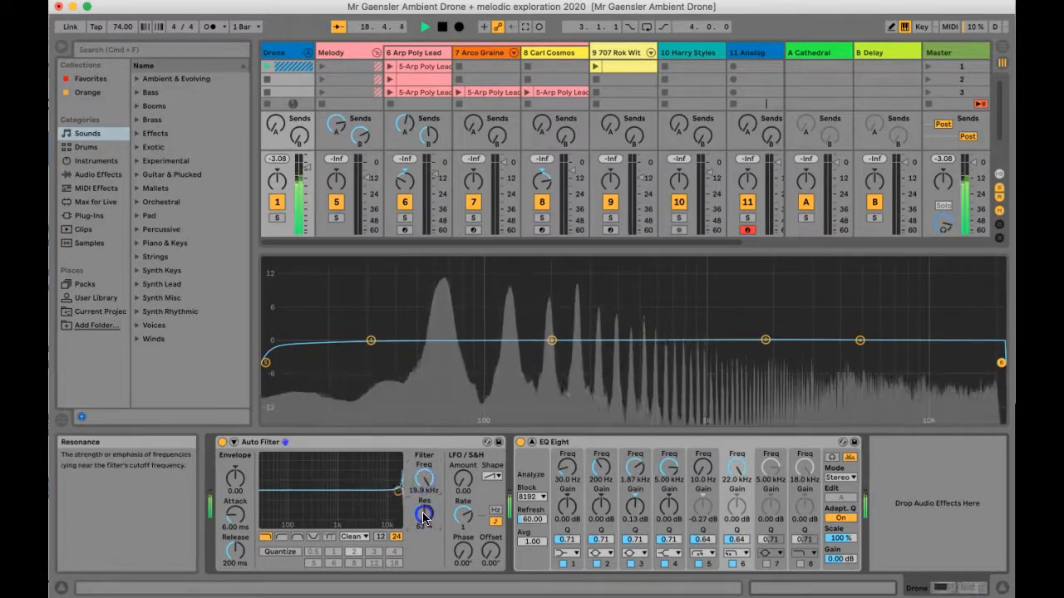
{"action": "left_click_drag", "start_coordinate": [423, 482], "coordinate": [423, 482]}
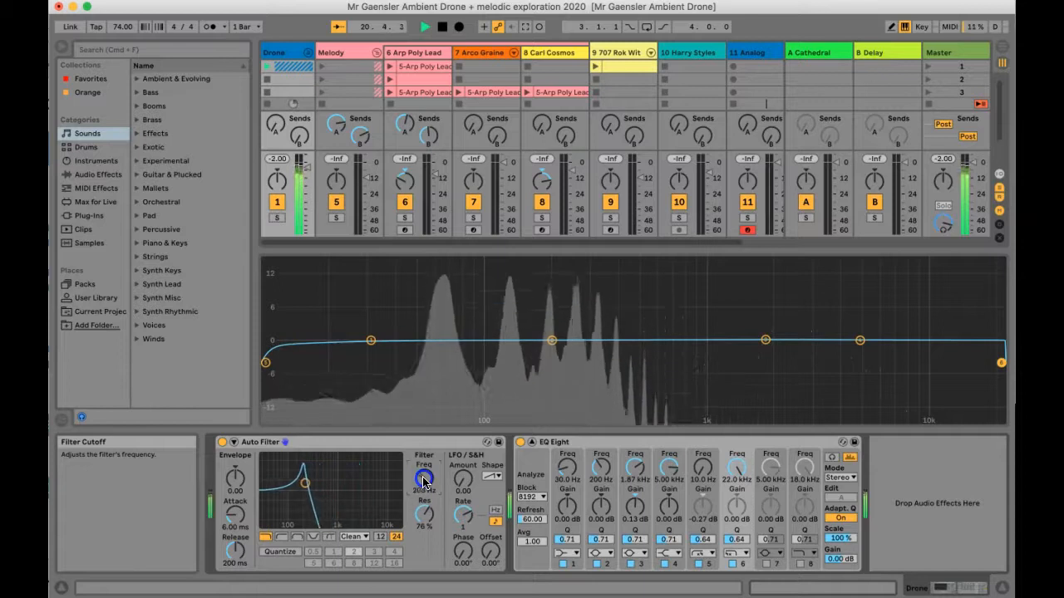
{"action": "left_click_drag", "start_coordinate": [423, 481], "coordinate": [423, 481]}
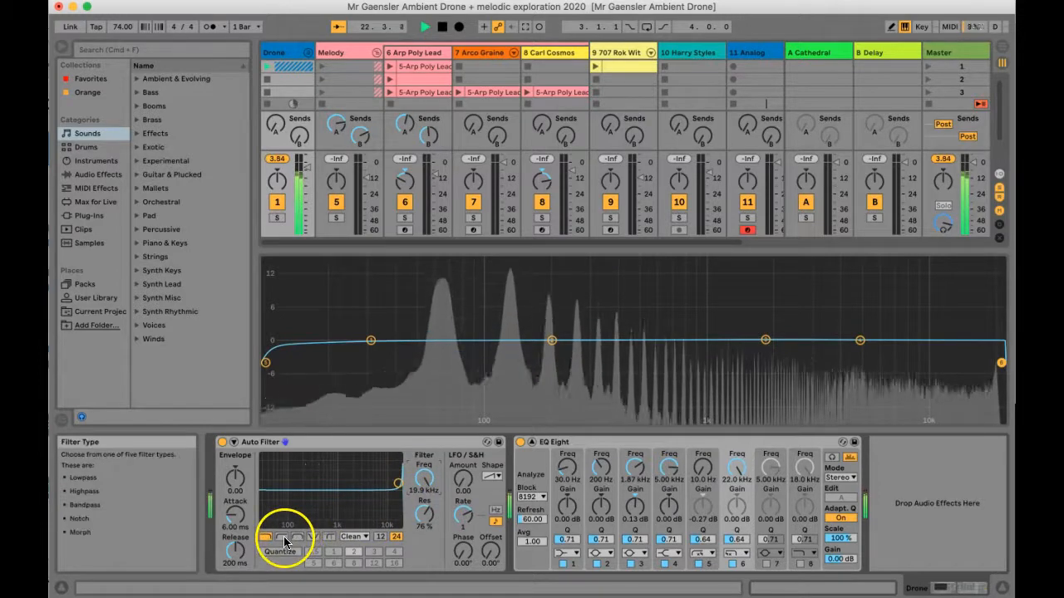
- Sweep the Drone's cutoff as a high-pass filter, and return to low-pass with the cutoff at 5.62 kHz and resonance at 62%
{"action": "left_click", "coordinate": [285, 541]}
{"action": "left_click_drag", "start_coordinate": [423, 482], "coordinate": [423, 480]}
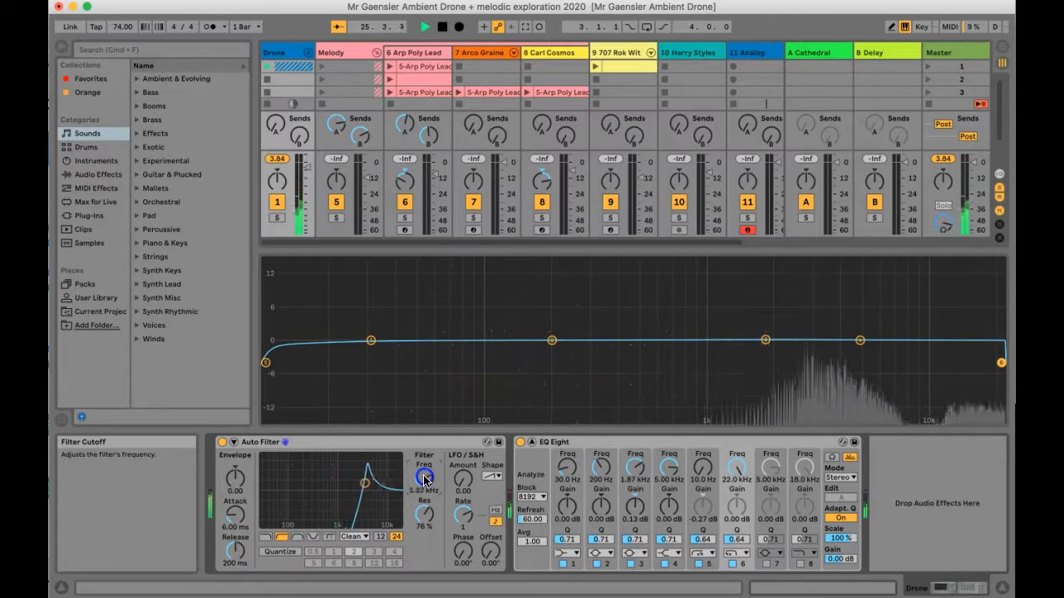
{"action": "left_click", "coordinate": [265, 536]}
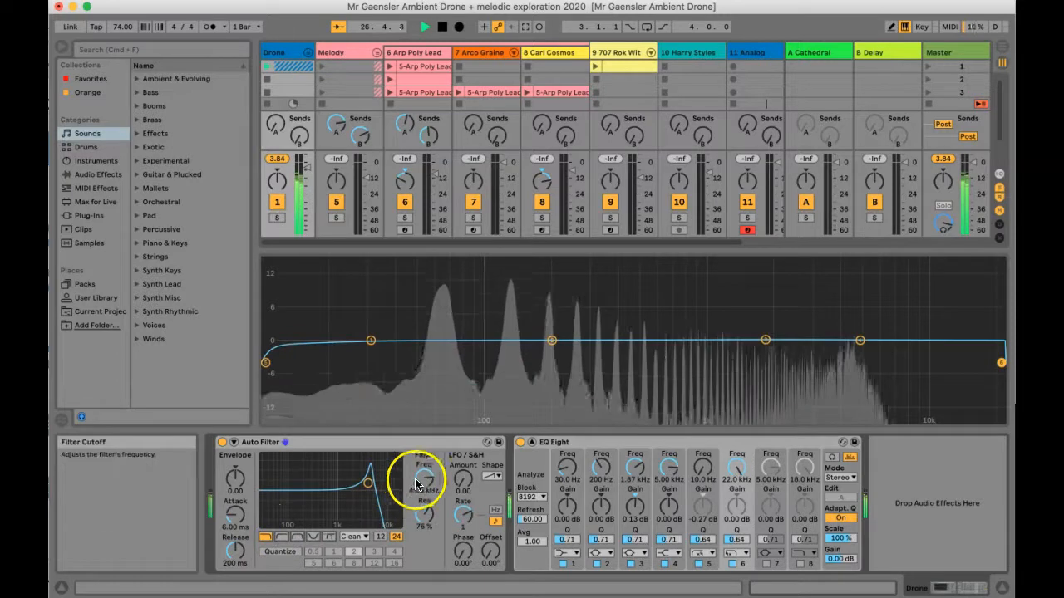
{"action": "left_click_drag", "start_coordinate": [424, 510], "coordinate": [425, 481]}
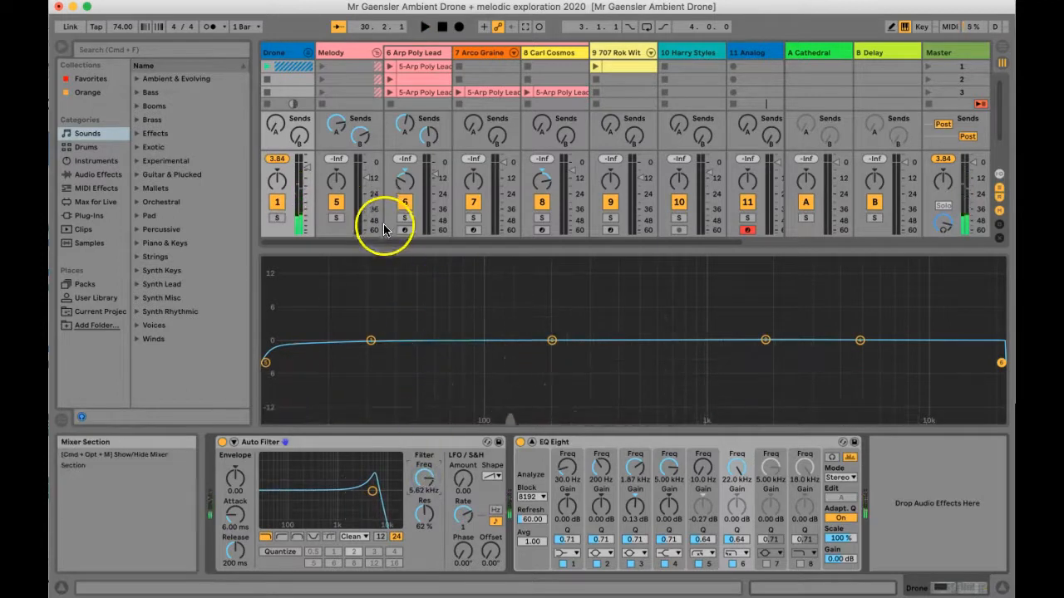
- Raise the Drone track's Delay send to -8.0 dB and play the clip with the delay
{"action": "left_click", "coordinate": [299, 136]}
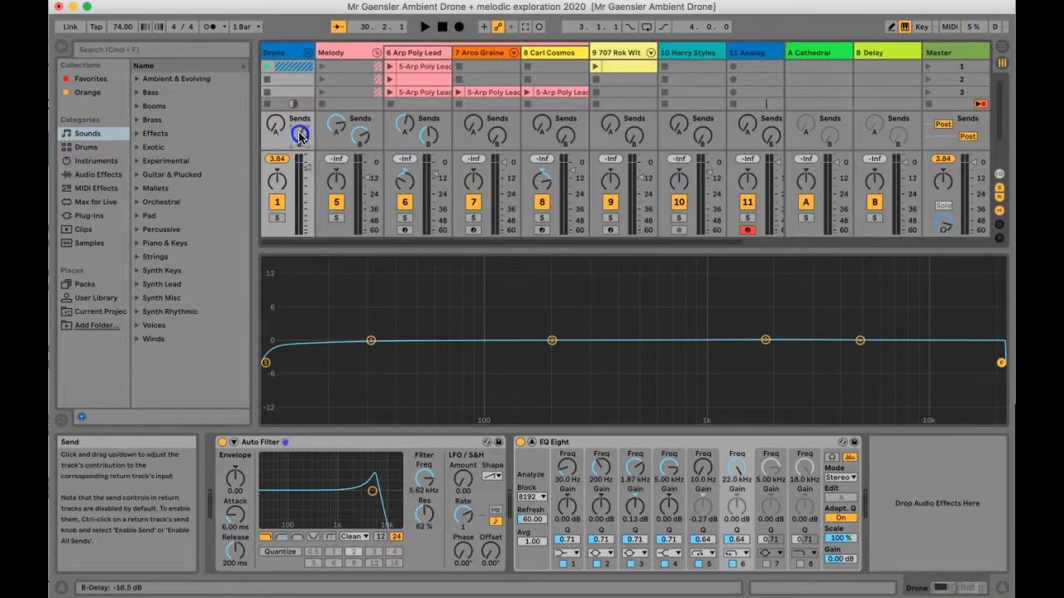
{"action": "key", "text": "space"}
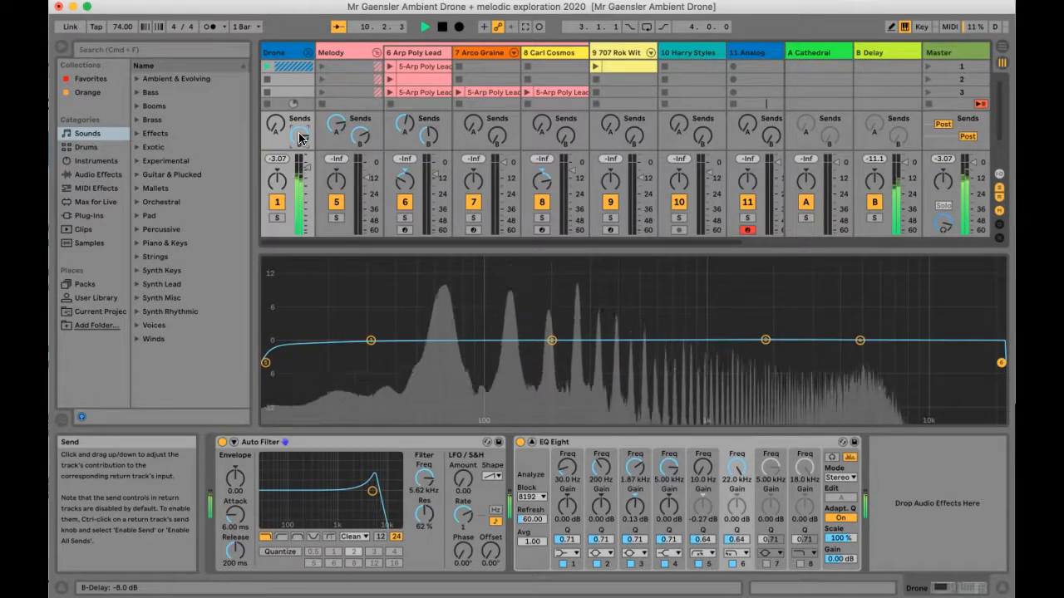
{"action": "left_click", "coordinate": [299, 72]}
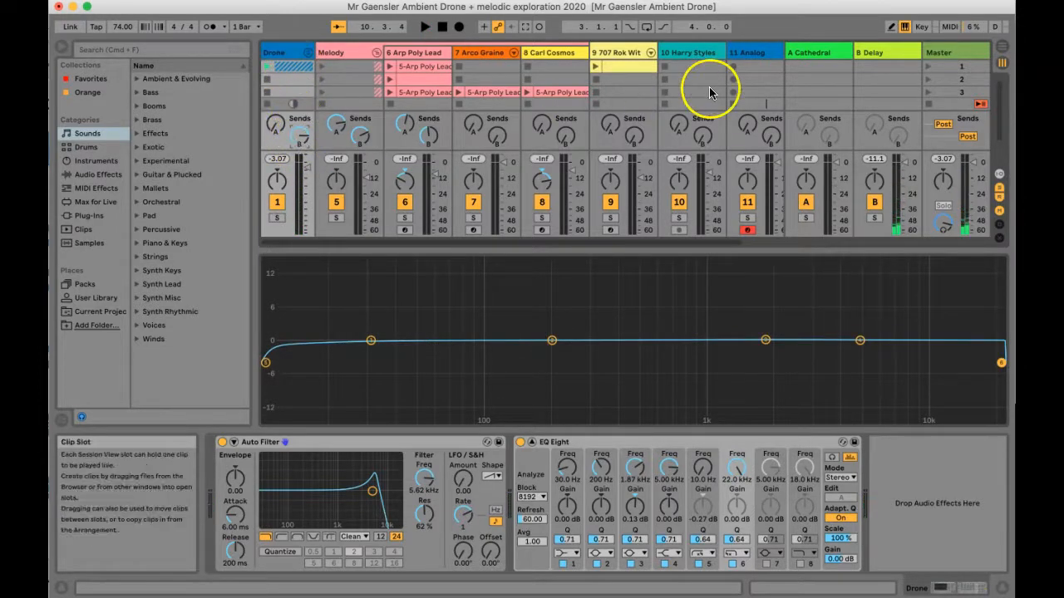
- View the Delay device on return B, and compare the playing Drone with its Delay send turned down and raised again
{"action": "left_click", "coordinate": [872, 54]}
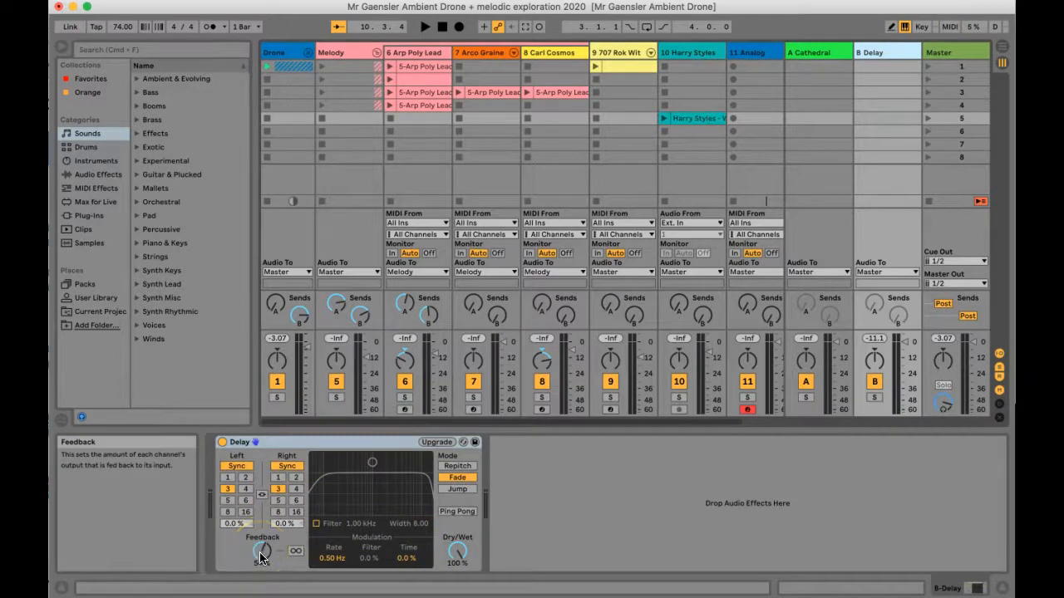
{"action": "left_click", "coordinate": [285, 54]}
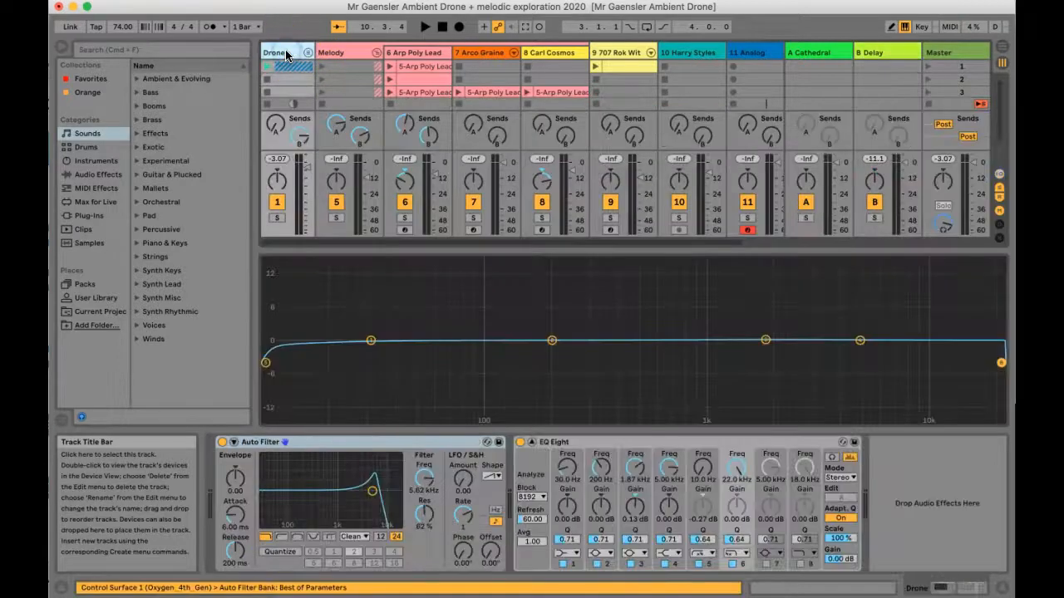
{"action": "left_click", "coordinate": [298, 135]}
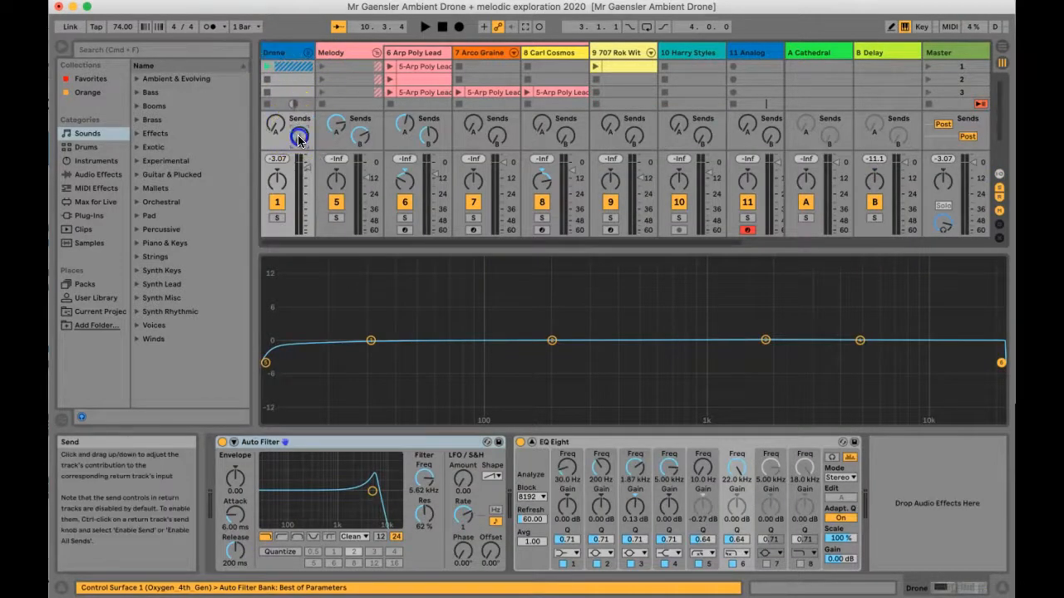
{"action": "left_click", "coordinate": [332, 127]}
{"action": "key", "text": "space"}
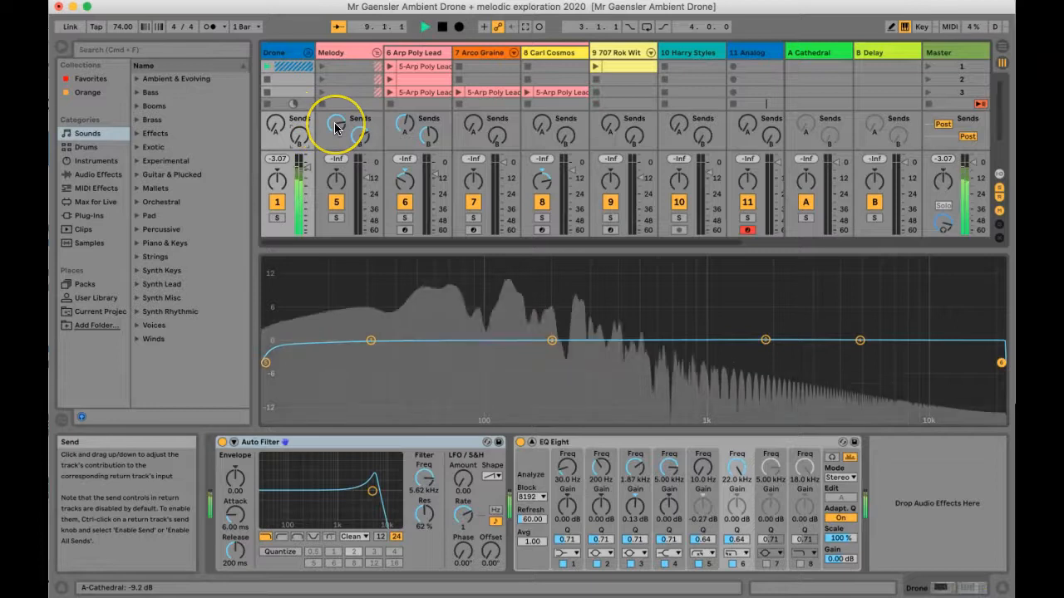
{"action": "key", "text": "space"}
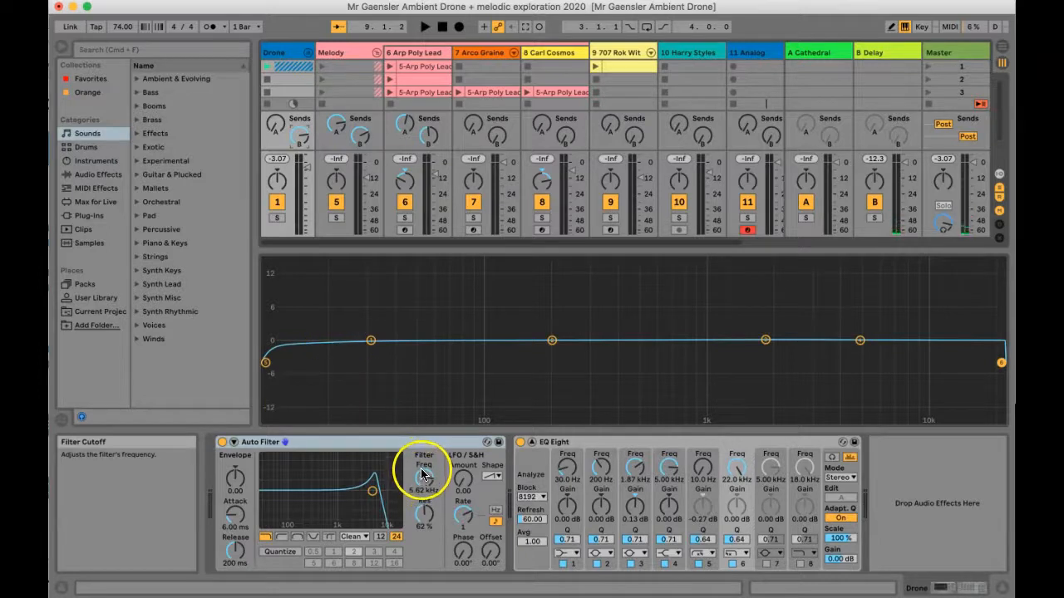
- Replay the delayed Drone while sweeping its low-pass cutoff, stopping with the cutoff at 19.9 kHz
{"action": "key", "text": "space"}
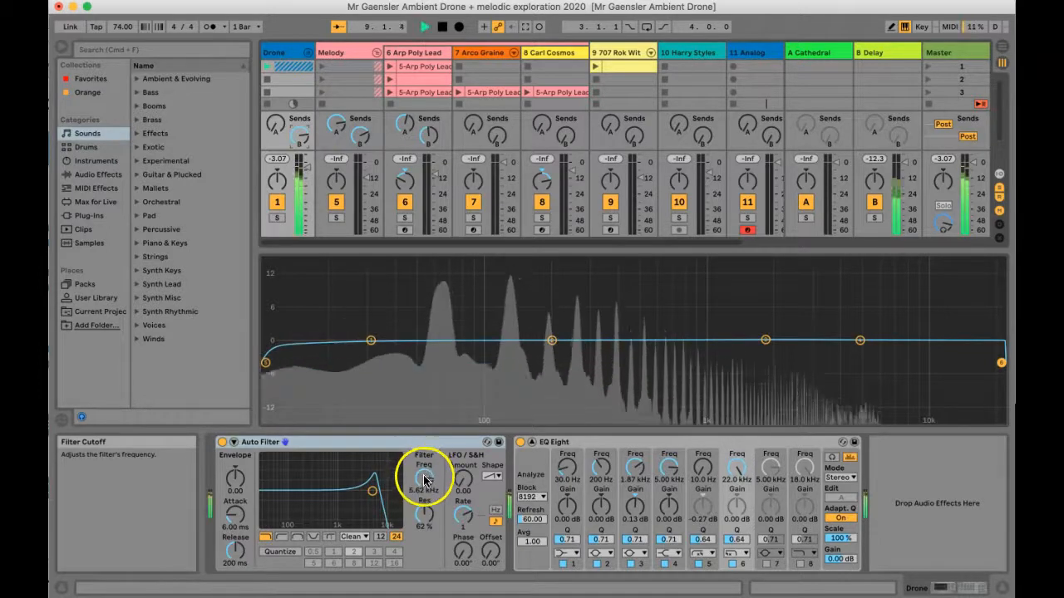
{"action": "mouse_move", "coordinate": [424, 480]}
{"action": "left_mouse_down"}
{"action": "mouse_move", "coordinate": [424, 504]}
{"action": "mouse_move", "coordinate": [424, 482]}
{"action": "left_mouse_up"}
{"action": "key", "text": "space"}
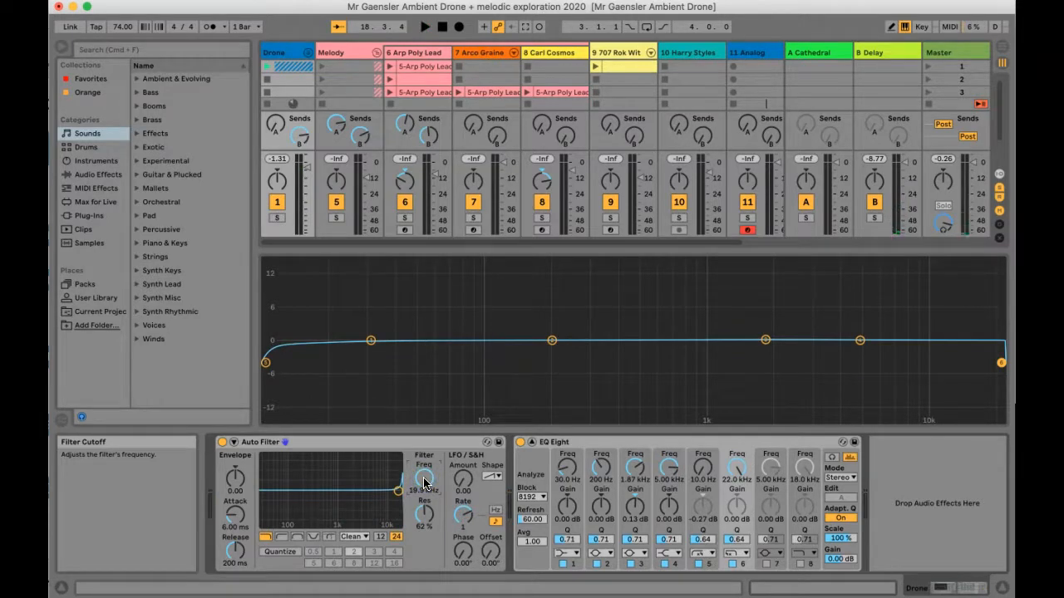
{"action": "left_click_drag", "start_coordinate": [425, 481], "coordinate": [425, 480]}
- Check the Oxygen controller's control surface, input and Remote settings in the MIDI preferences, and return to the Drone's filter cutoff
{"action": "key", "text": "super+comma"}
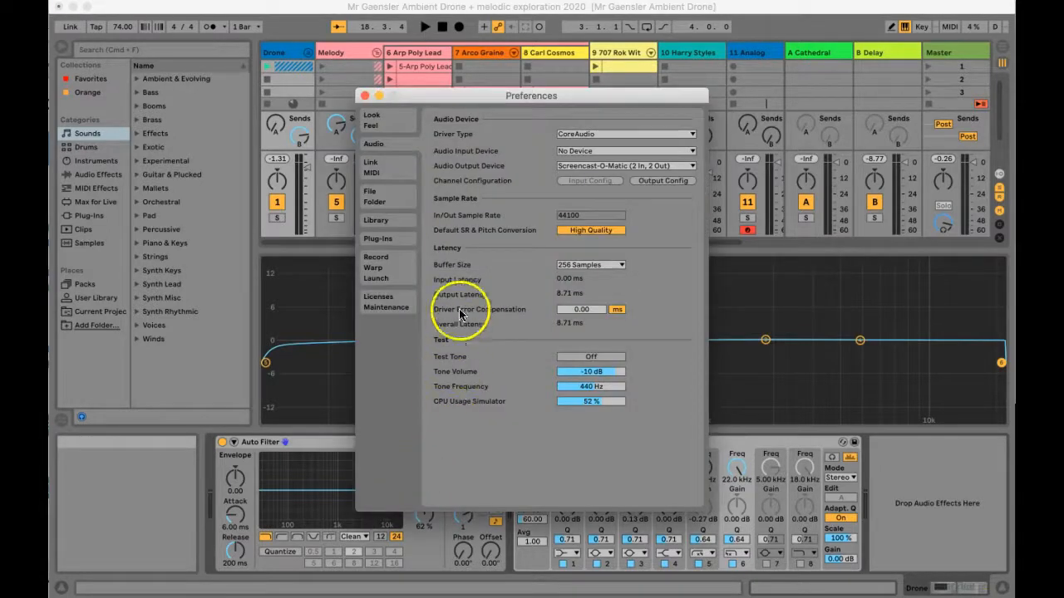
{"action": "left_click", "coordinate": [388, 167]}
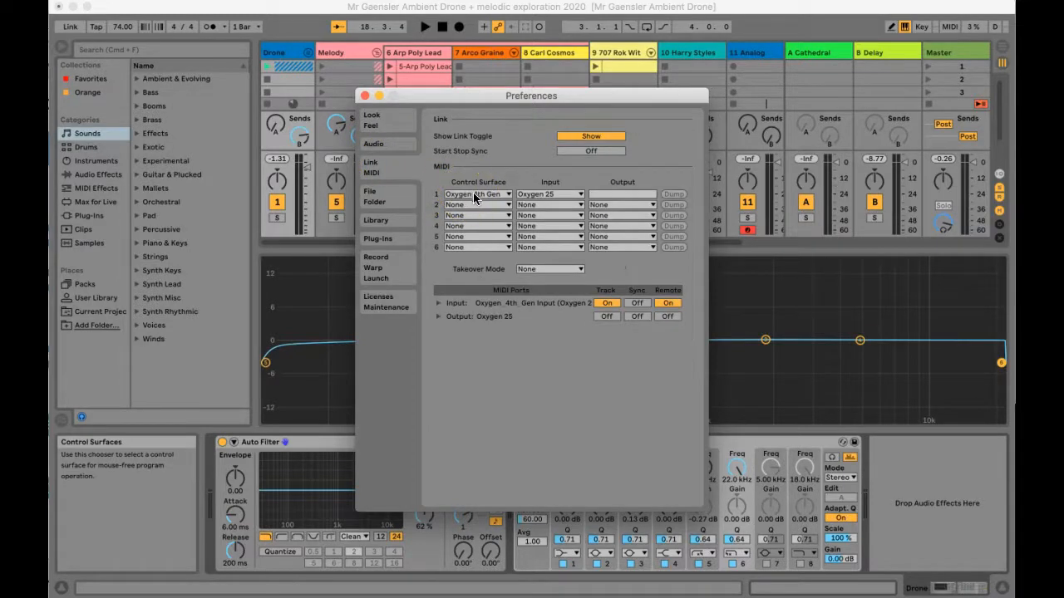
{"action": "left_click", "coordinate": [530, 195]}
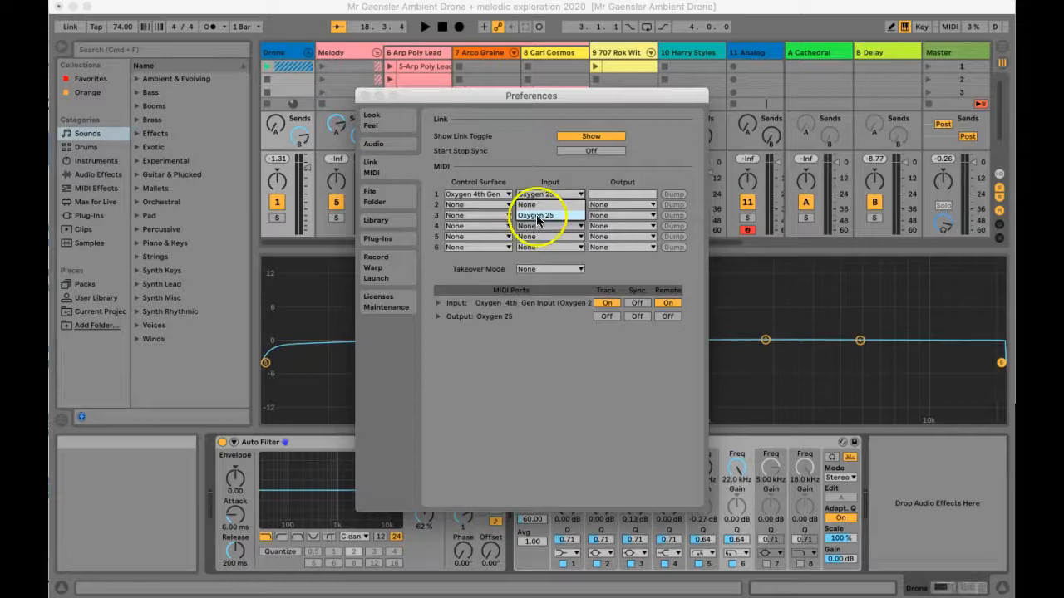
{"action": "left_click", "coordinate": [541, 196]}
{"action": "left_click", "coordinate": [476, 193]}
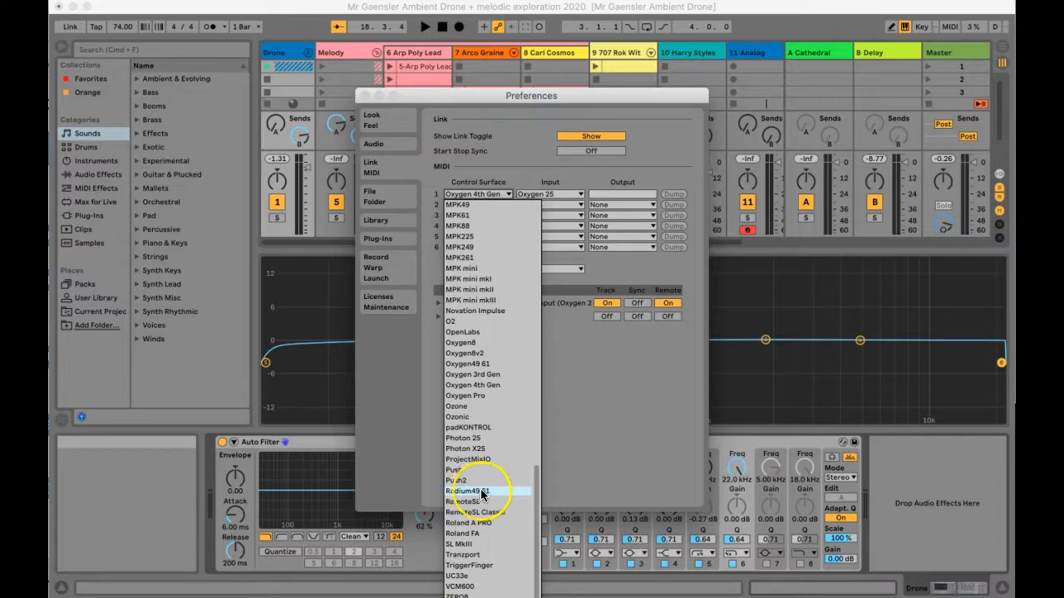
{"action": "left_click", "coordinate": [613, 441]}
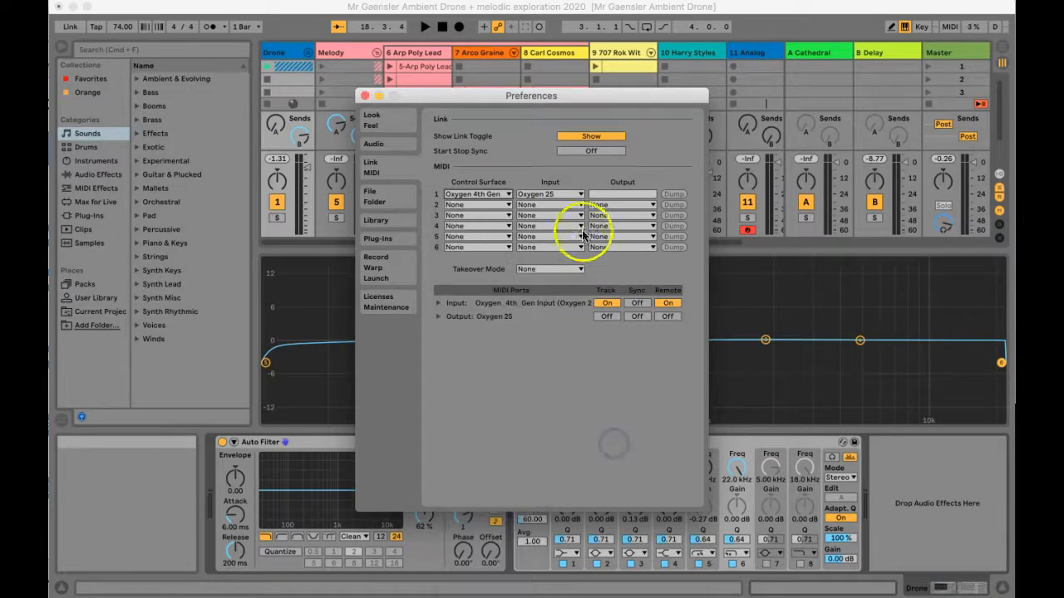
{"action": "left_click", "coordinate": [670, 303]}
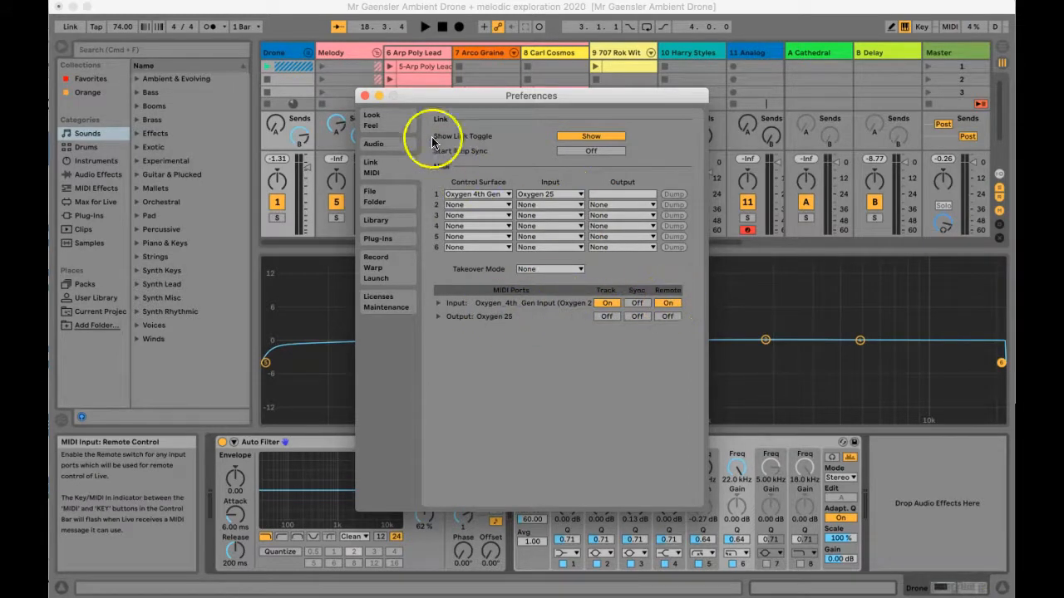
{"action": "left_click", "coordinate": [363, 97]}
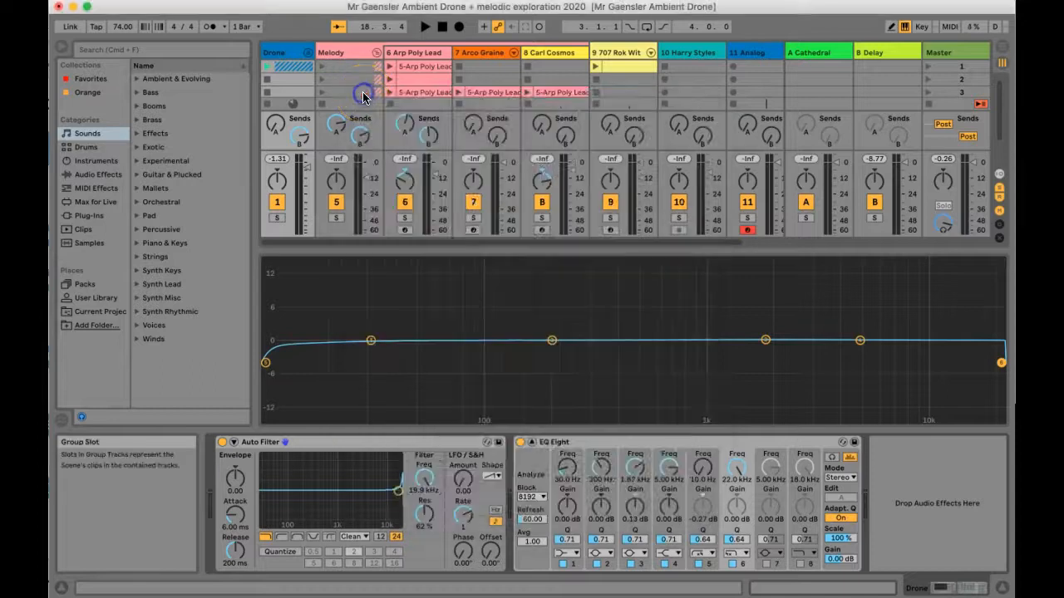
{"action": "left_click", "coordinate": [424, 466]}
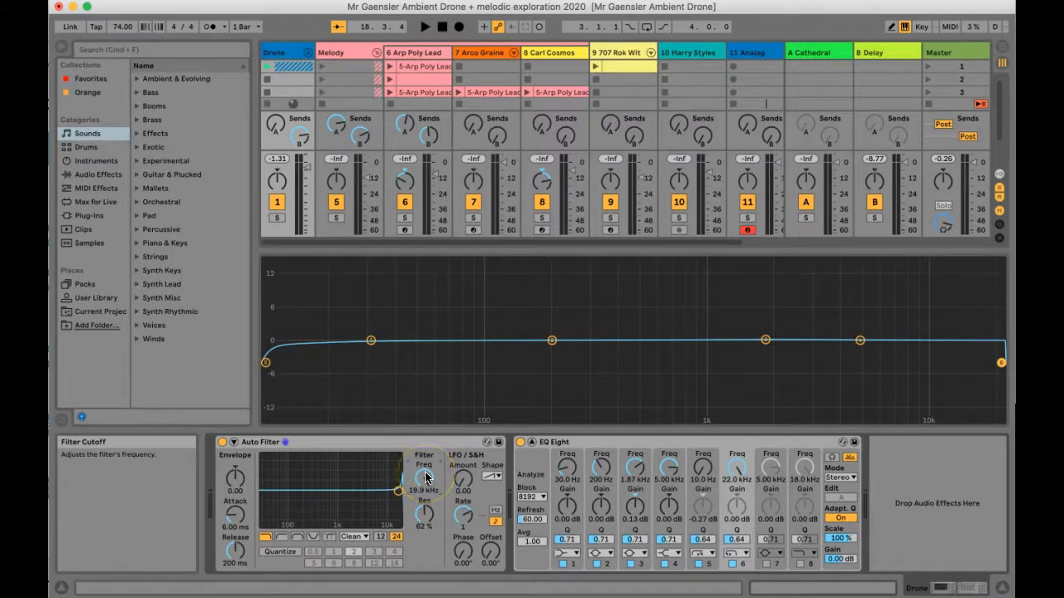
- Map the Drone's Auto Filter cutoff to CC 74 and its resonance to CC 27, and play the clip to try both knobs
{"action": "right_click", "coordinate": [426, 477]}
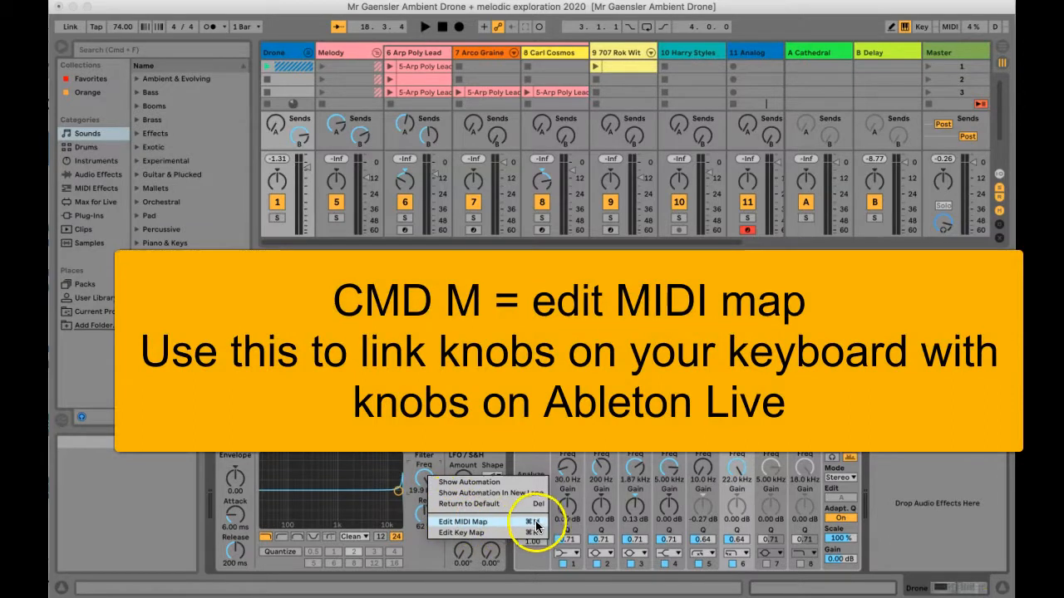
{"action": "left_click", "coordinate": [466, 522]}
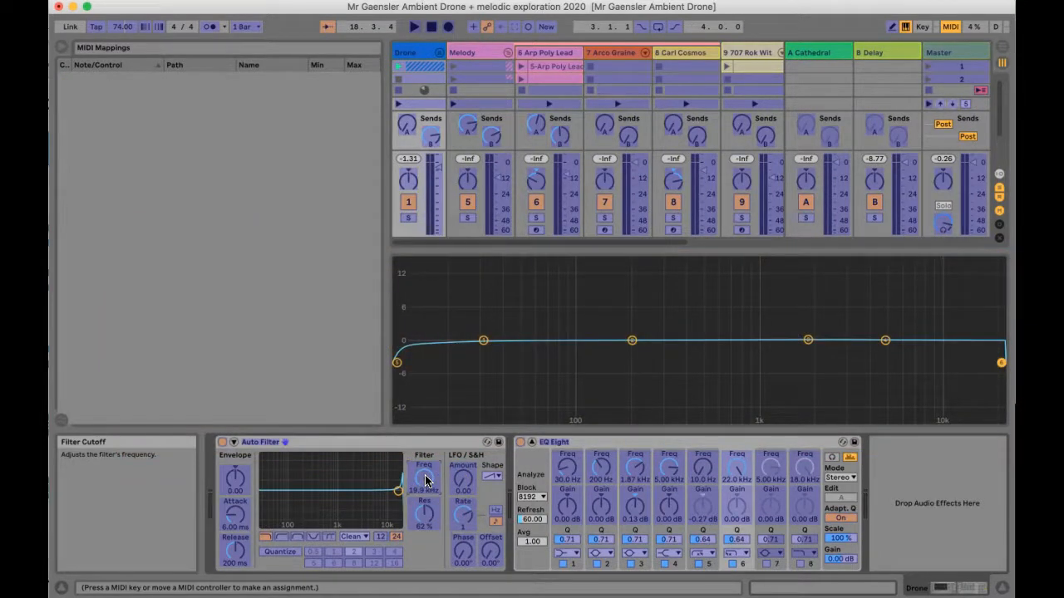
{"action": "left_click", "coordinate": [426, 480]}
{"action": "left_click", "coordinate": [430, 476]}
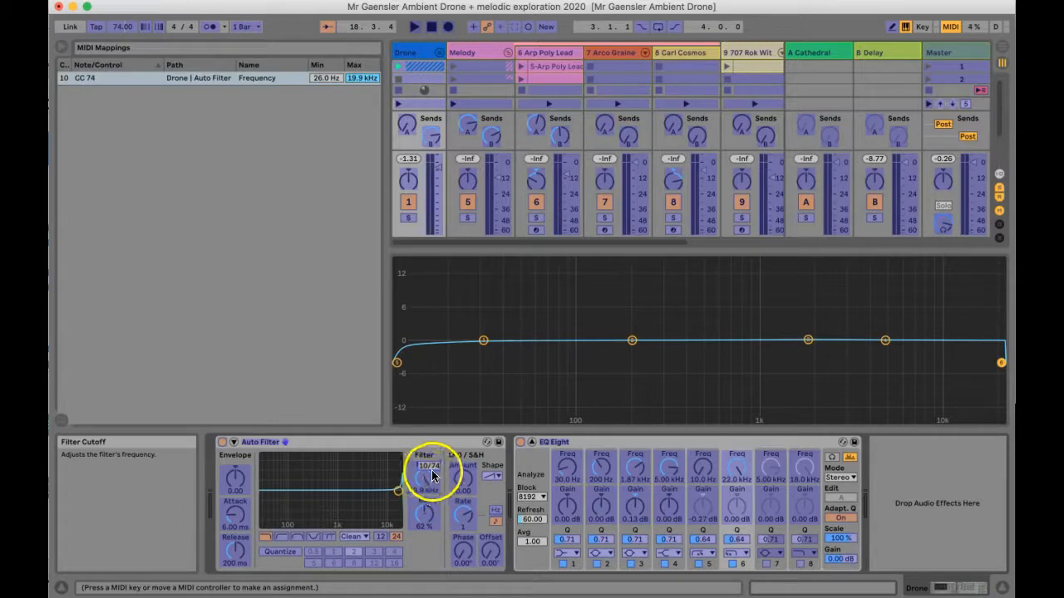
{"action": "left_click", "coordinate": [426, 519]}
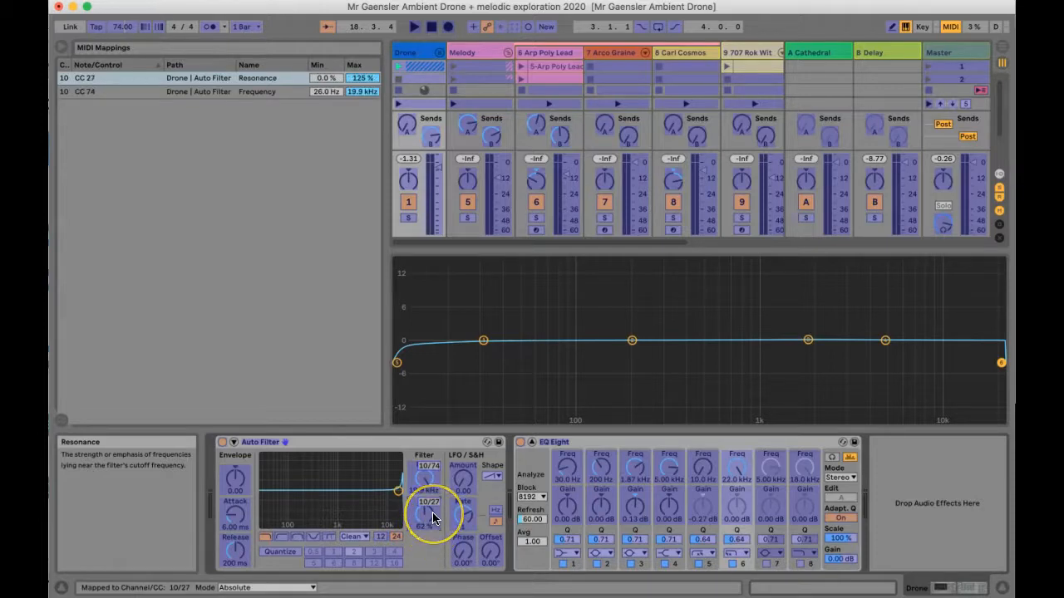
{"action": "left_click", "coordinate": [949, 27]}
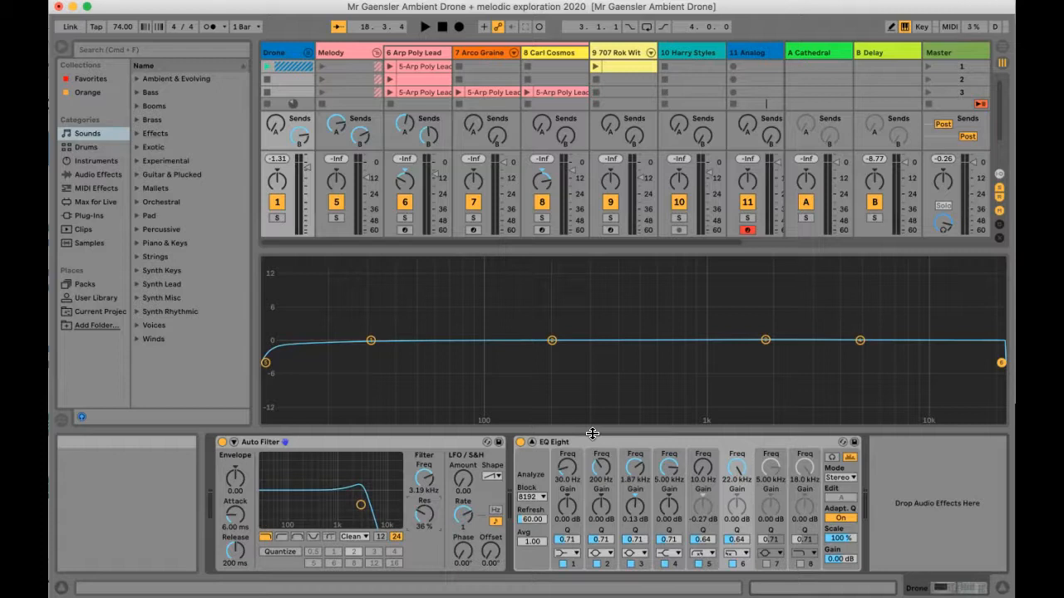
{"action": "key", "text": "space"}
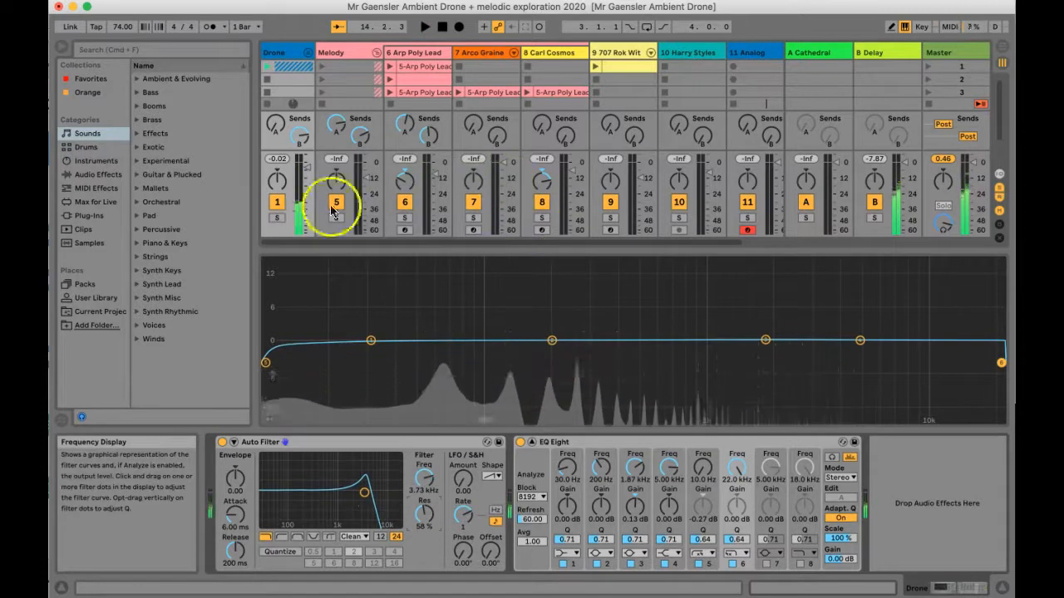
- Map the Drone track's panning to controller knob CC 71, leave MIDI mapping and try the pan
{"action": "right_click", "coordinate": [276, 182]}
{"action": "left_click", "coordinate": [299, 238]}
{"action": "left_click", "coordinate": [408, 180]}
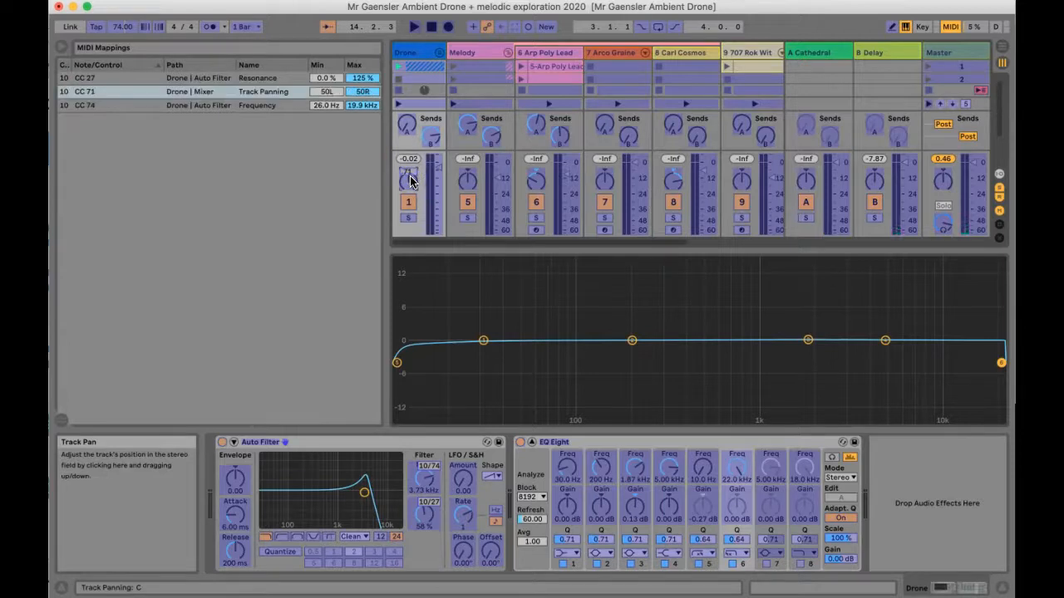
{"action": "key", "text": "super+m"}
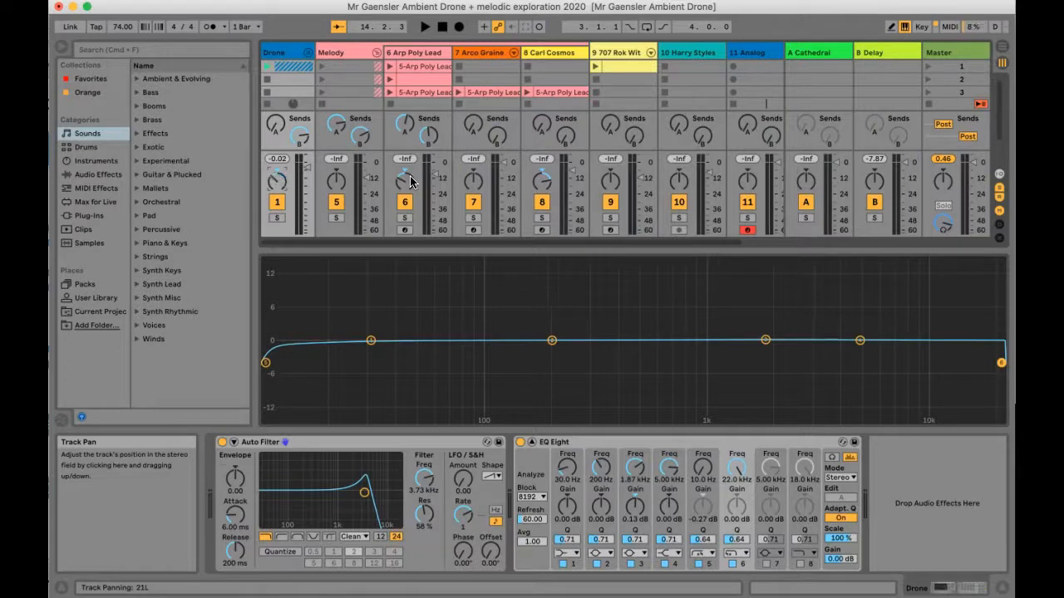
{"action": "left_click", "coordinate": [406, 179]}
{"action": "left_click", "coordinate": [275, 176]}
- Lower the Drone's Auto Filter cutoff to 938 Hz and set the LFO waveform to sine
{"action": "left_click", "coordinate": [366, 496]}
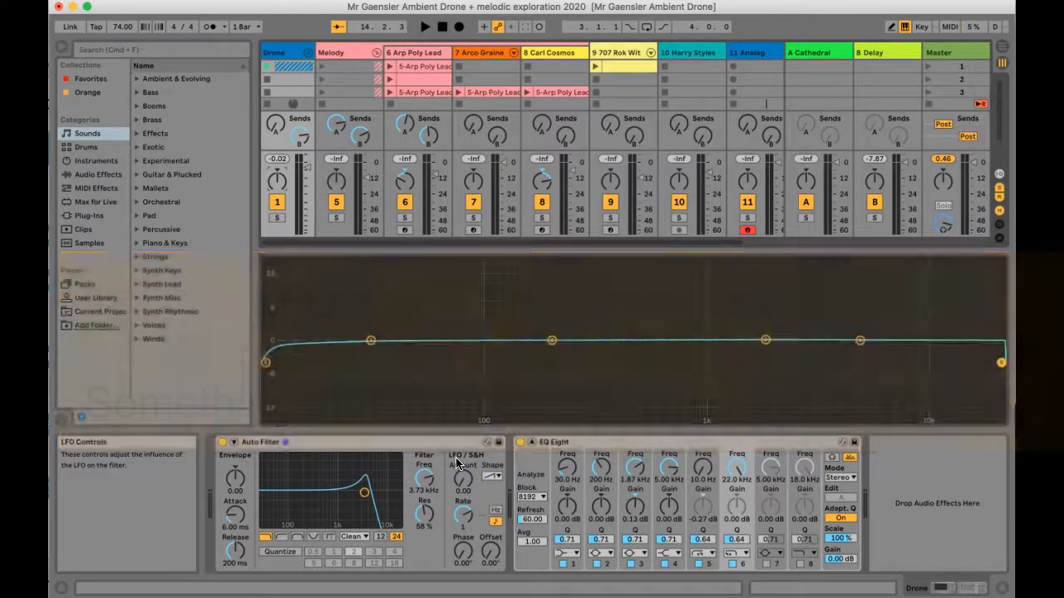
{"action": "left_click", "coordinate": [463, 486]}
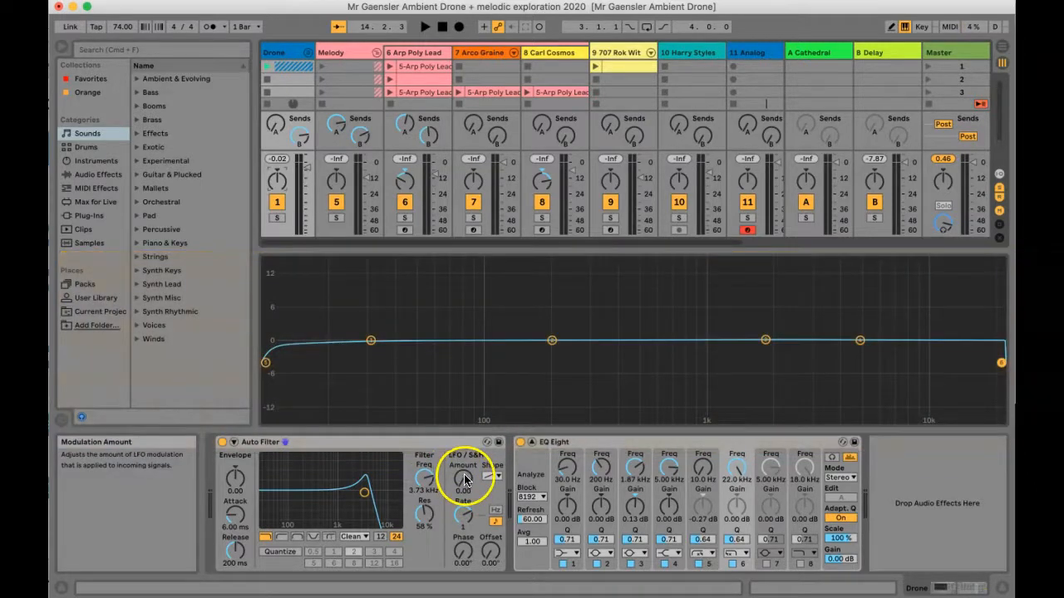
{"action": "left_click_drag", "start_coordinate": [368, 493], "coordinate": [337, 492]}
{"action": "left_click", "coordinate": [492, 476]}
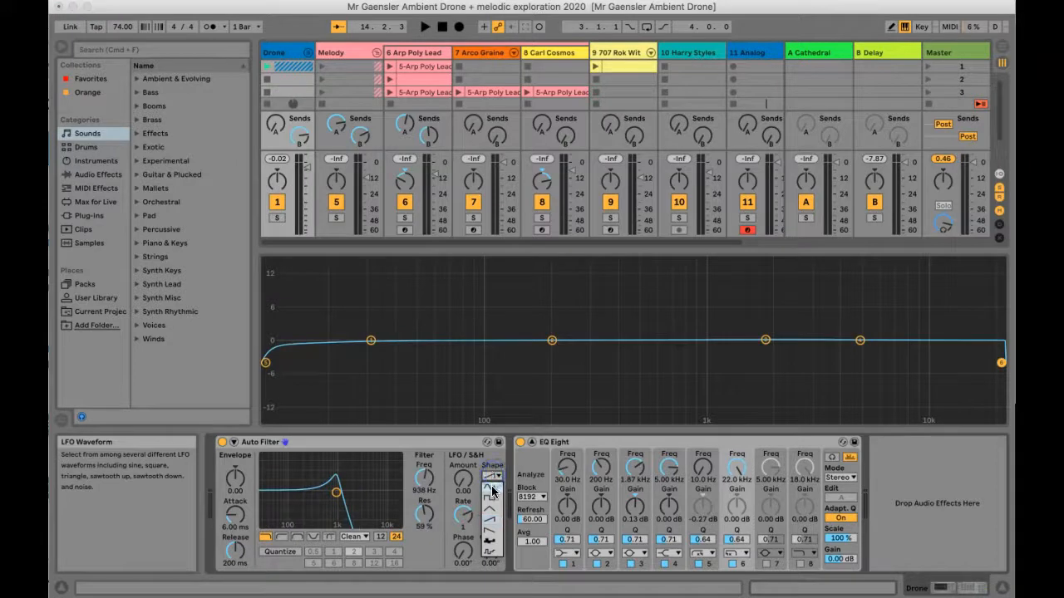
{"action": "left_click", "coordinate": [492, 488]}
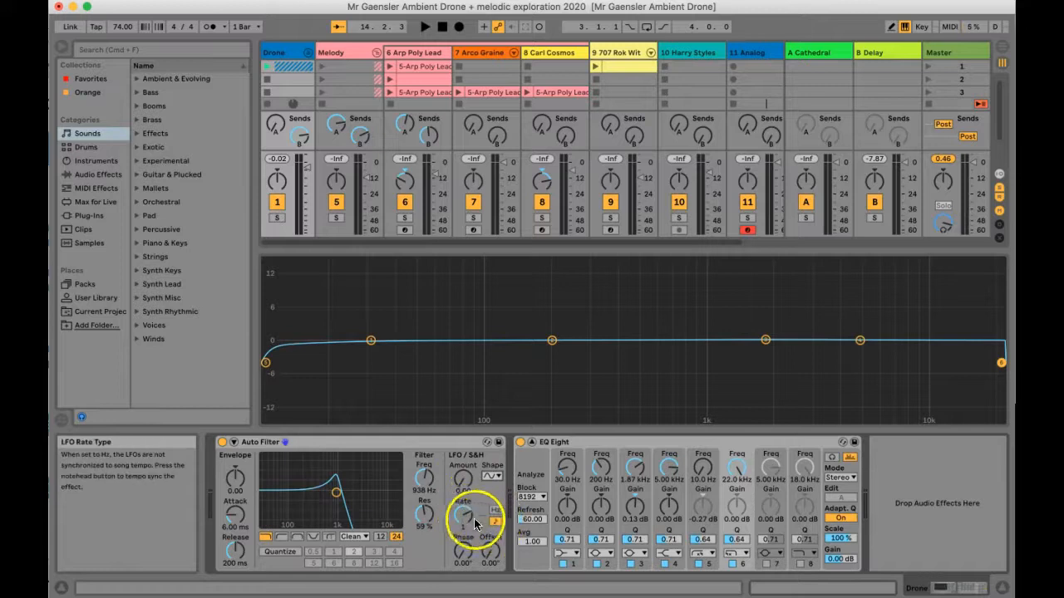
- Try the LFO rate in Hz and return it to tempo-synced beat divisions
{"action": "left_click", "coordinate": [493, 511]}
{"action": "left_click", "coordinate": [464, 516]}
{"action": "left_click_drag", "start_coordinate": [465, 520], "coordinate": [466, 516]}
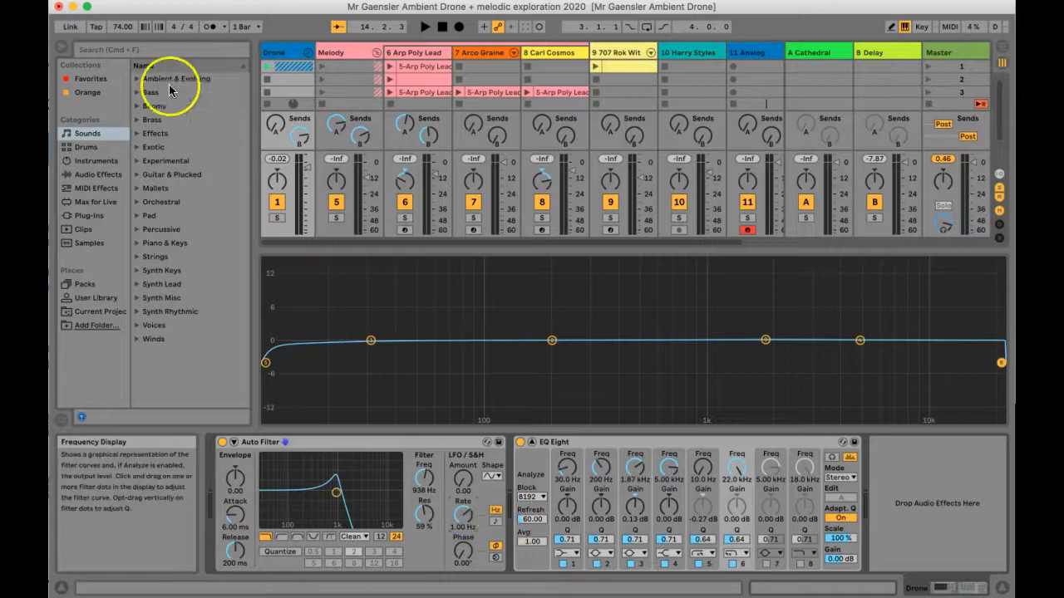
{"action": "left_click", "coordinate": [495, 522]}
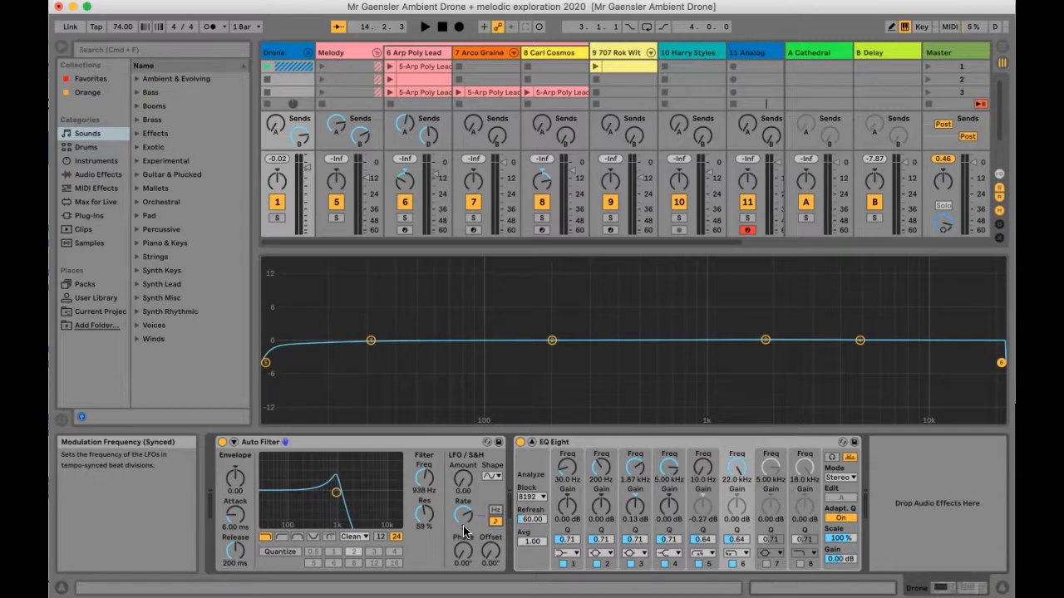
- Play the Drone while raising the Auto Filter's LFO amount to 17.4
{"action": "left_click", "coordinate": [462, 480]}
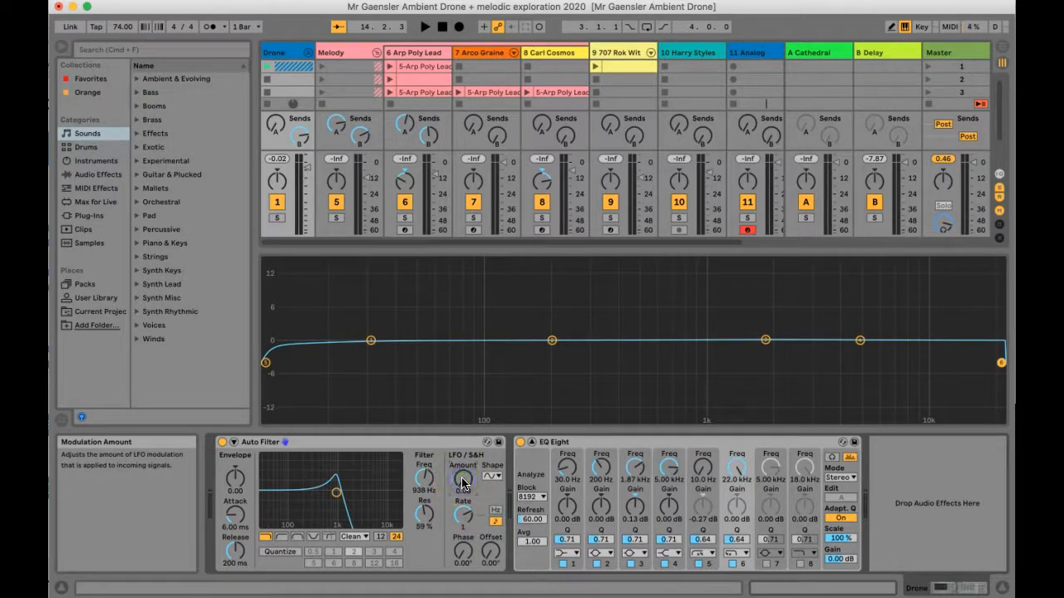
{"action": "key", "text": "space"}
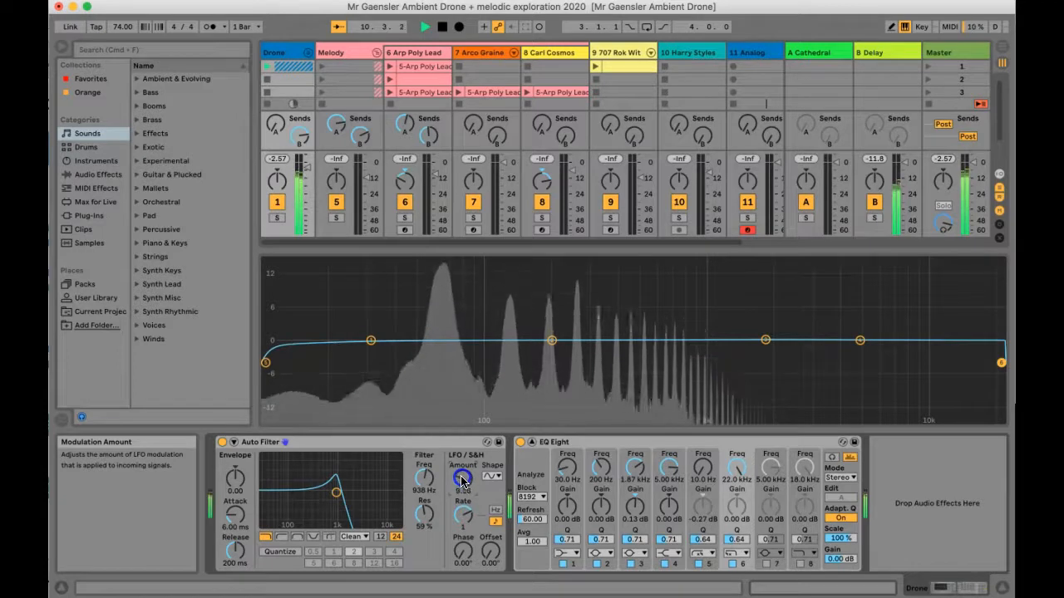
{"action": "left_click_drag", "start_coordinate": [461, 477], "coordinate": [462, 479]}
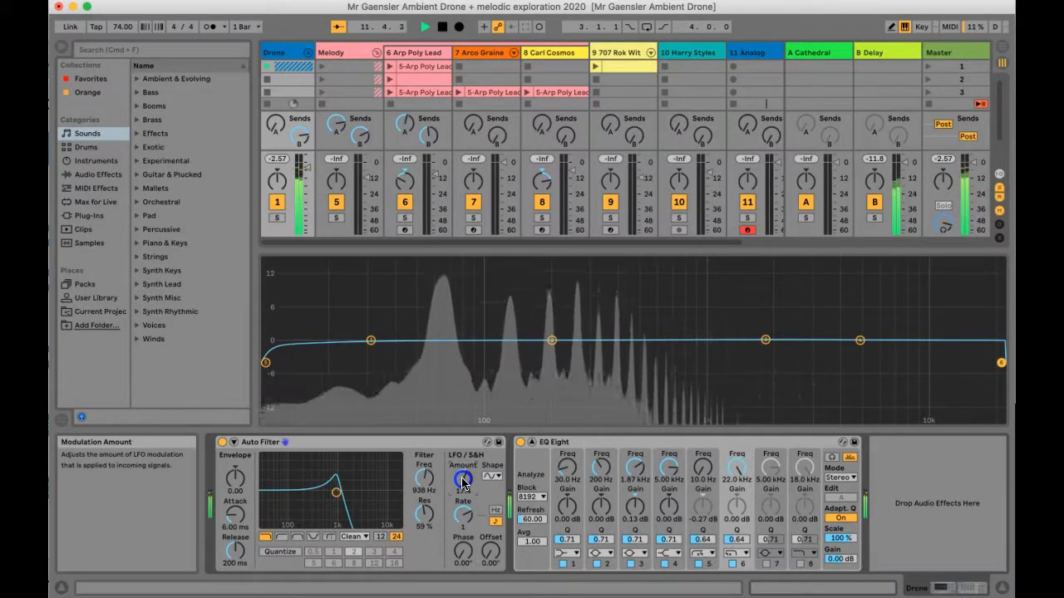
- Turn on the metronome, speed the synced LFO rate up to 1/64 and stop playback
{"action": "left_click", "coordinate": [210, 27]}
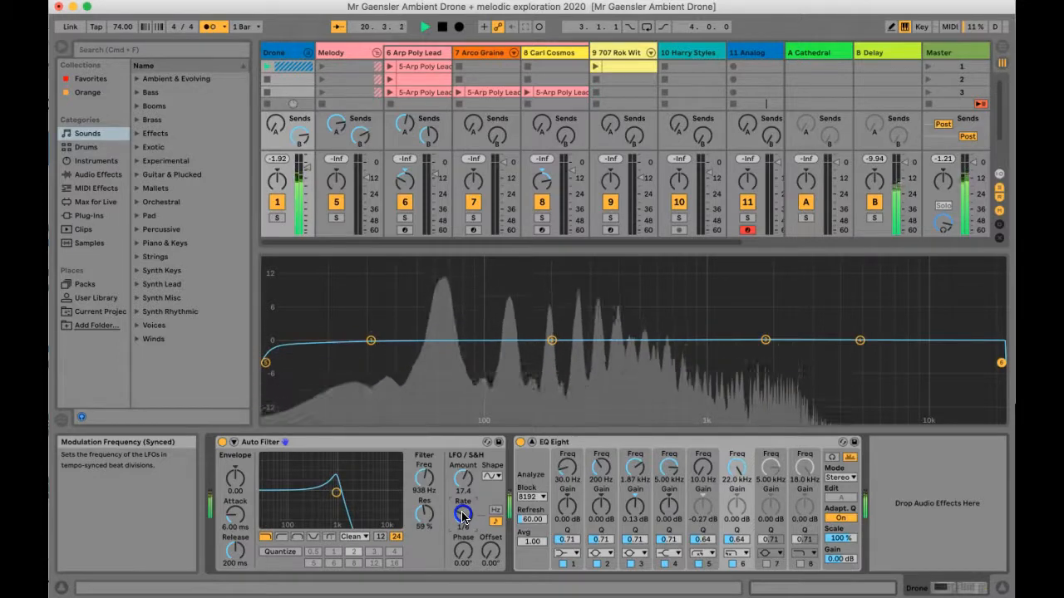
{"action": "scroll", "coordinate": [463, 516], "scroll_direction": "down", "scroll_amount": 1}
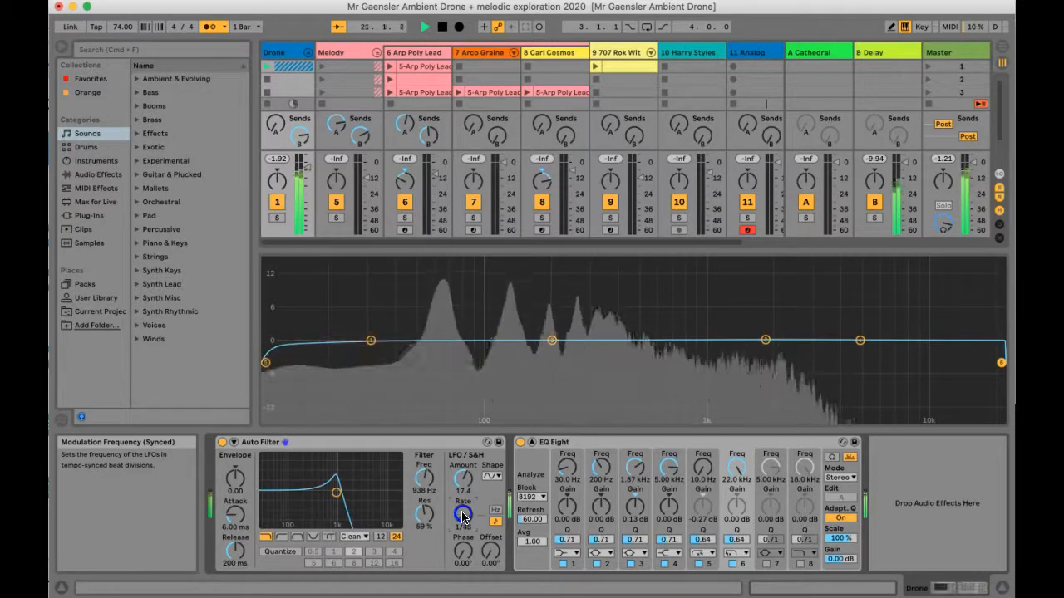
{"action": "key", "text": "space"}
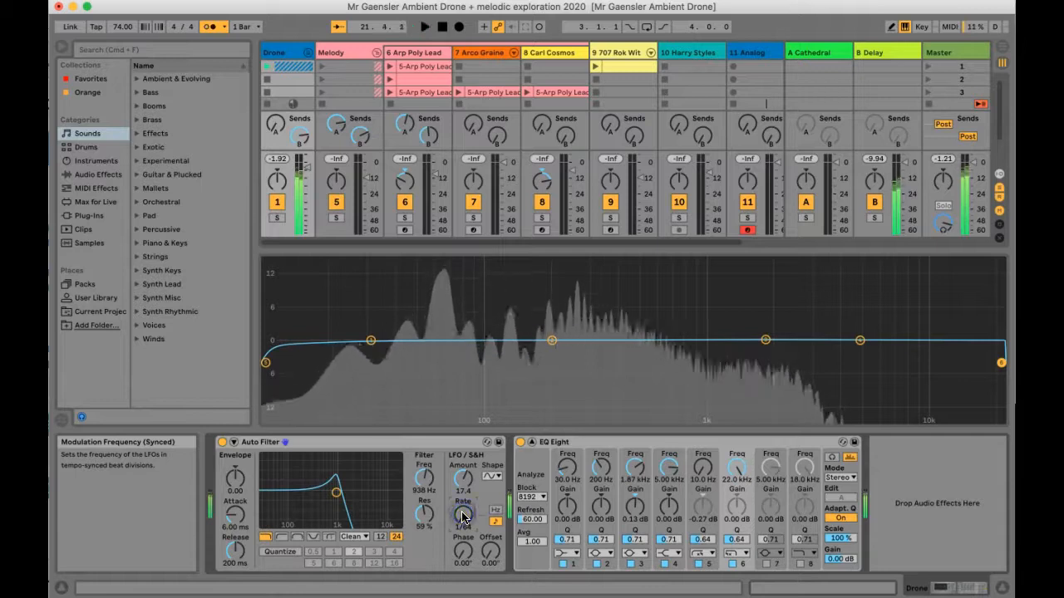
- Set the LFO to a rising sawtooth at rate 1 and raise its amount to 26.9 while the Drone plays
{"action": "left_click", "coordinate": [492, 478]}
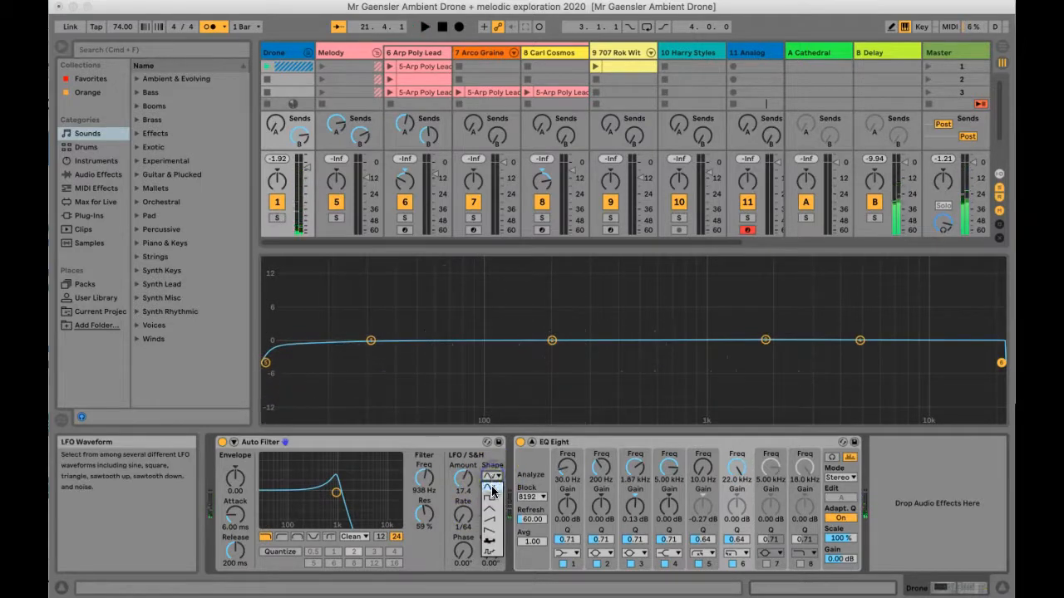
{"action": "left_click", "coordinate": [493, 517]}
{"action": "left_click_drag", "start_coordinate": [463, 516], "coordinate": [461, 509]}
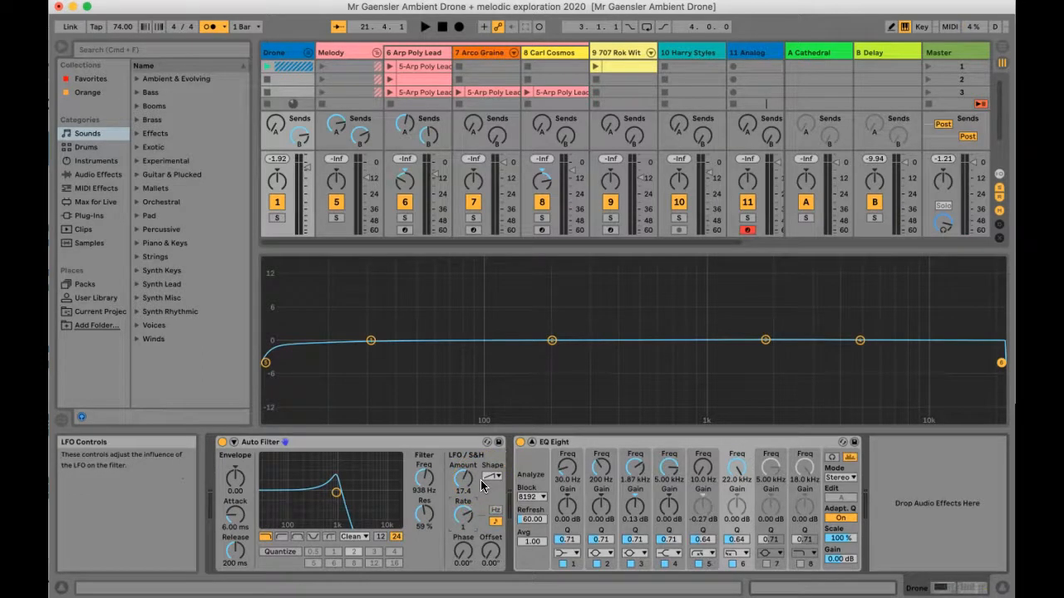
{"action": "key", "text": "space"}
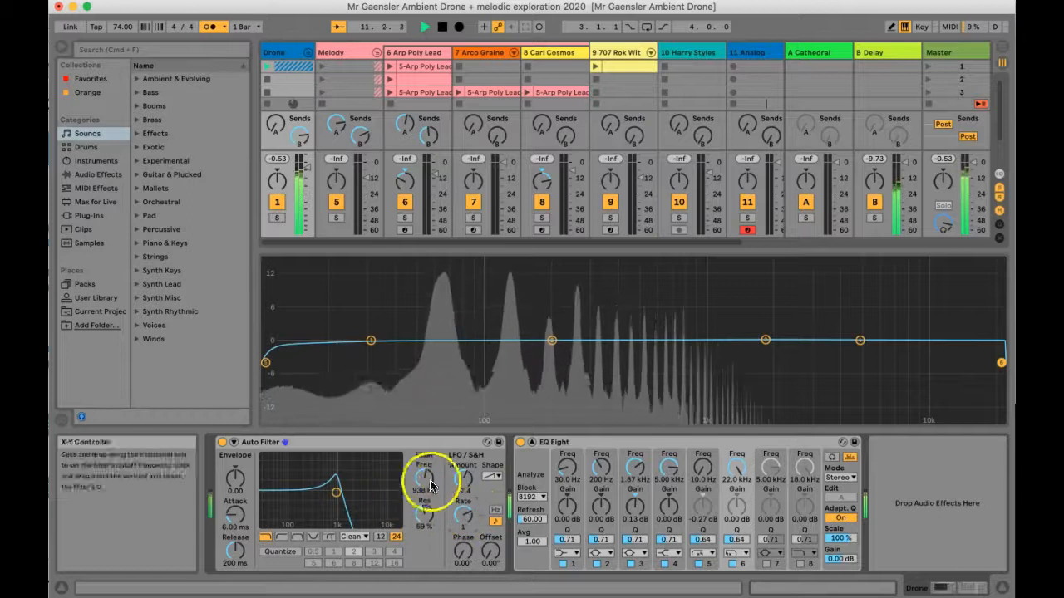
{"action": "left_click", "coordinate": [461, 480]}
{"action": "scroll", "coordinate": [461, 480], "scroll_direction": "up", "scroll_amount": 5}
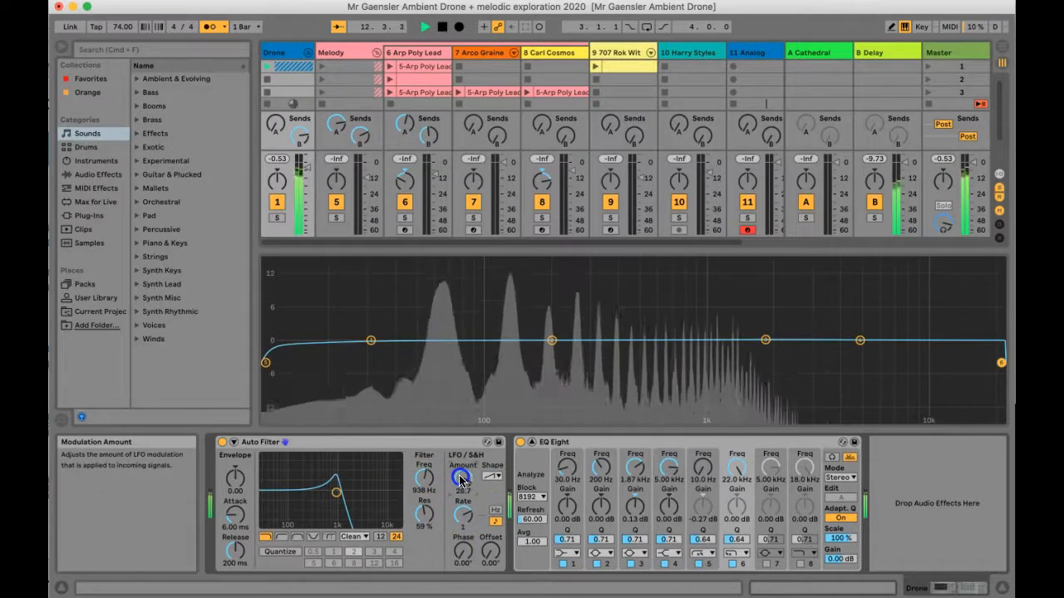
{"action": "left_click_drag", "start_coordinate": [461, 480], "coordinate": [461, 477]}
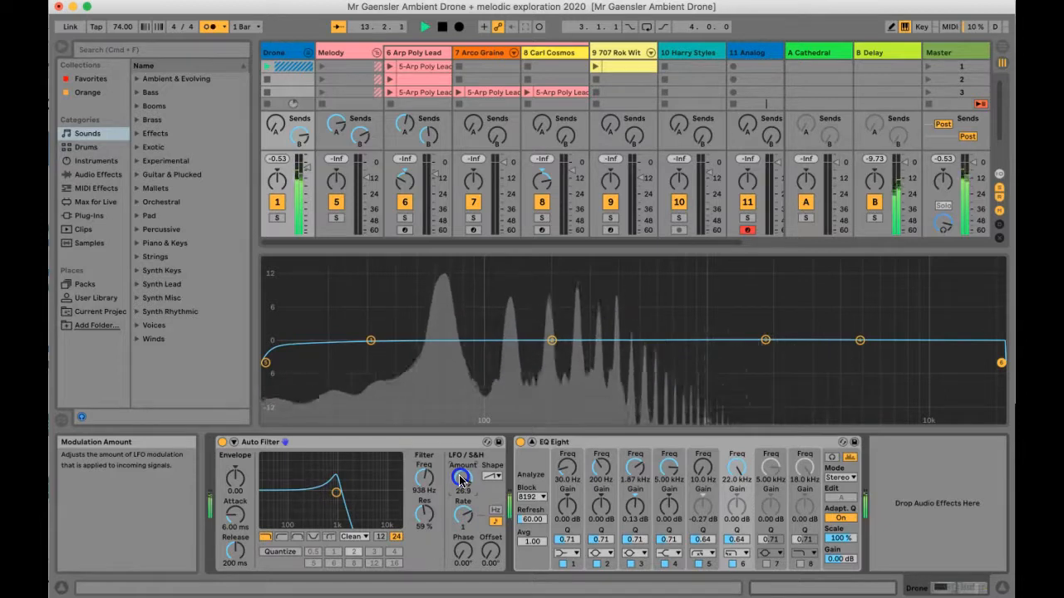
- Set the LFO to a sine wave at rate 2 with the filter cutoff at 786 Hz, and stop playback
{"action": "left_click", "coordinate": [492, 477]}
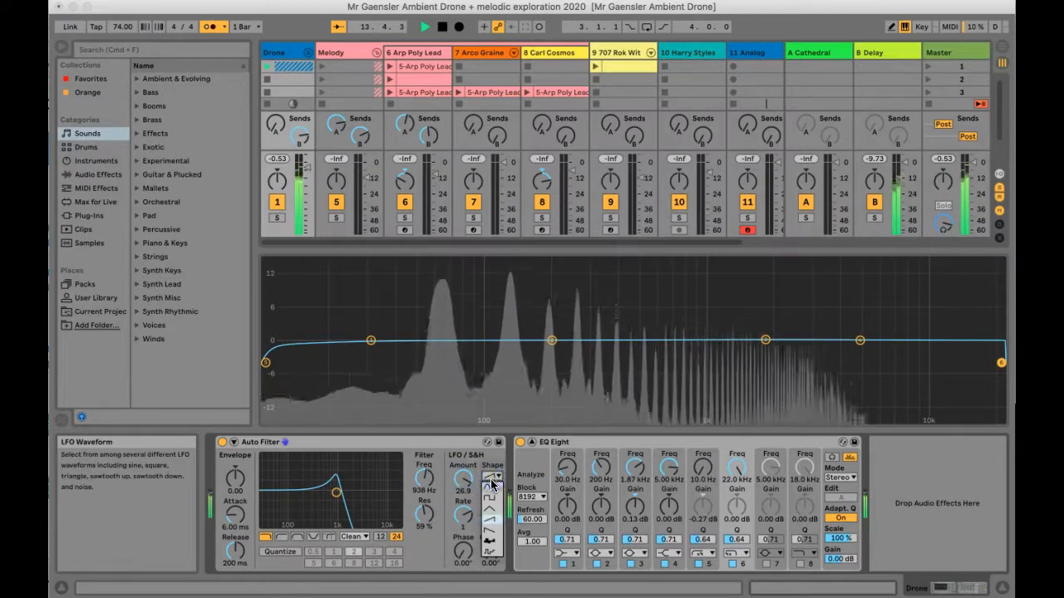
{"action": "left_click", "coordinate": [491, 490]}
{"action": "mouse_move", "coordinate": [336, 493]}
{"action": "left_mouse_down"}
{"action": "mouse_move", "coordinate": [368, 494]}
{"action": "mouse_move", "coordinate": [332, 493]}
{"action": "left_mouse_up"}
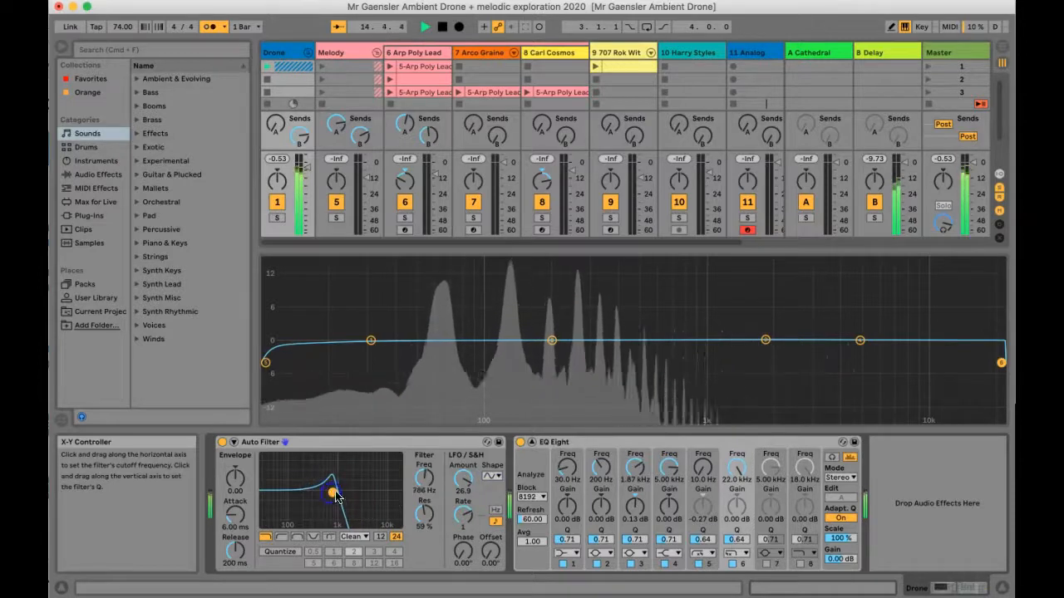
{"action": "left_click", "coordinate": [463, 517]}
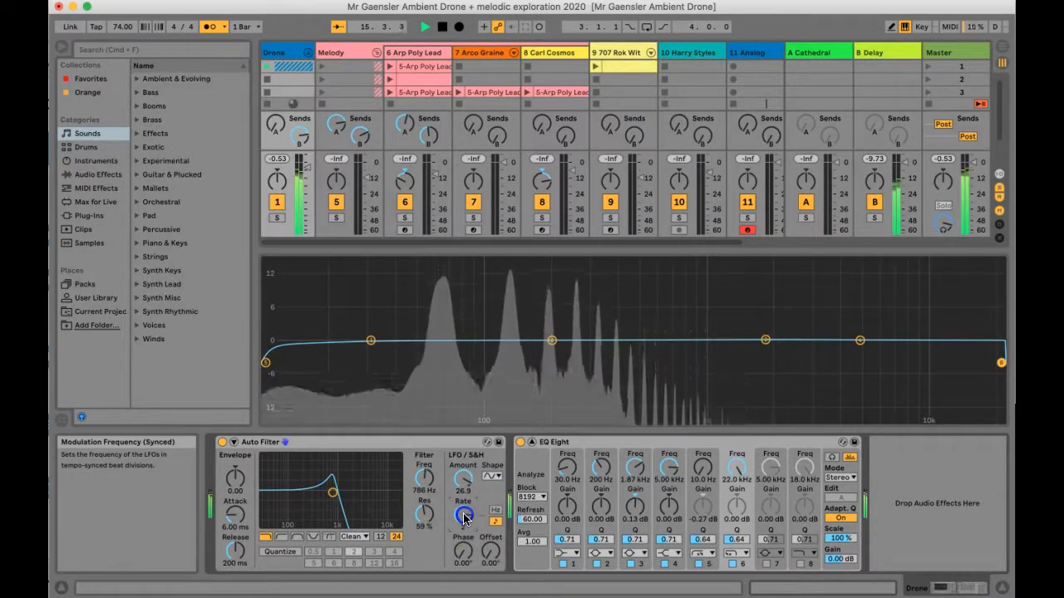
{"action": "key", "text": "space"}
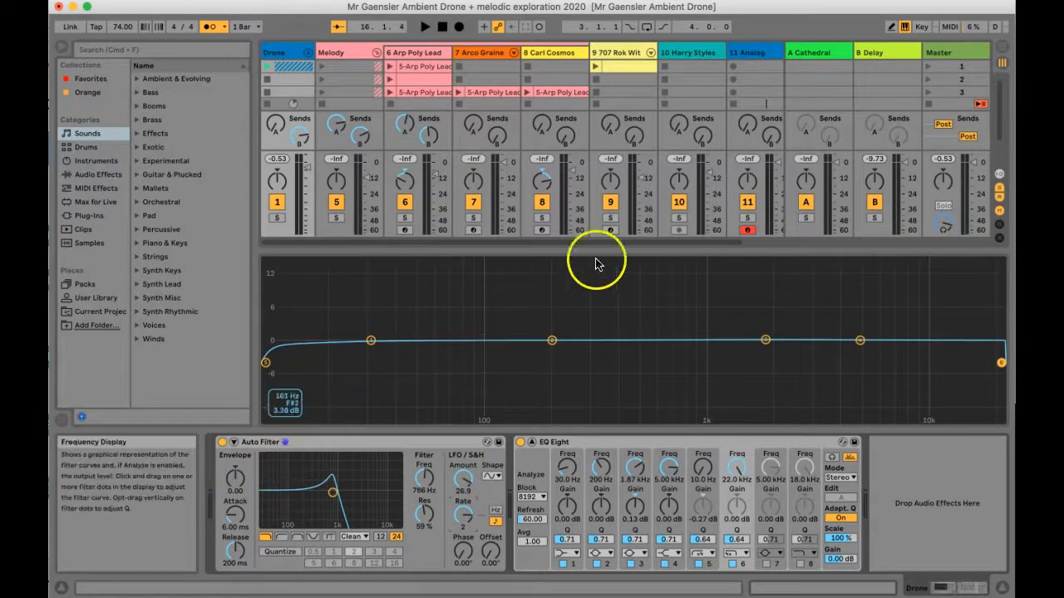
- Play the 707 Rok drum clip together with the Drone, show the Drone track's devices and stop playback
{"action": "left_click", "coordinate": [595, 68]}
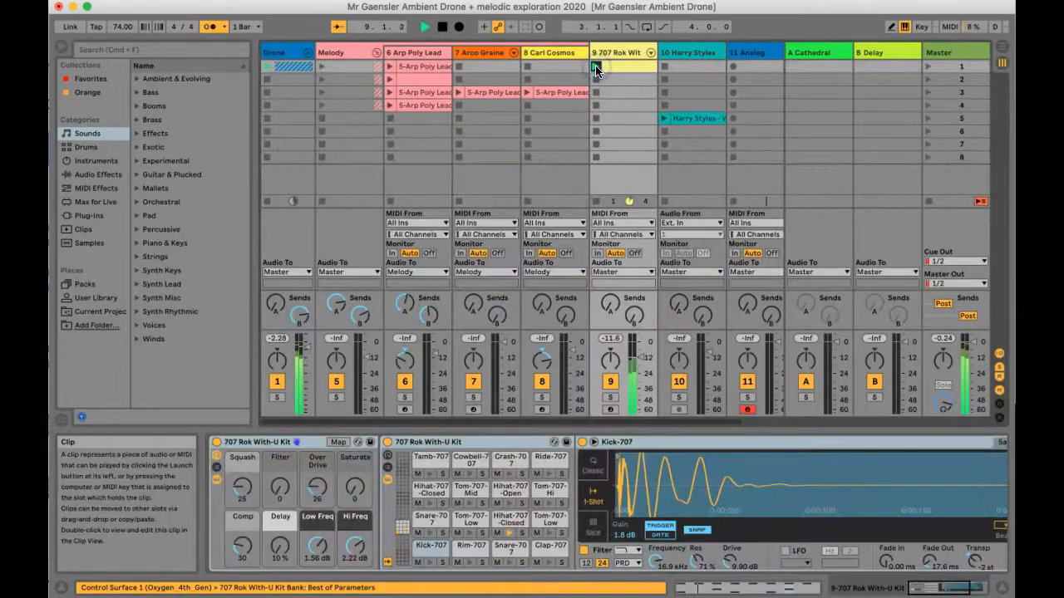
{"action": "left_click", "coordinate": [280, 53]}
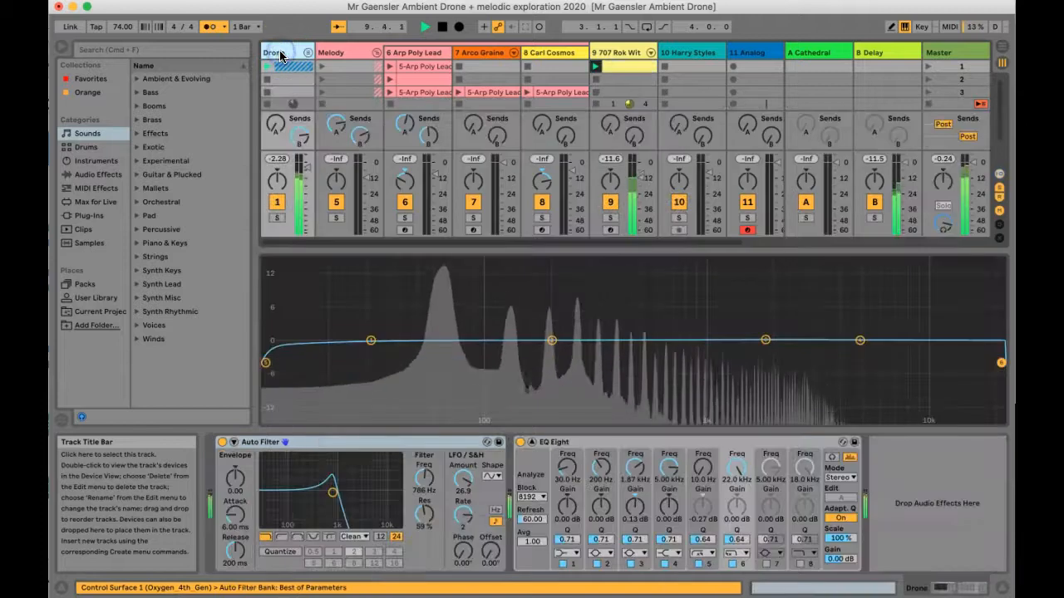
{"action": "key", "text": "space"}
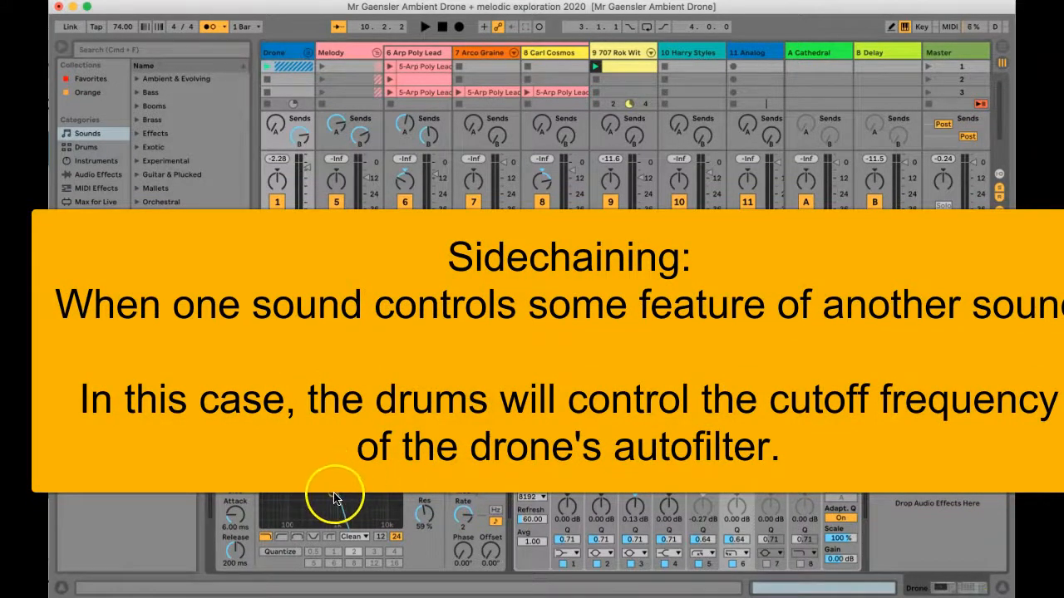
- Enable the Auto Filter's sidechain with 9-707 Rok With-U Kit as source, tapped Post FX, and briefly play the clips
{"action": "left_click", "coordinate": [231, 442]}
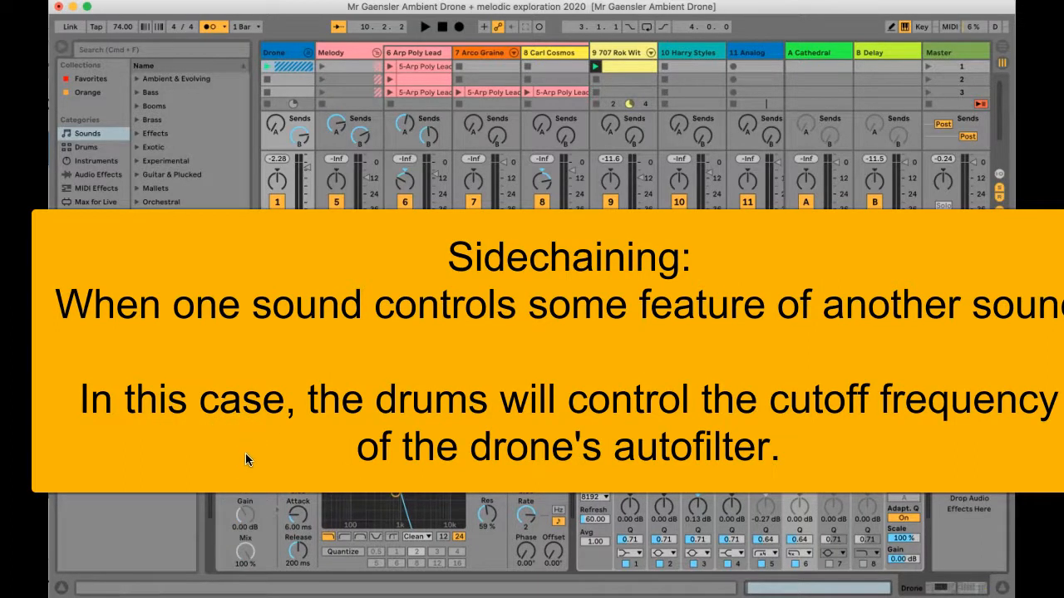
{"action": "left_click", "coordinate": [246, 458]}
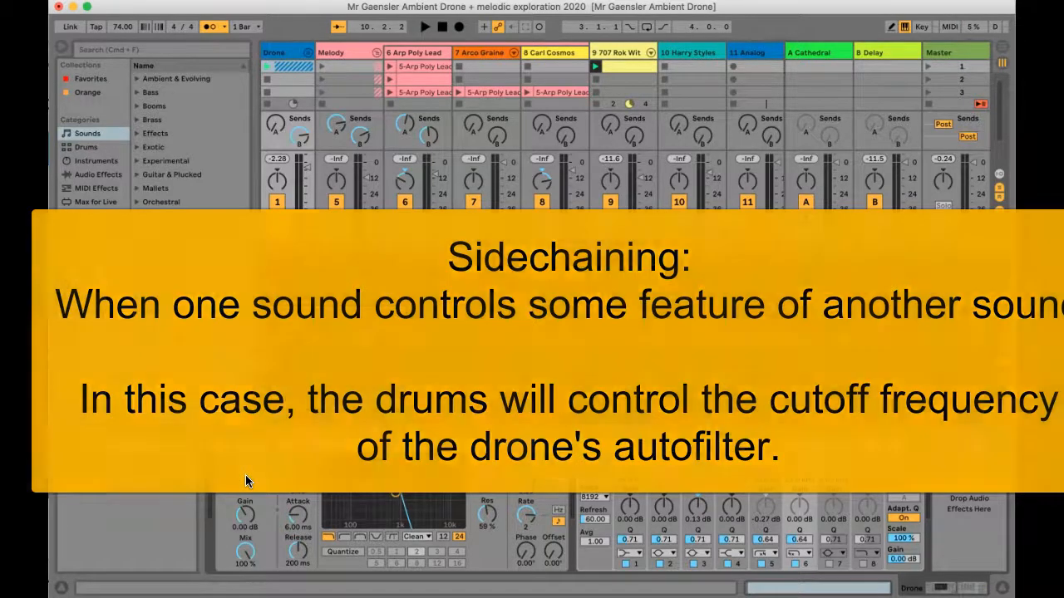
{"action": "left_click", "coordinate": [245, 481]}
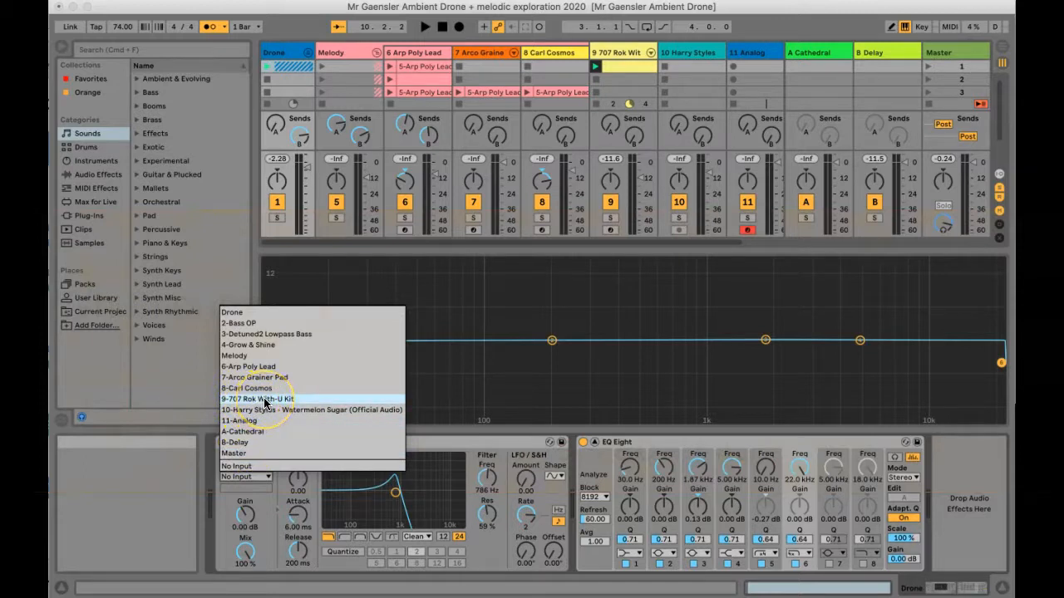
{"action": "left_click", "coordinate": [265, 400]}
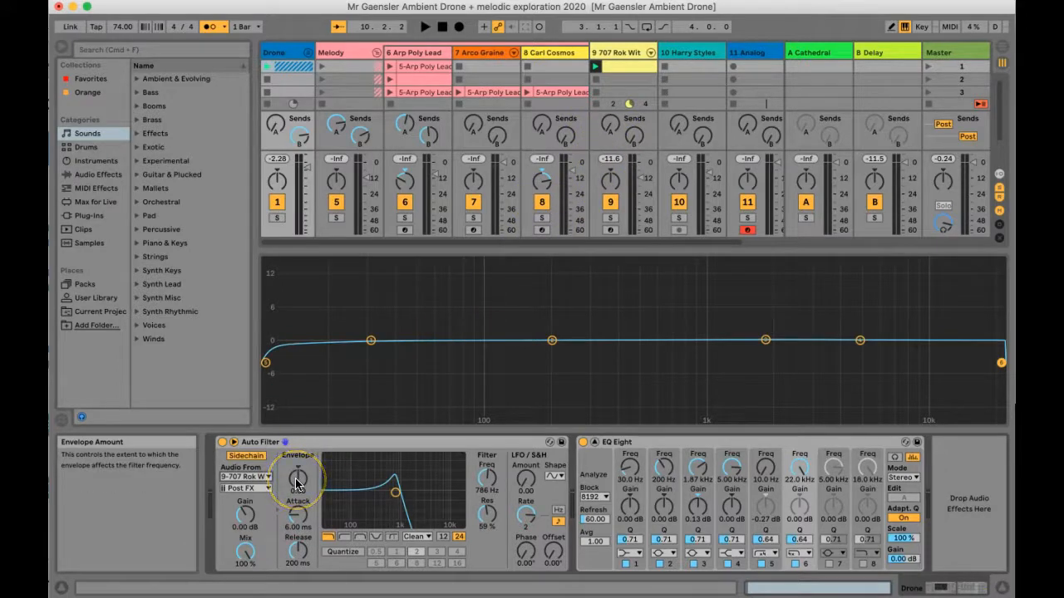
{"action": "key", "text": "space"}
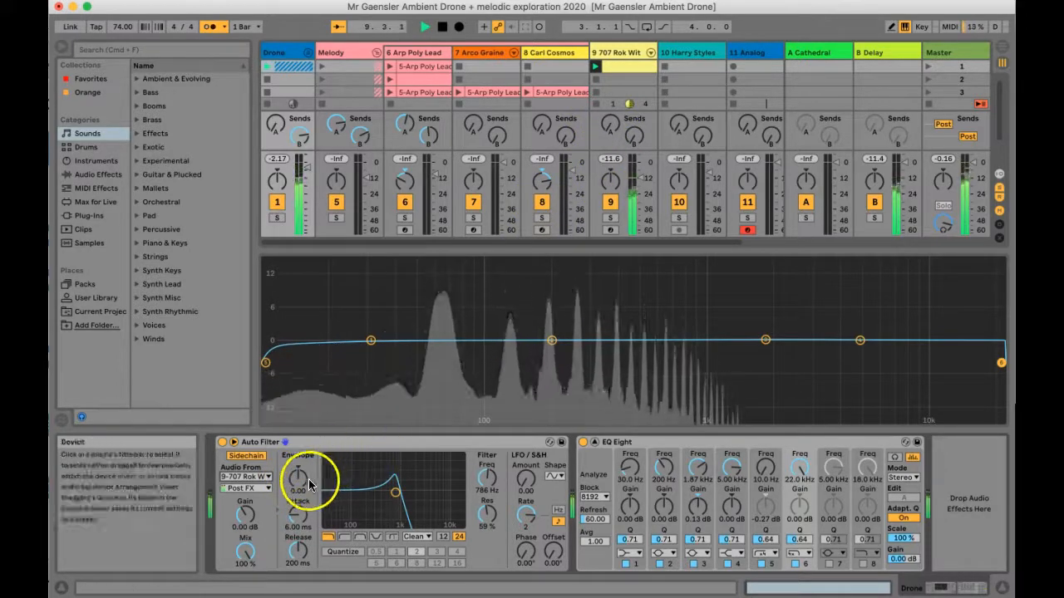
{"action": "key", "text": "space"}
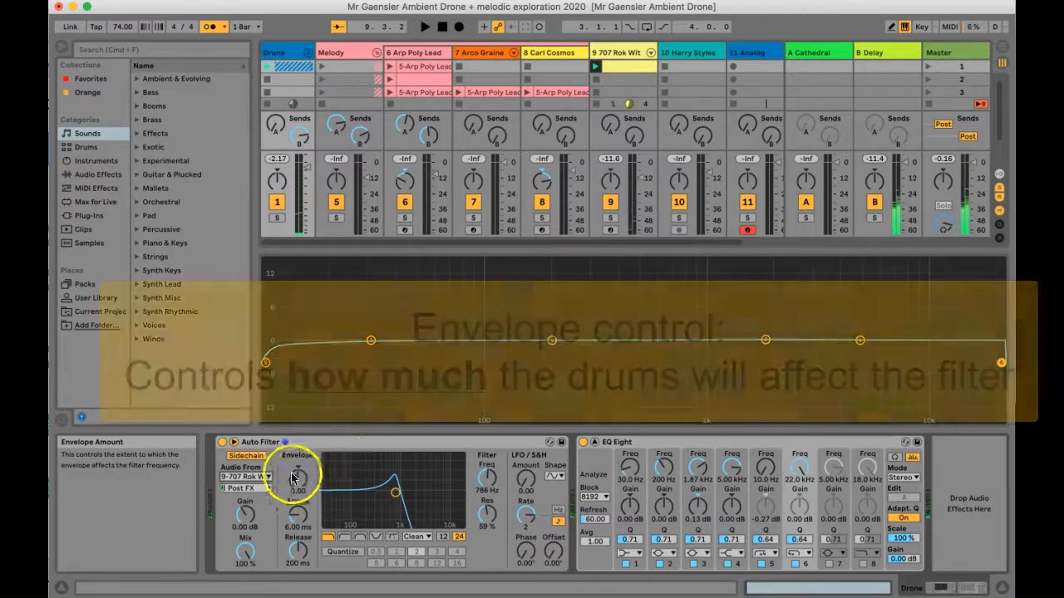
{"action": "left_click", "coordinate": [243, 488]}
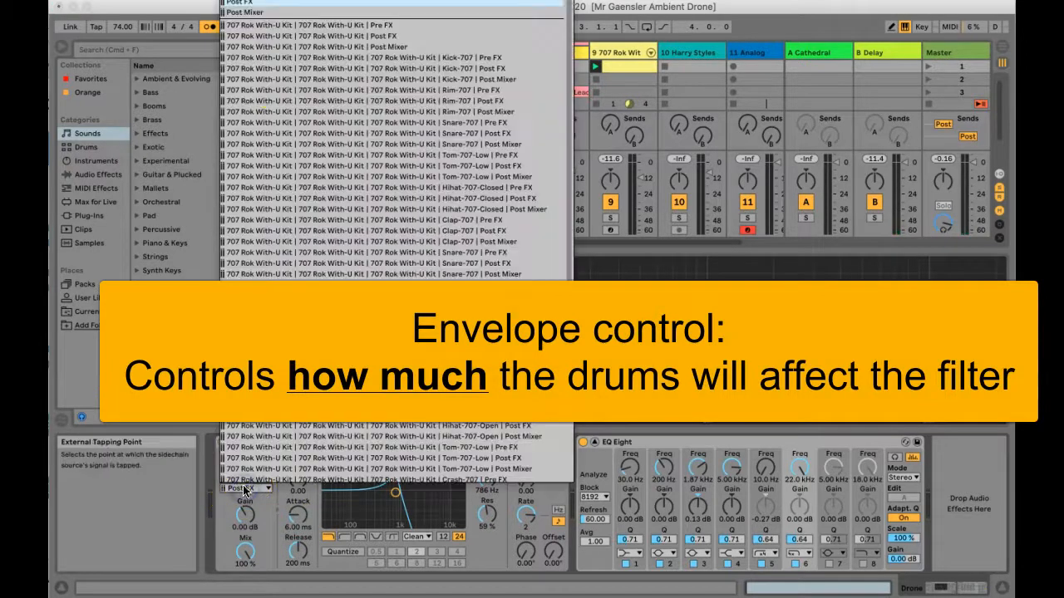
{"action": "left_click", "coordinate": [239, 2]}
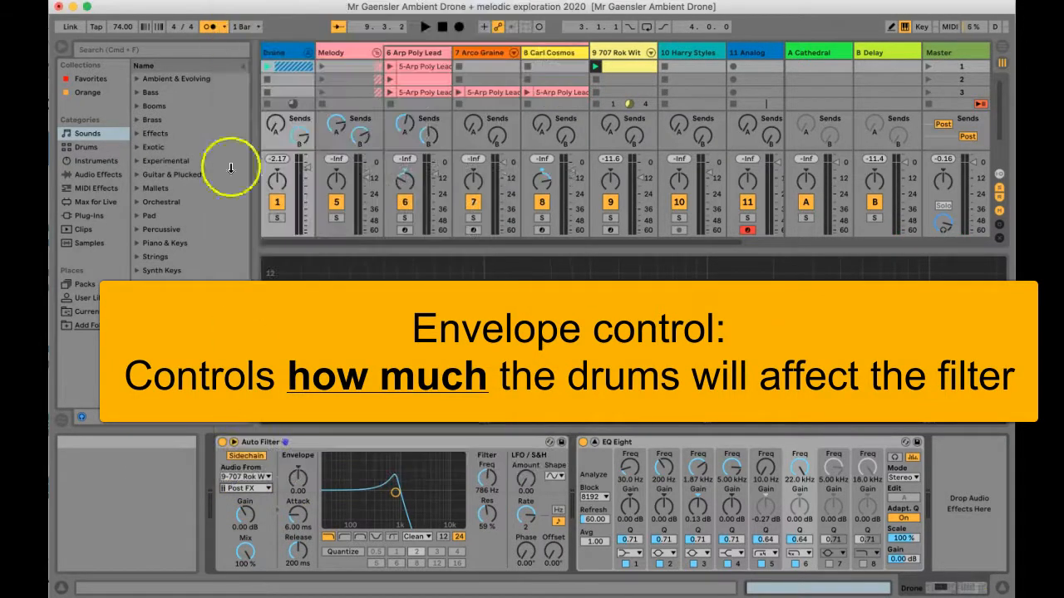
- Try envelope amounts of 52.4 and -72.6 and a lower filter cutoff, and restore the envelope to 0 and the cutoff to 786 Hz
{"action": "left_click", "coordinate": [299, 480]}
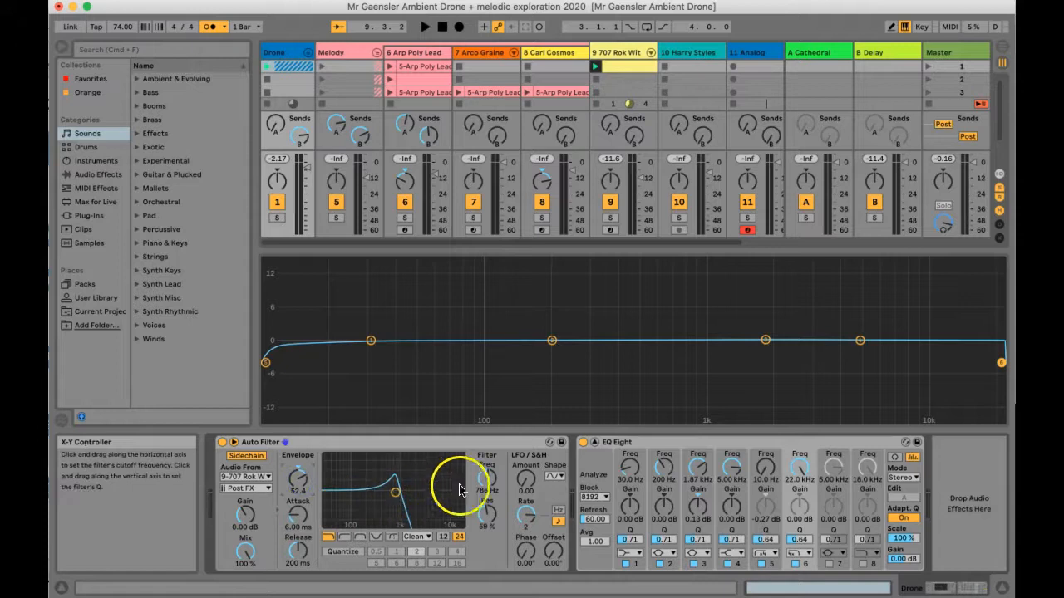
{"action": "left_click_drag", "start_coordinate": [488, 483], "coordinate": [489, 483]}
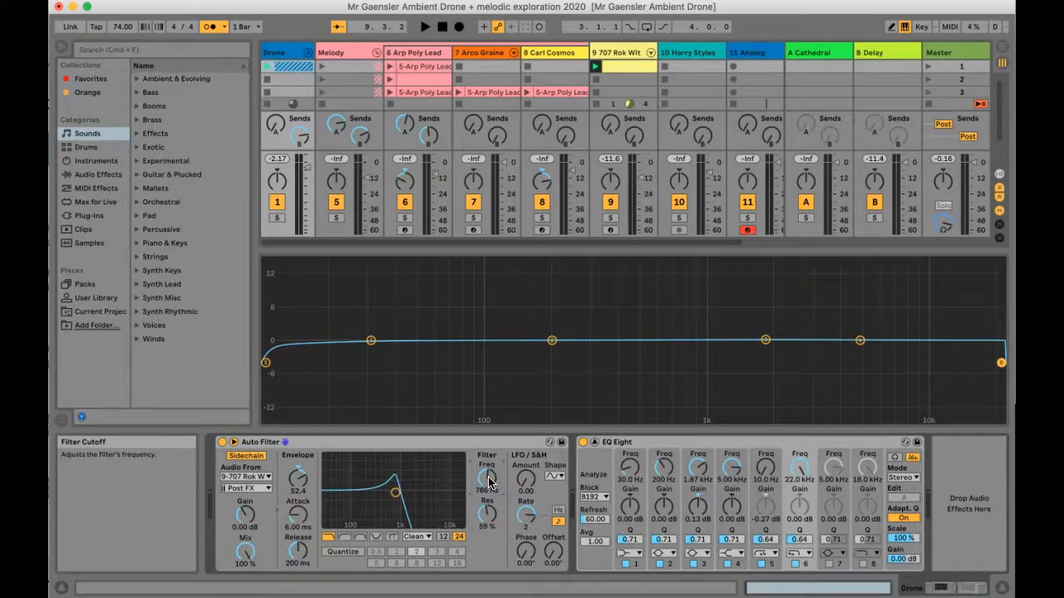
{"action": "left_click_drag", "start_coordinate": [297, 484], "coordinate": [297, 481]}
{"action": "left_click_drag", "start_coordinate": [489, 476], "coordinate": [489, 477]}
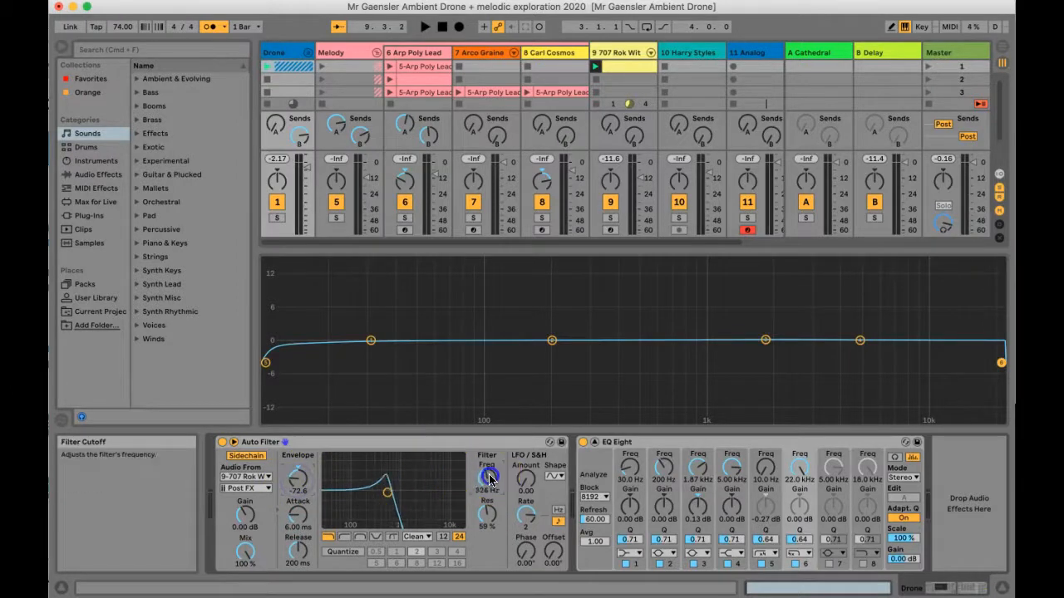
{"action": "left_click", "coordinate": [298, 480]}
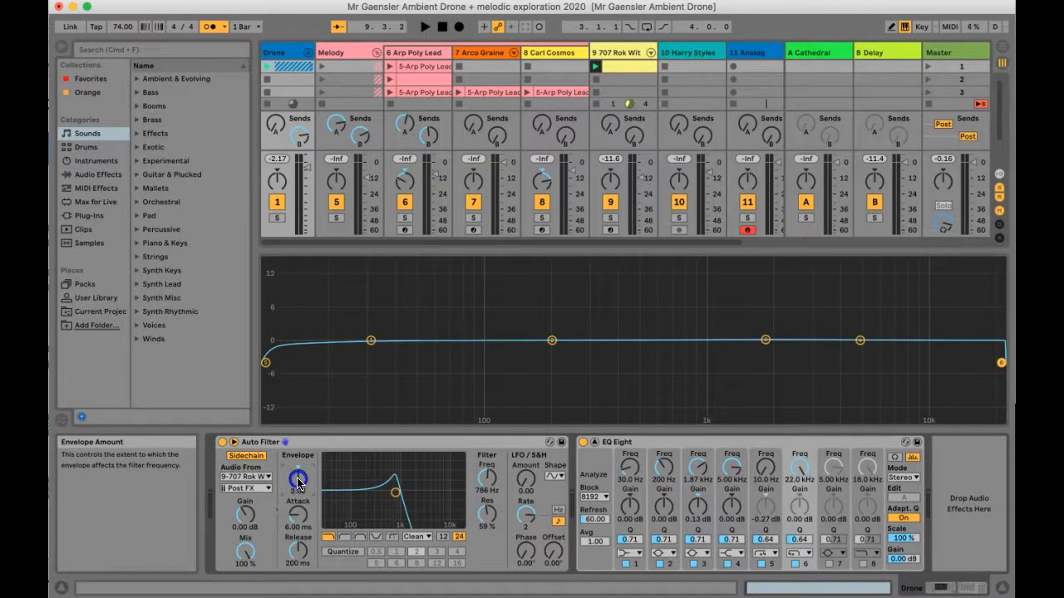
{"action": "left_click_drag", "start_coordinate": [298, 482], "coordinate": [299, 472]}
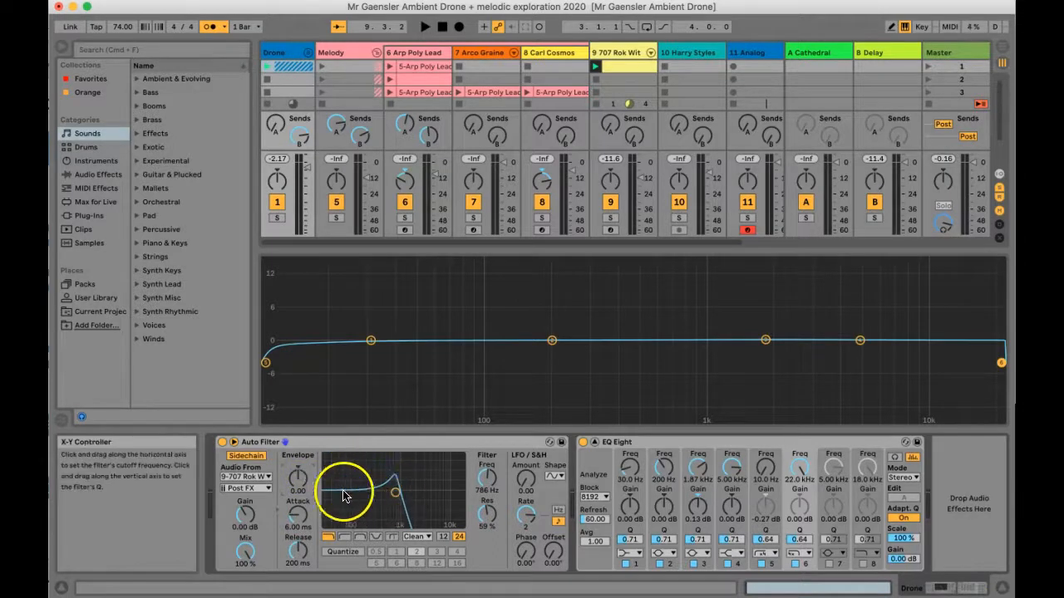
- Play the Drone with the drums while raising the envelope amount, reset it to 0 and stop playback
{"action": "key", "text": "space"}
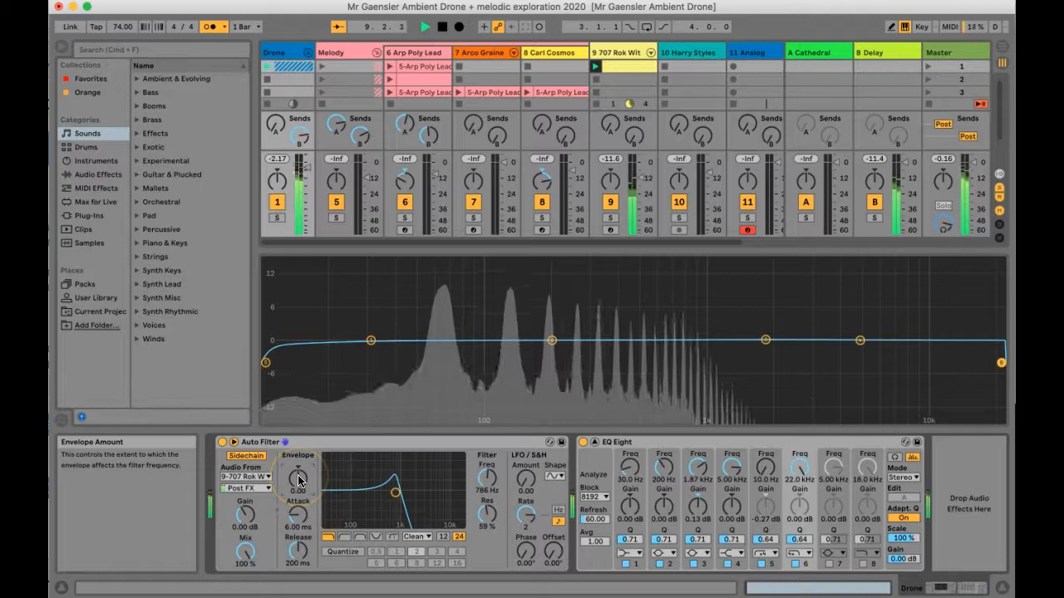
{"action": "left_click", "coordinate": [298, 481]}
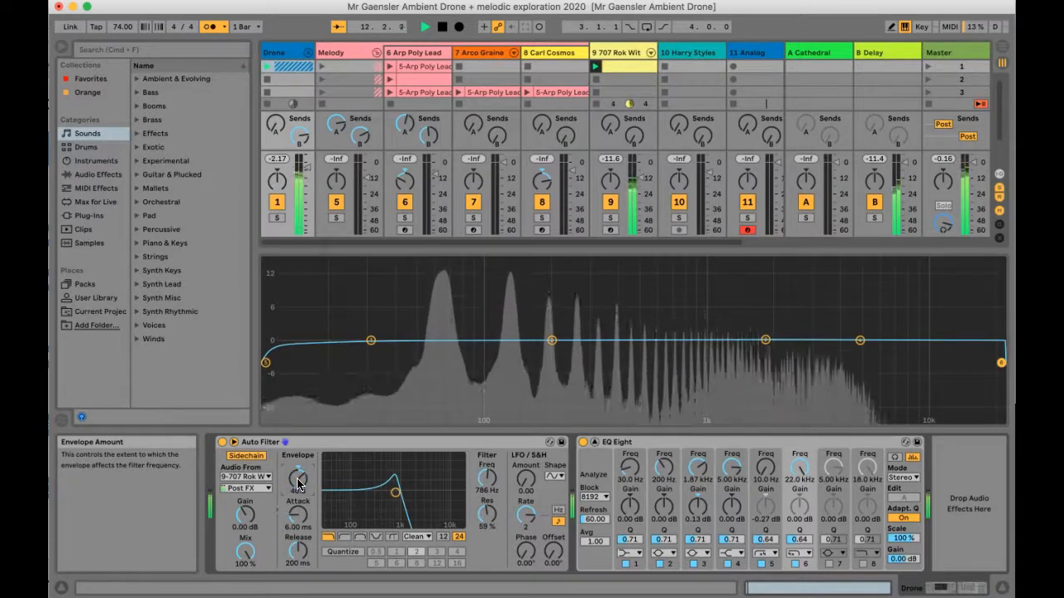
{"action": "left_click", "coordinate": [298, 468]}
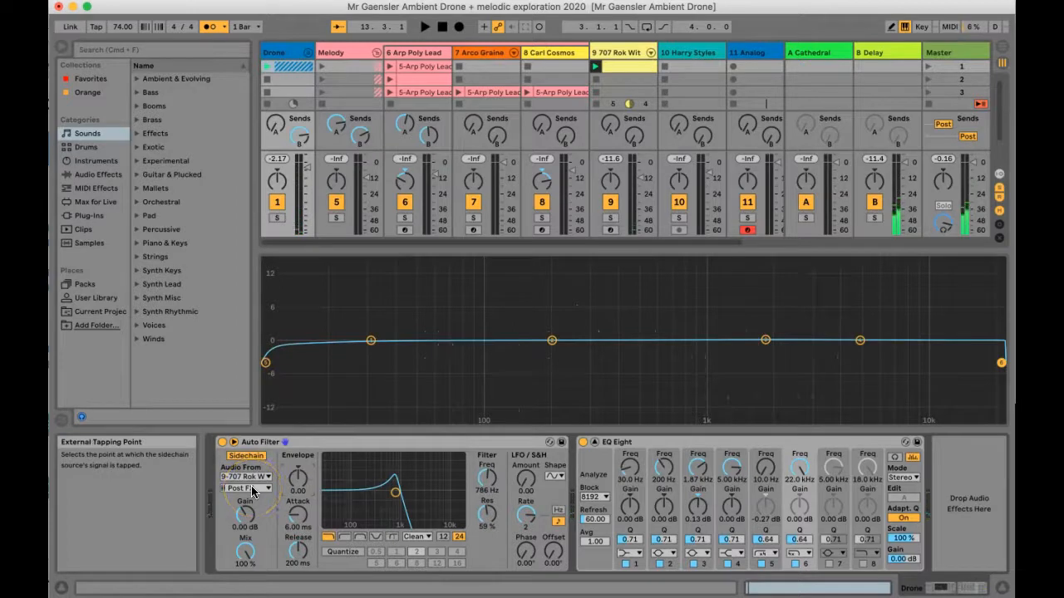
- Mute the 707 Rok track, keep the sidechain tap at Post FX, and view the kit's devices before returning to the Drone's
{"action": "left_click", "coordinate": [611, 204]}
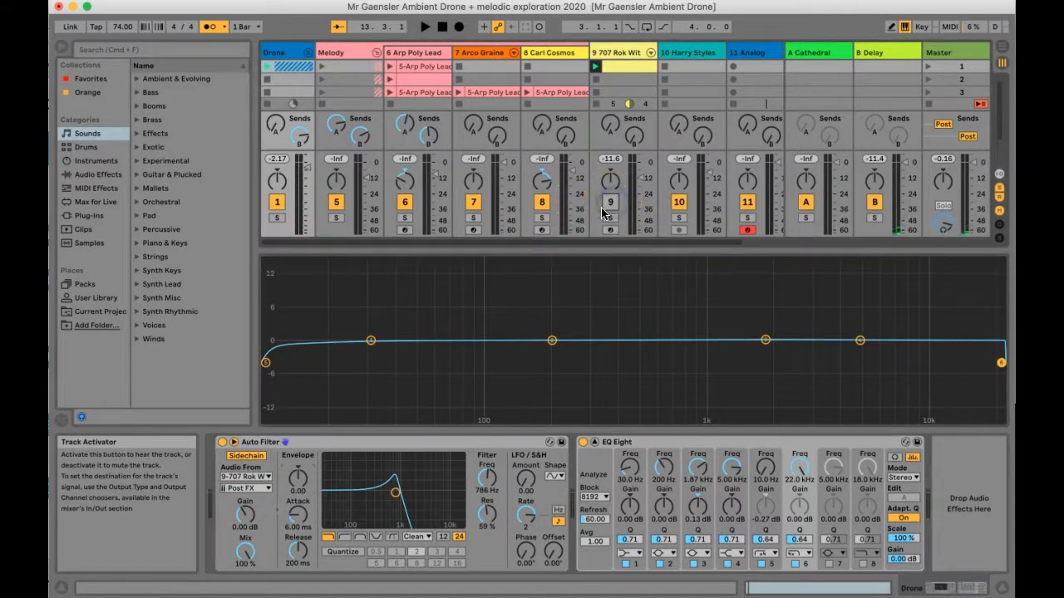
{"action": "left_click", "coordinate": [243, 488]}
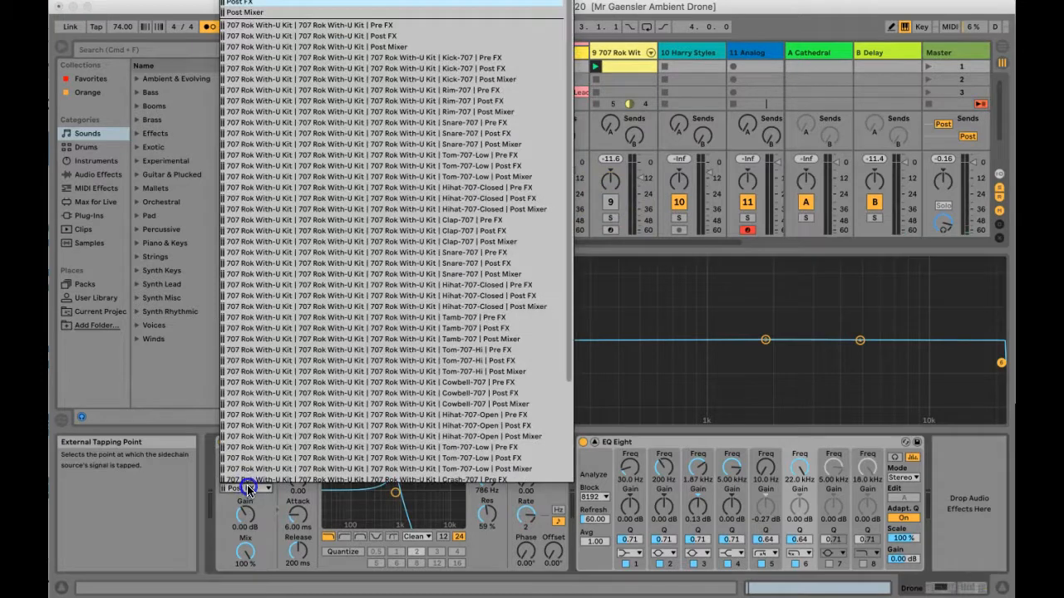
{"action": "left_click", "coordinate": [260, 2]}
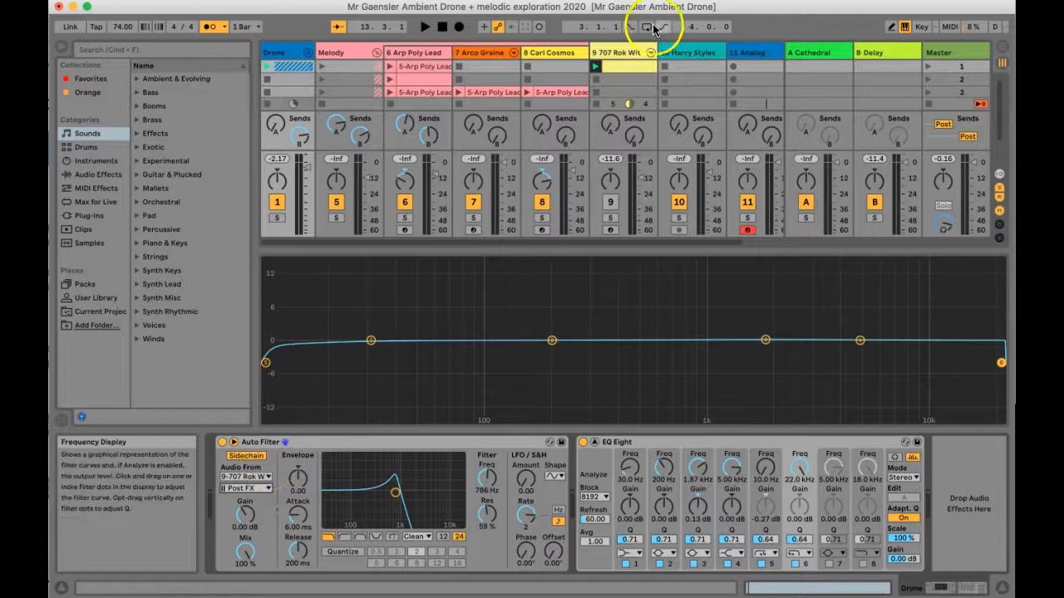
{"action": "left_click", "coordinate": [640, 52]}
{"action": "scroll", "coordinate": [615, 508], "scroll_direction": "right", "scroll_amount": 5}
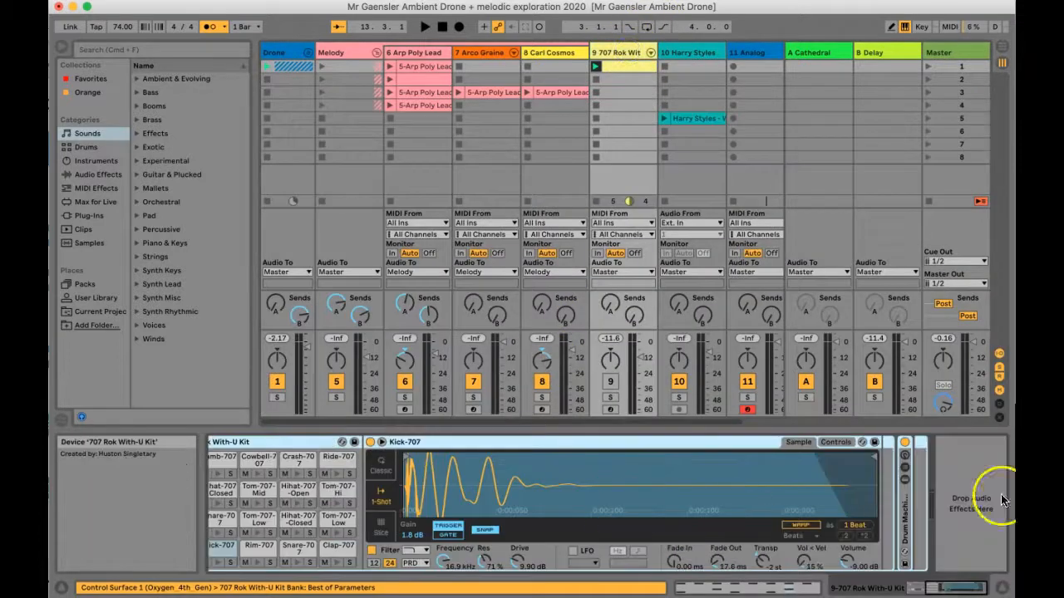
{"action": "scroll", "coordinate": [329, 546], "scroll_direction": "left", "scroll_amount": 5}
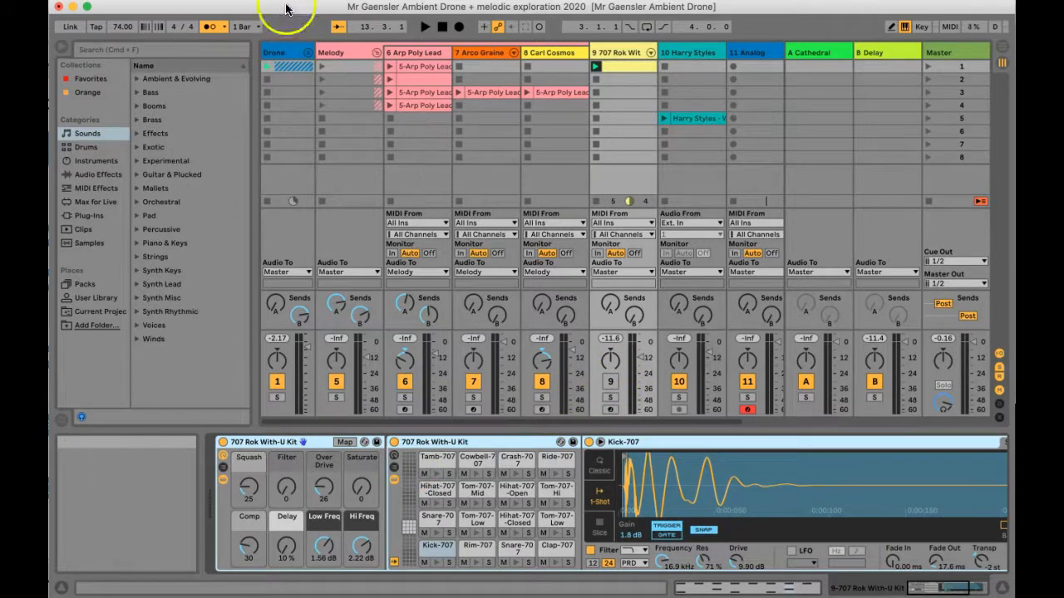
{"action": "left_click", "coordinate": [283, 52]}
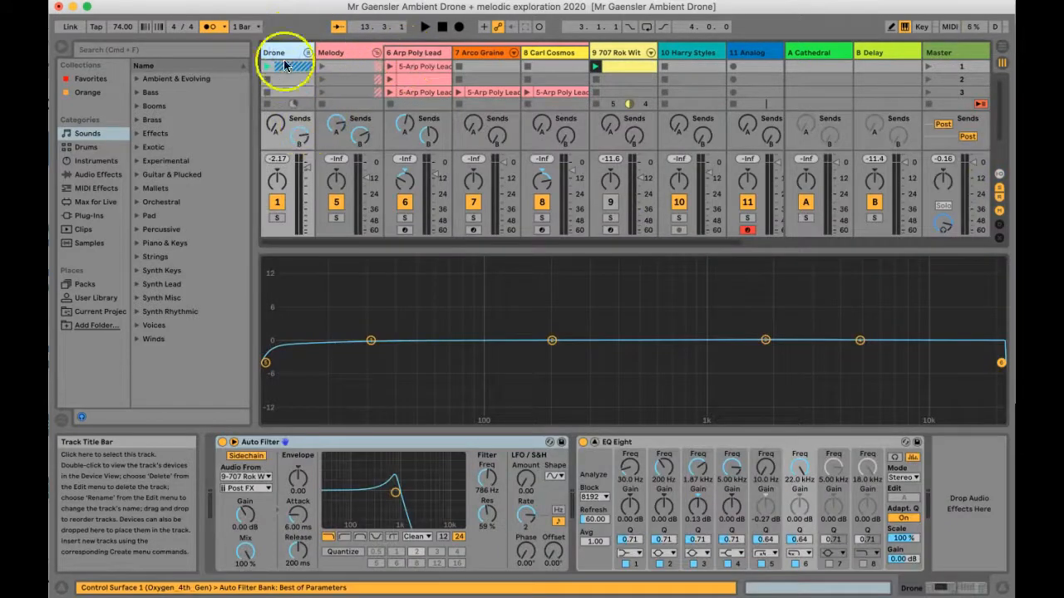
- Launch the muted drum clip, turn off the metronome, and set the envelope amount to 56.4 with cutoff 591 Hz and resonance 57%
{"action": "left_click", "coordinate": [594, 68]}
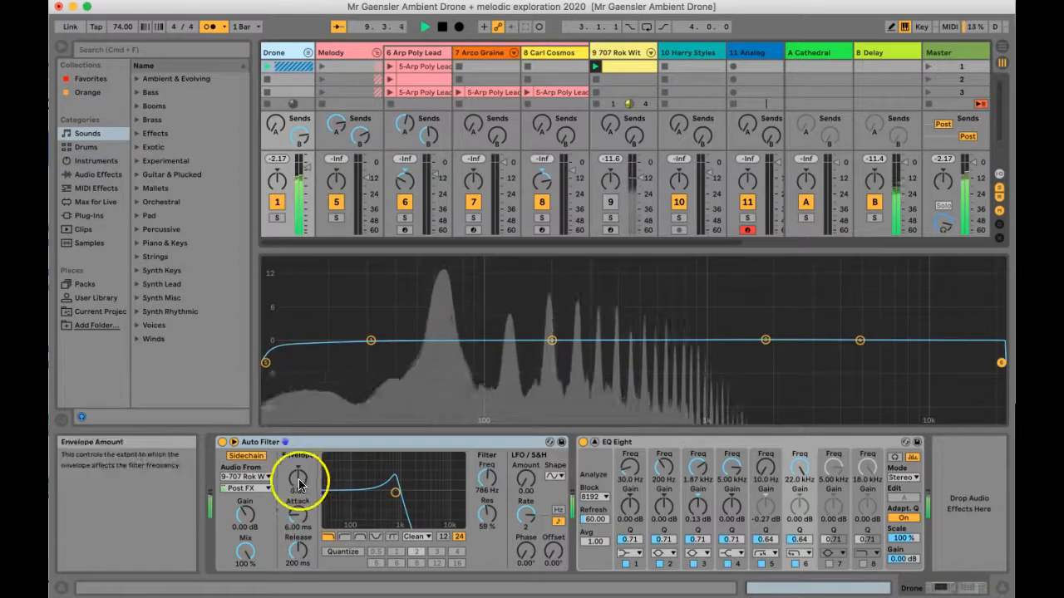
{"action": "left_click", "coordinate": [210, 26]}
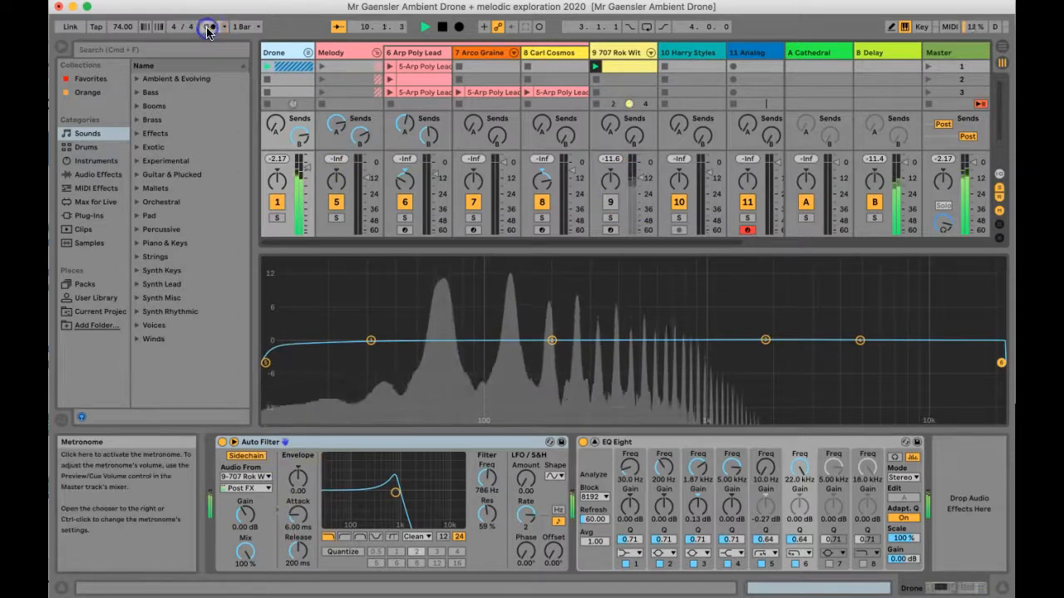
{"action": "left_click", "coordinate": [297, 480]}
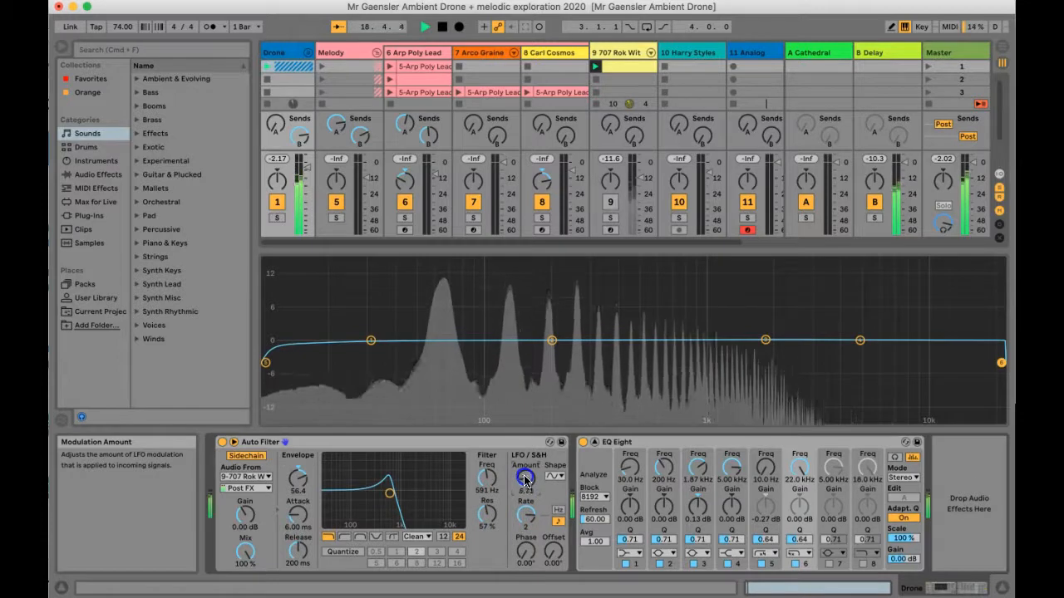
- Set the LFO amount to 10.5 and the filter cutoff to 403 Hz, and stop playback
{"action": "left_click_drag", "start_coordinate": [525, 478], "coordinate": [486, 476]}
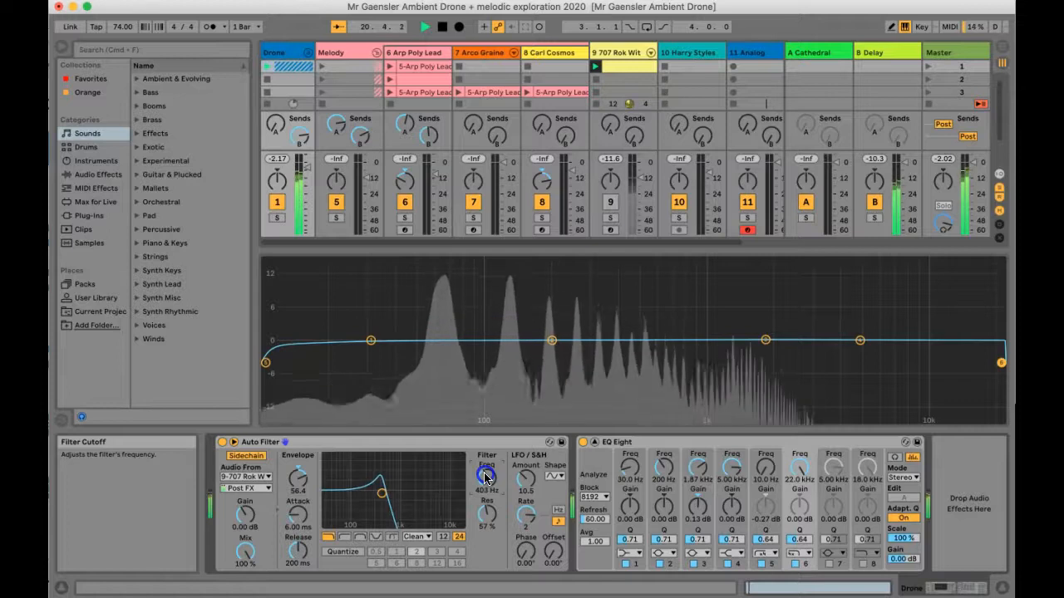
{"action": "left_click", "coordinate": [530, 514]}
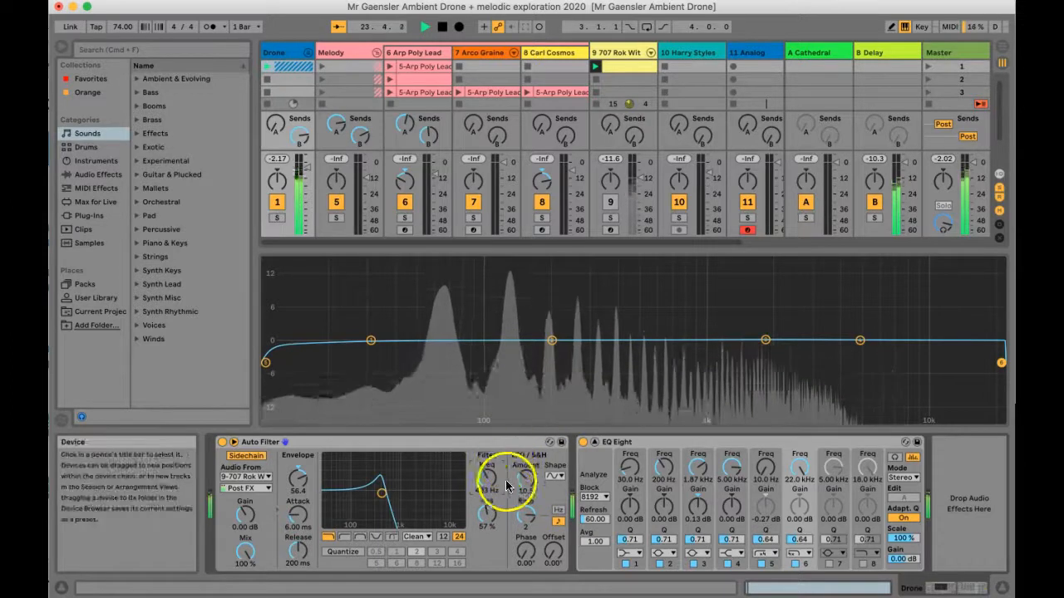
{"action": "key", "text": "space"}
- Speed the synced LFO rate up to 1/32 and play the Drone briefly while adjusting the LFO amount
{"action": "left_click", "coordinate": [553, 478]}
{"action": "left_click", "coordinate": [553, 479]}
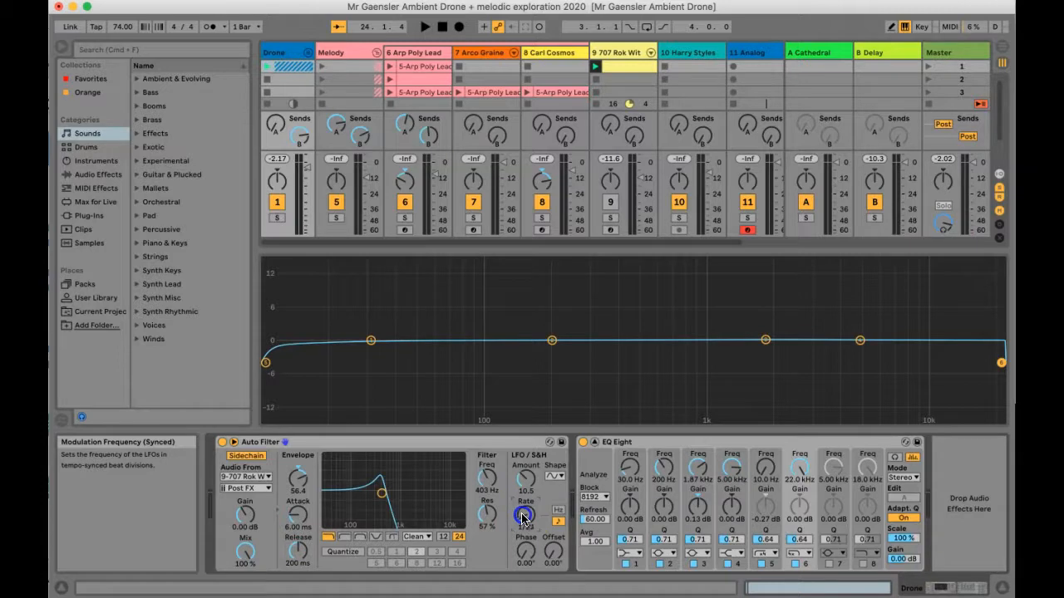
{"action": "key", "text": "space"}
{"action": "left_click", "coordinate": [524, 490]}
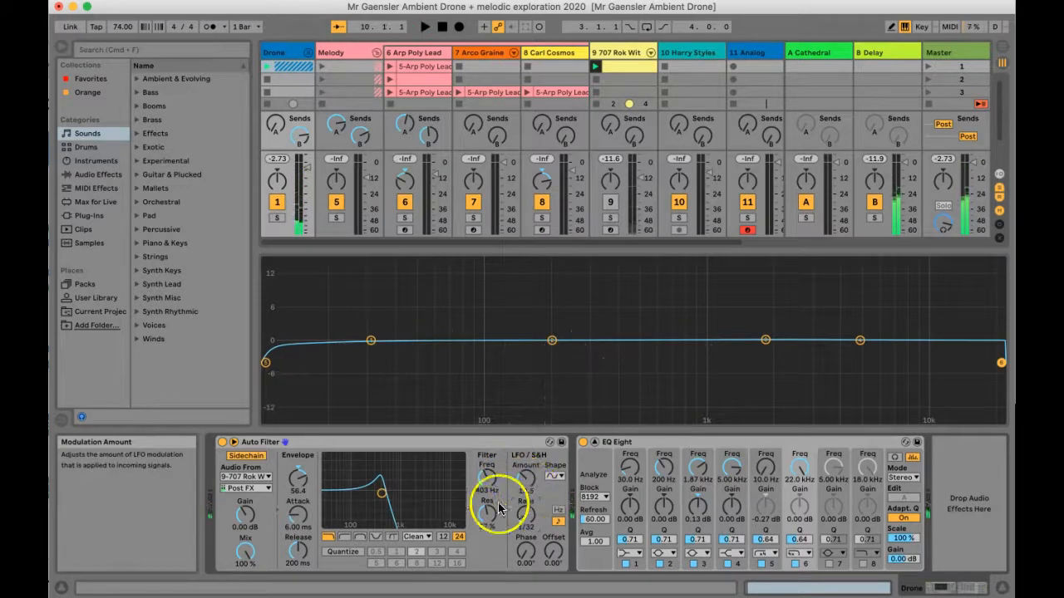
- Restart playback with the envelope amount reset to 0, and set the LFO amount to 5.48 and the cutoff to 591 Hz
{"action": "key", "text": "space"}
{"action": "left_click", "coordinate": [300, 472]}
{"action": "double_click", "coordinate": [300, 472]}
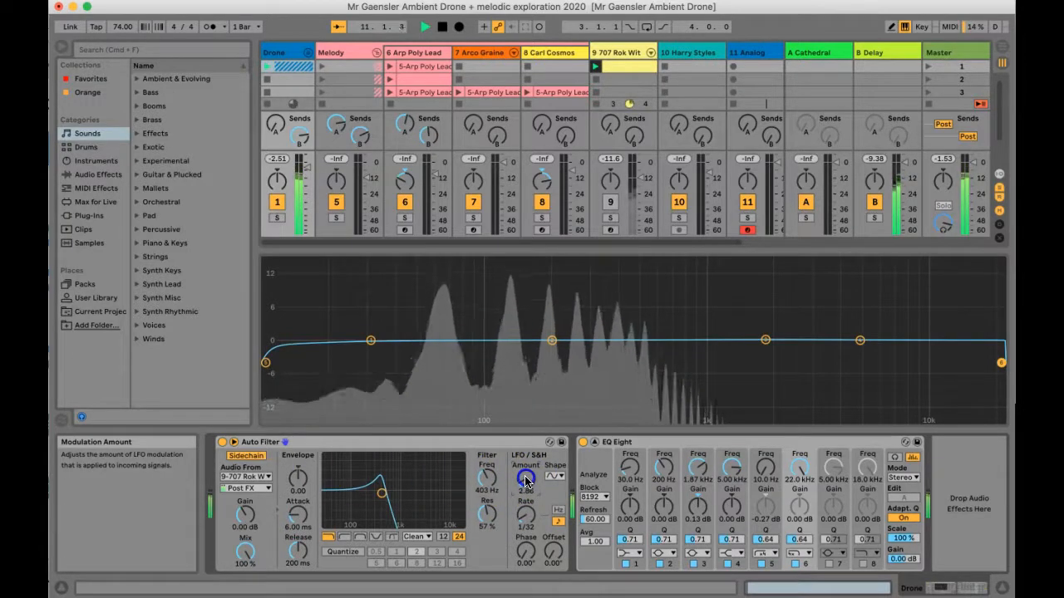
{"action": "left_click", "coordinate": [381, 494]}
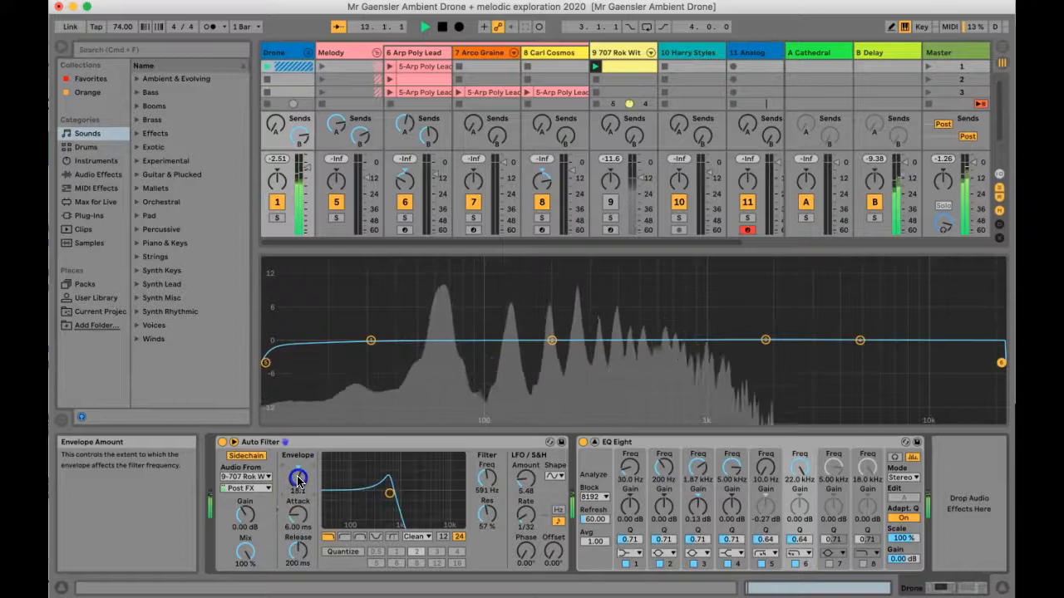
- Raise the envelope amount to 56.4 and set the synced LFO to rate 2 with amount 7.38
{"action": "left_click_drag", "start_coordinate": [297, 479], "coordinate": [297, 473]}
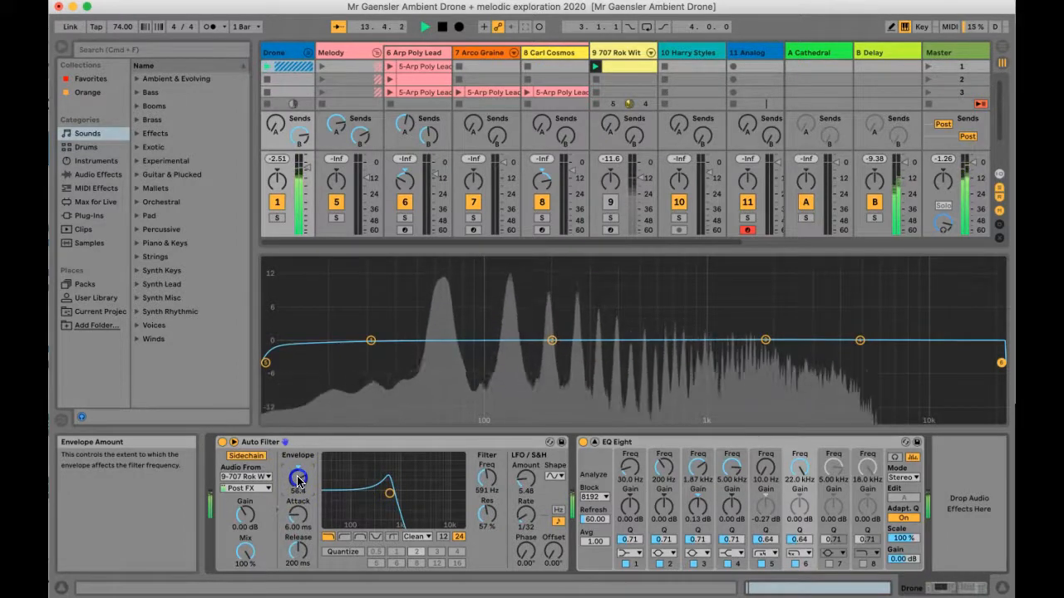
{"action": "left_click", "coordinate": [527, 519]}
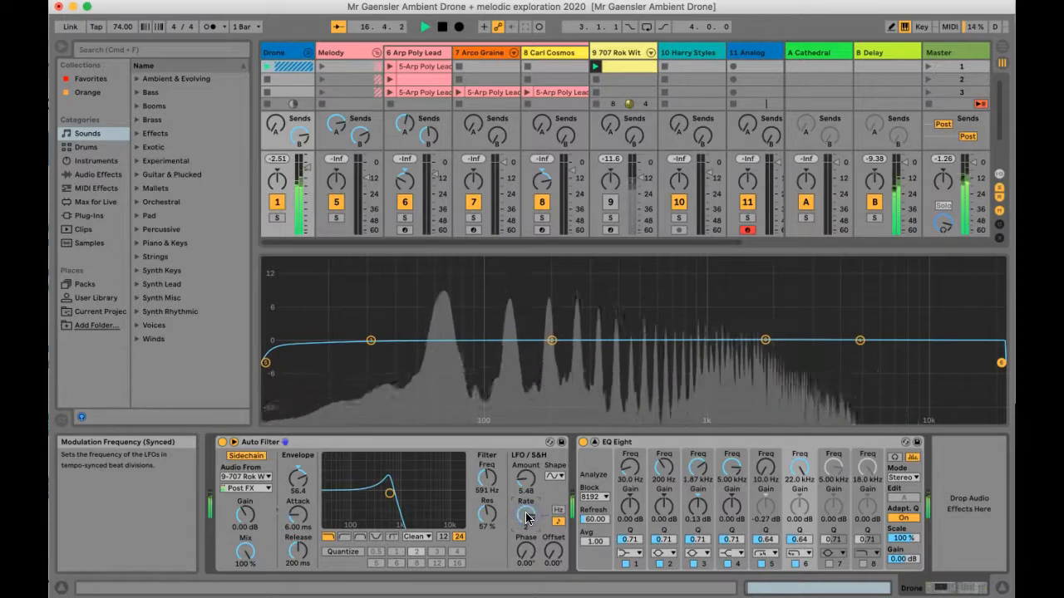
{"action": "left_click_drag", "start_coordinate": [526, 482], "coordinate": [525, 473]}
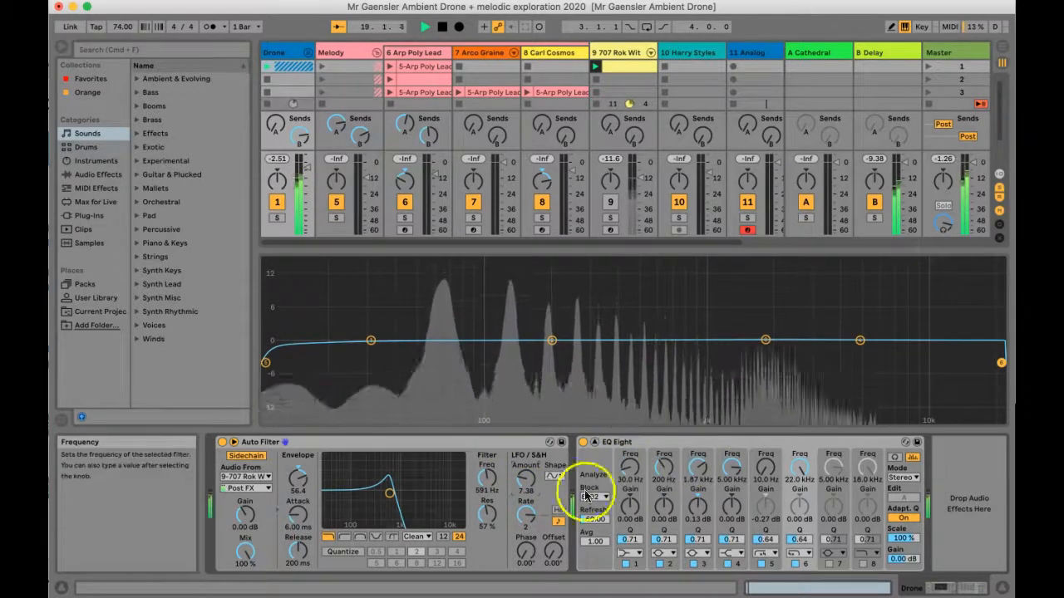
- Try the Drone's LFO unsynced at 0.01 Hz, return it to tempo sync, and stop playback
{"action": "left_click", "coordinate": [558, 516]}
{"action": "left_click", "coordinate": [524, 513]}
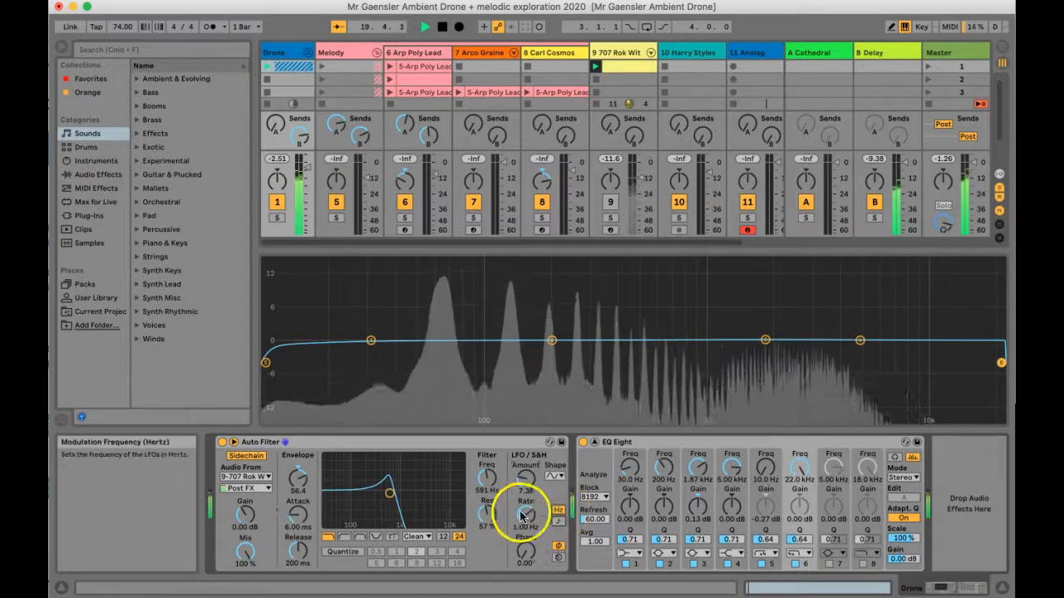
{"action": "left_click_drag", "start_coordinate": [525, 514], "coordinate": [525, 517]}
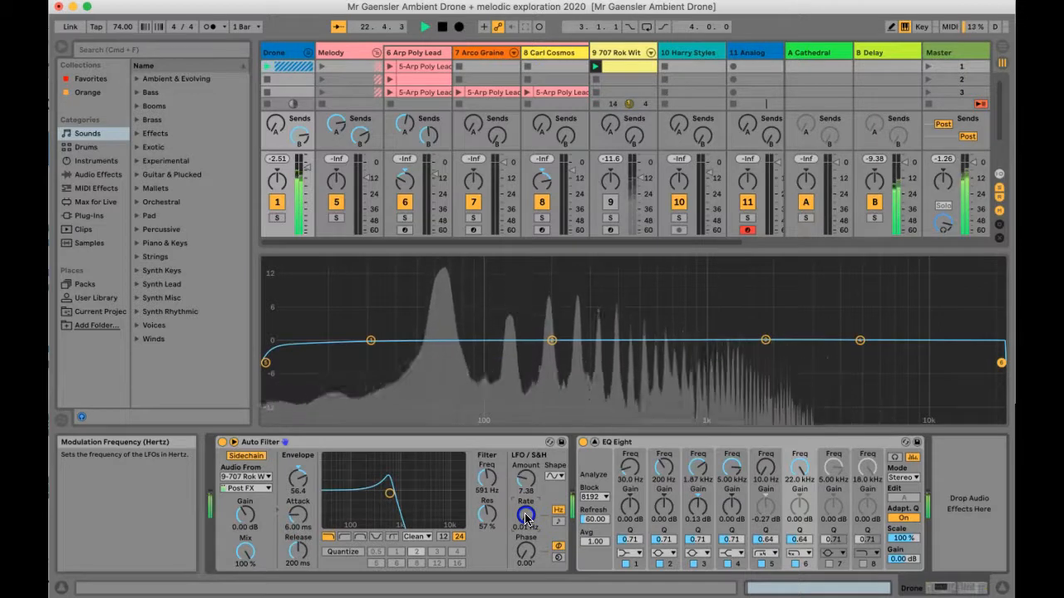
{"action": "left_click", "coordinate": [557, 521]}
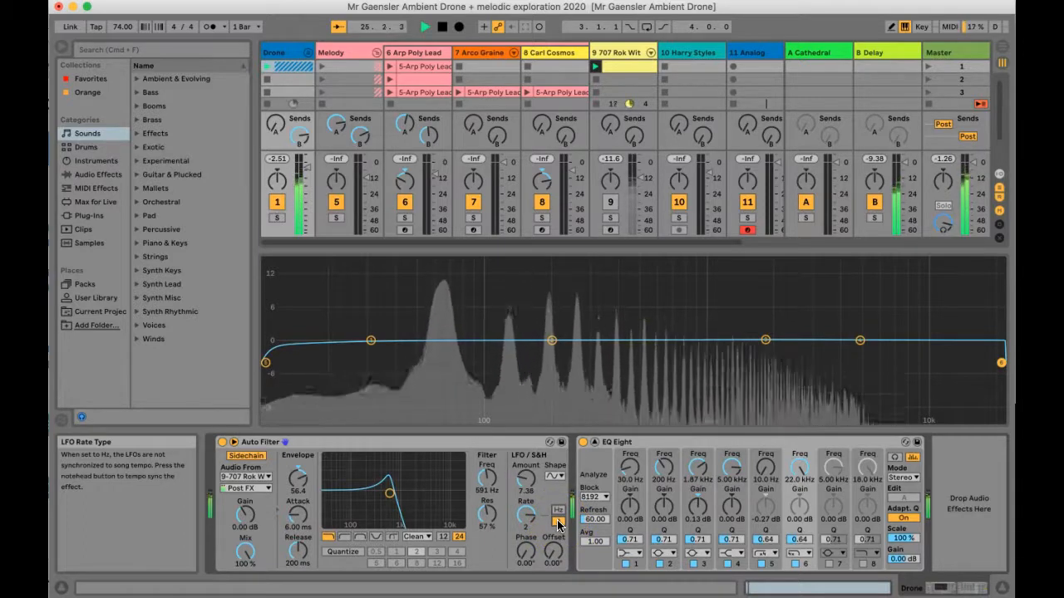
{"action": "key", "text": "space"}
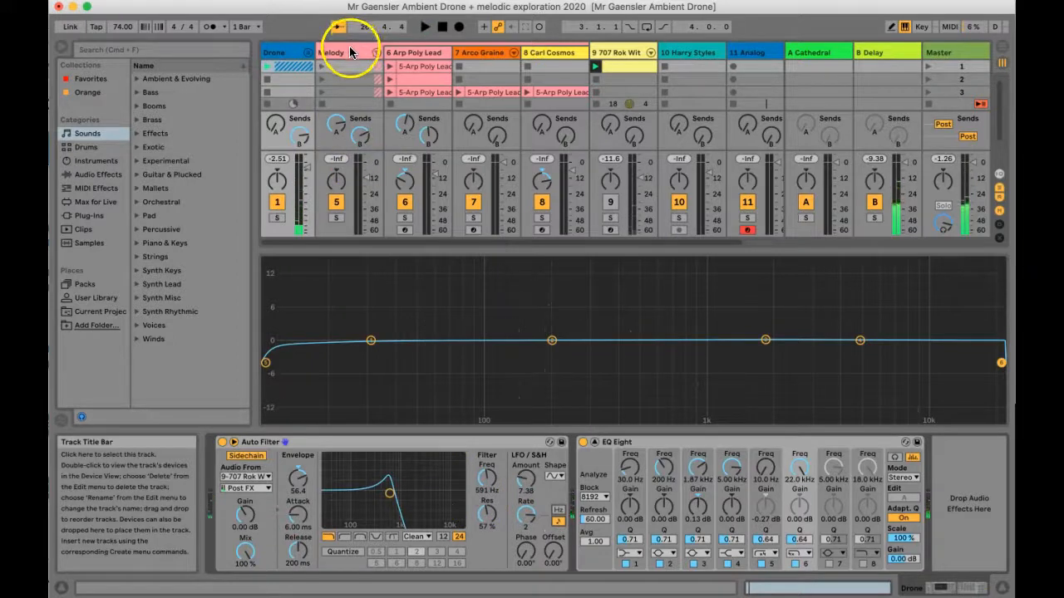
- Show the Melody group's Auto Filter, compare its lowpass type with highpass, keep highpass, and launch the group's third-row clips
{"action": "left_click", "coordinate": [350, 48]}
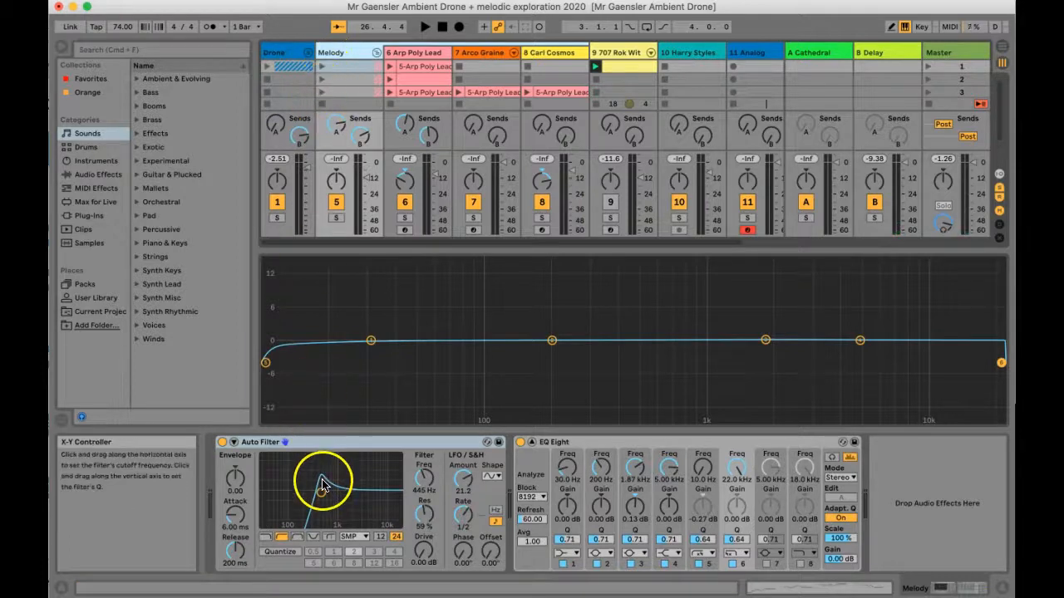
{"action": "left_click", "coordinate": [266, 538]}
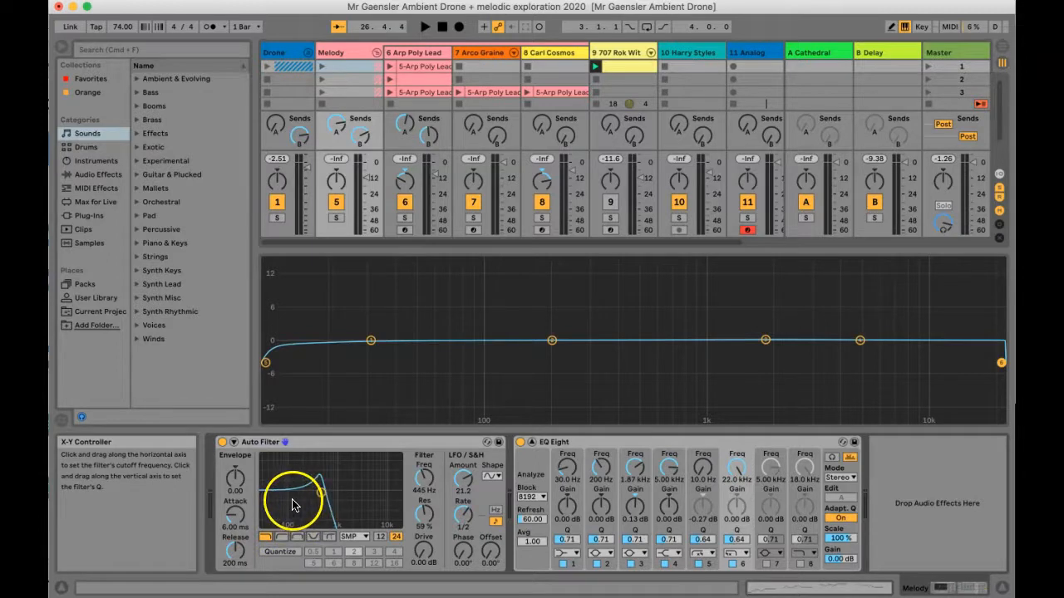
{"action": "left_click", "coordinate": [281, 537]}
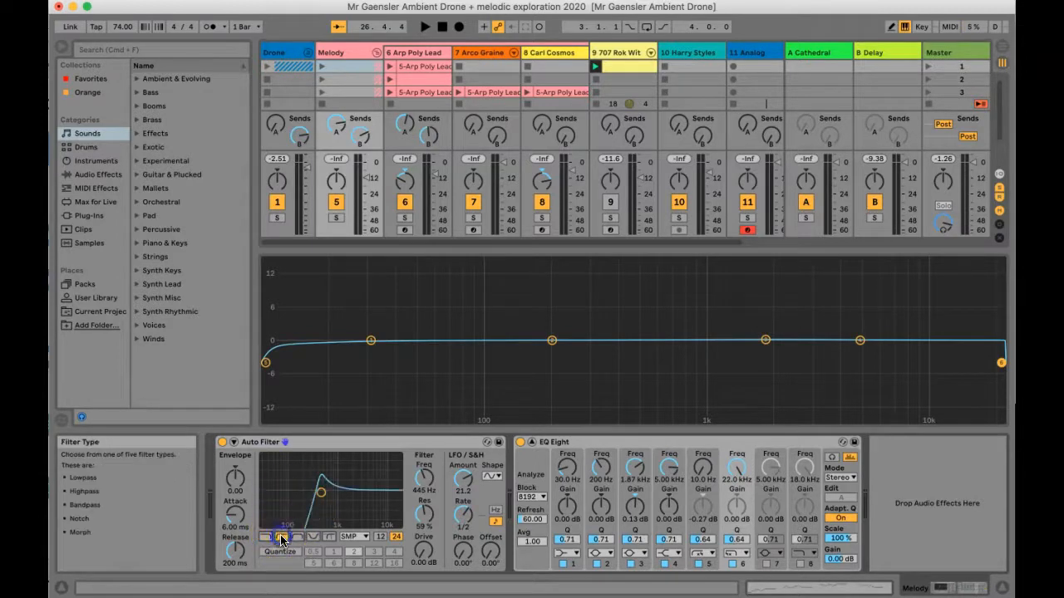
{"action": "left_click", "coordinate": [321, 92]}
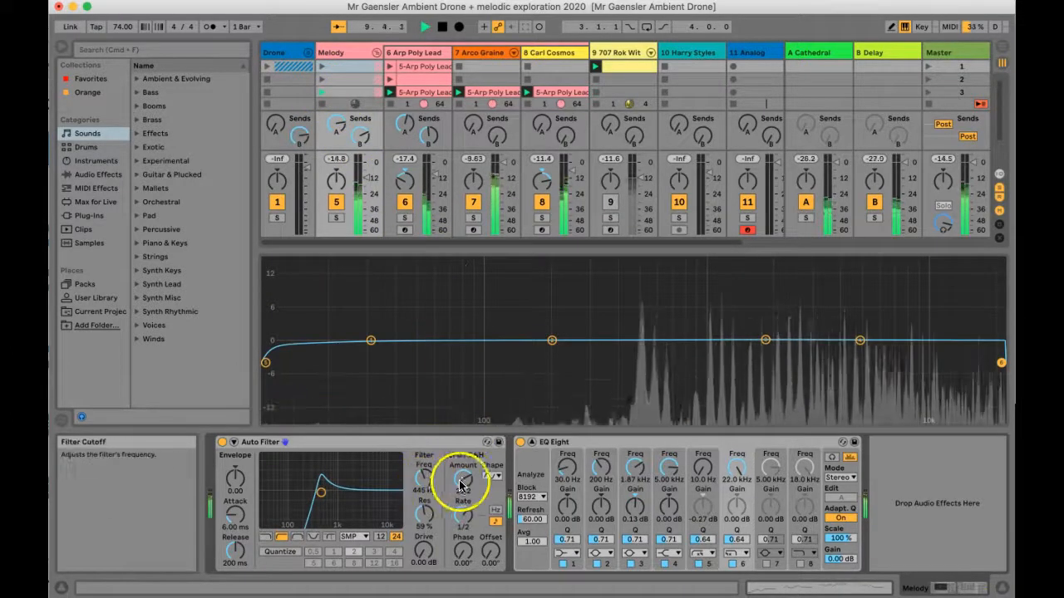
- Enable the sidechain on the Melody group's Auto Filter with 9-707 Rok With-U Kit as its audio source
{"action": "left_click", "coordinate": [234, 443]}
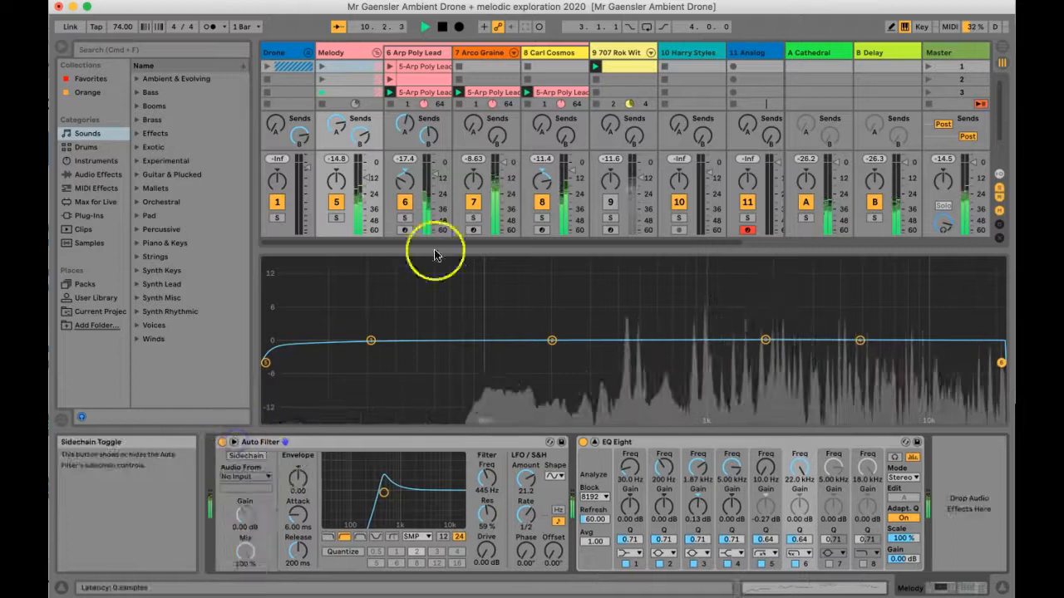
{"action": "left_click", "coordinate": [246, 456]}
{"action": "left_click", "coordinate": [249, 479]}
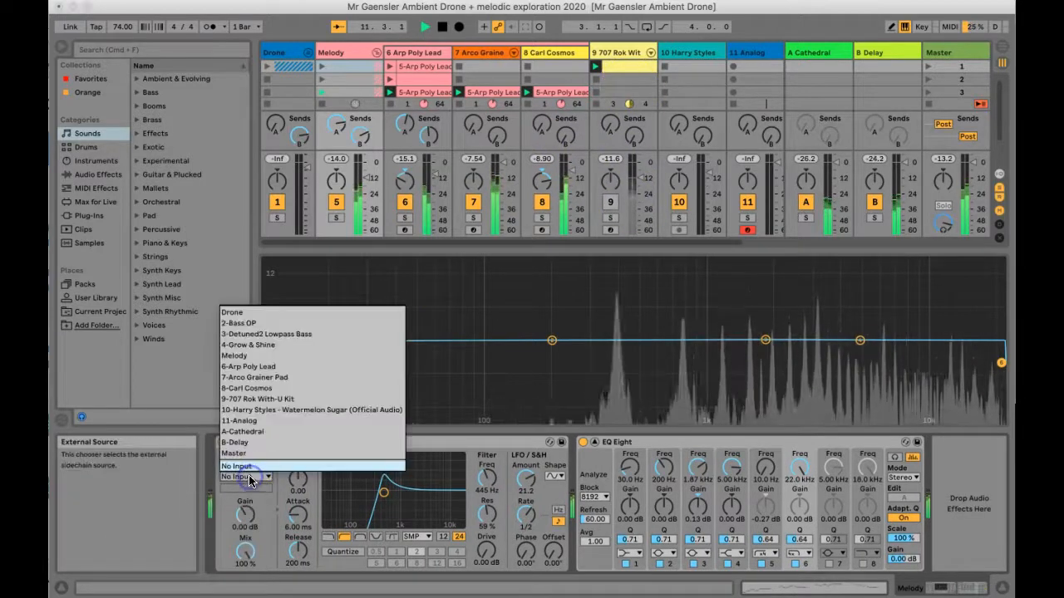
{"action": "left_click", "coordinate": [249, 397]}
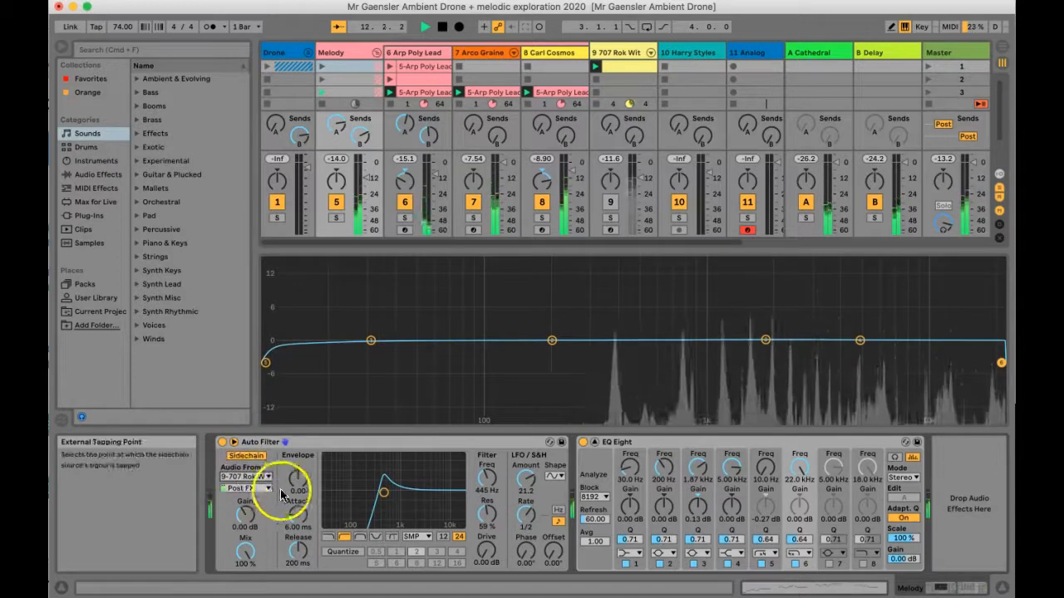
- Set the Melody filter's cutoff to 1.04 kHz, resonance to 66%, envelope to -82.7 and LFO amount to 7.86, and compare it bypassed
{"action": "left_click_drag", "start_coordinate": [354, 475], "coordinate": [409, 487]}
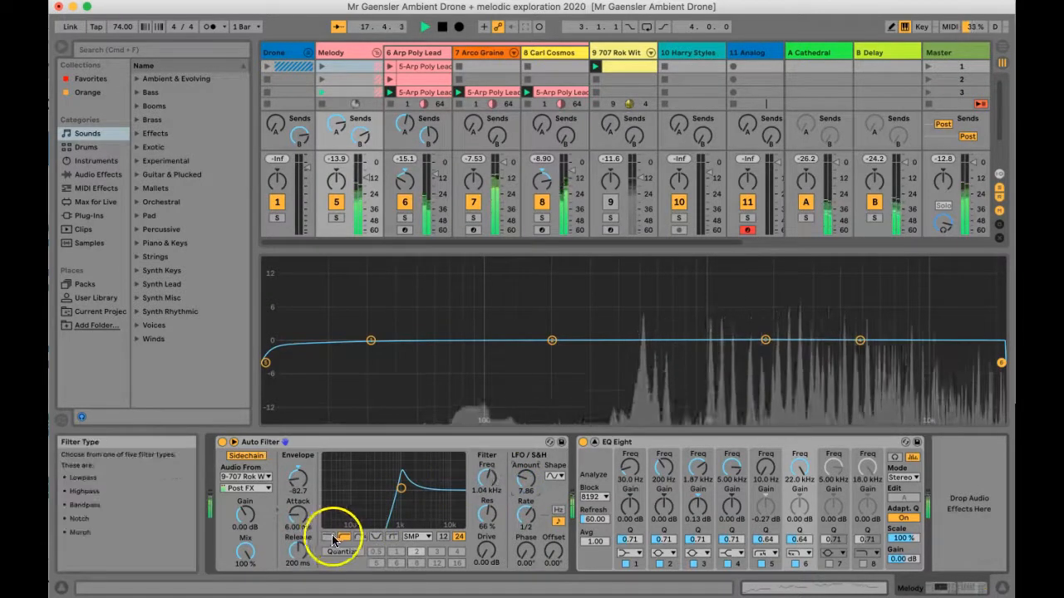
{"action": "left_click", "coordinate": [222, 443]}
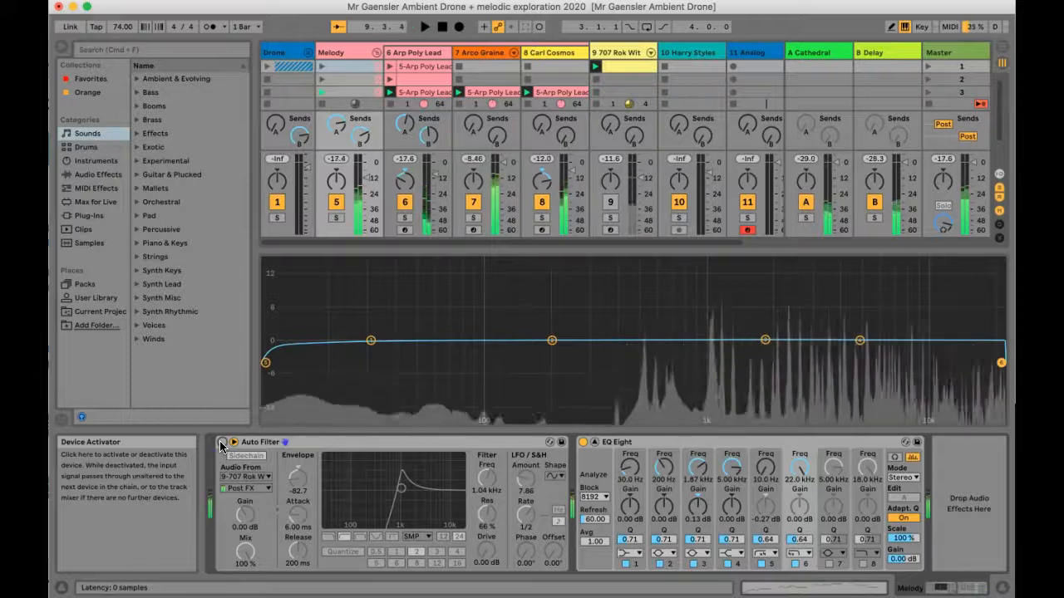
{"action": "left_click", "coordinate": [222, 443]}
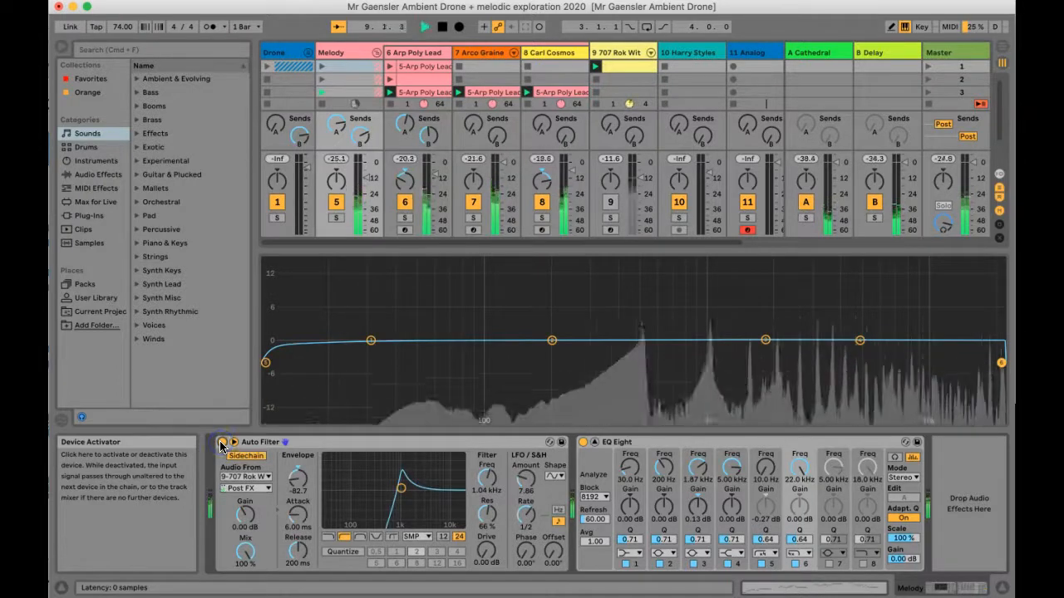
- Change the Melody filter to bandpass with the Clean circuit, cutoff 2.12 kHz and resonance 78%, and stop playback, returning to the song start
{"action": "left_click_drag", "start_coordinate": [401, 487], "coordinate": [379, 466]}
{"action": "left_click", "coordinate": [361, 536]}
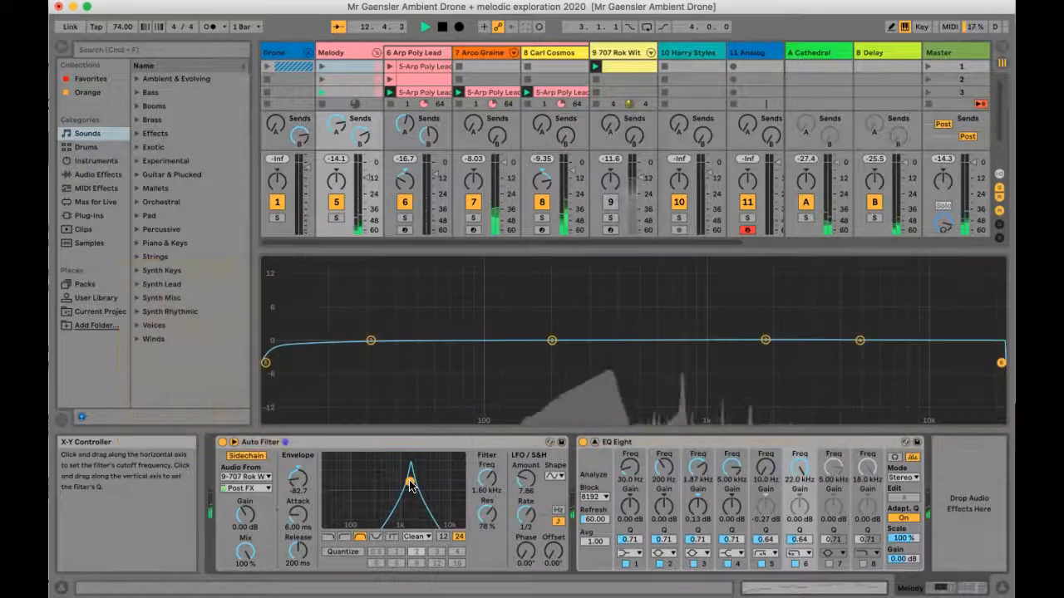
{"action": "left_click_drag", "start_coordinate": [410, 485], "coordinate": [416, 486]}
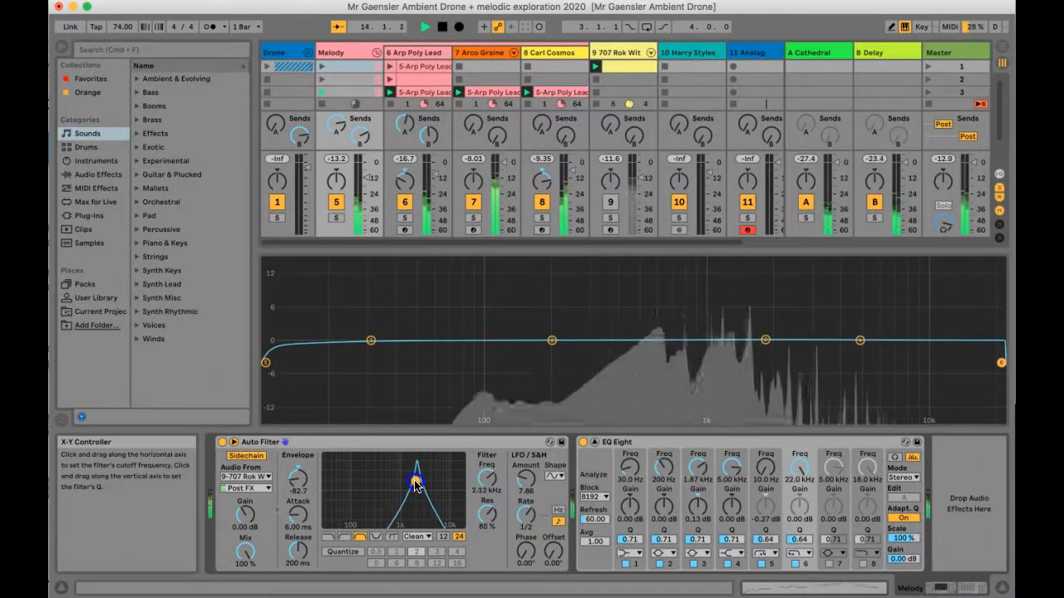
{"action": "double_click", "coordinate": [440, 28]}
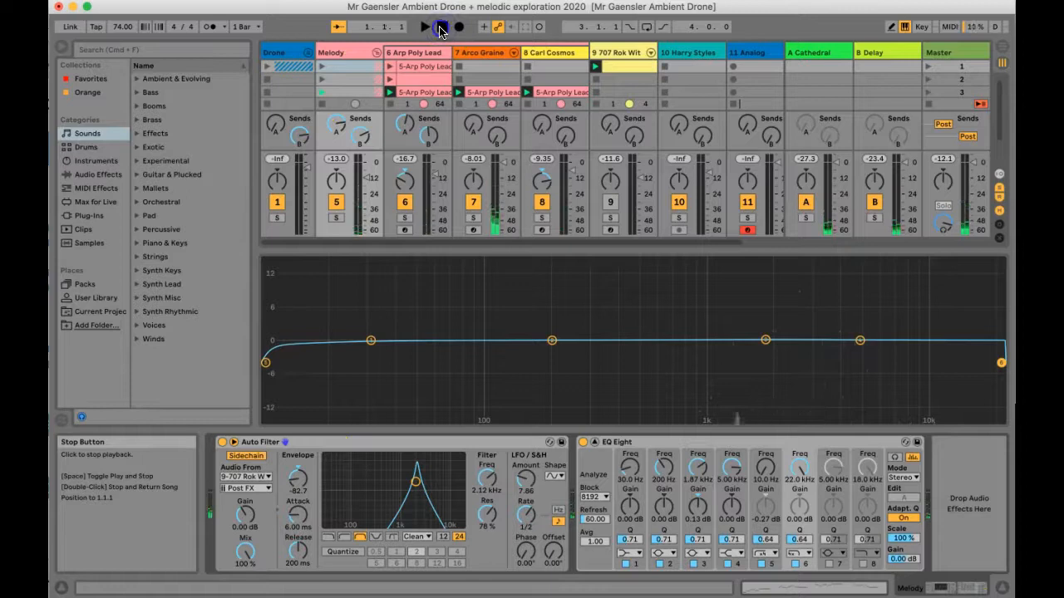